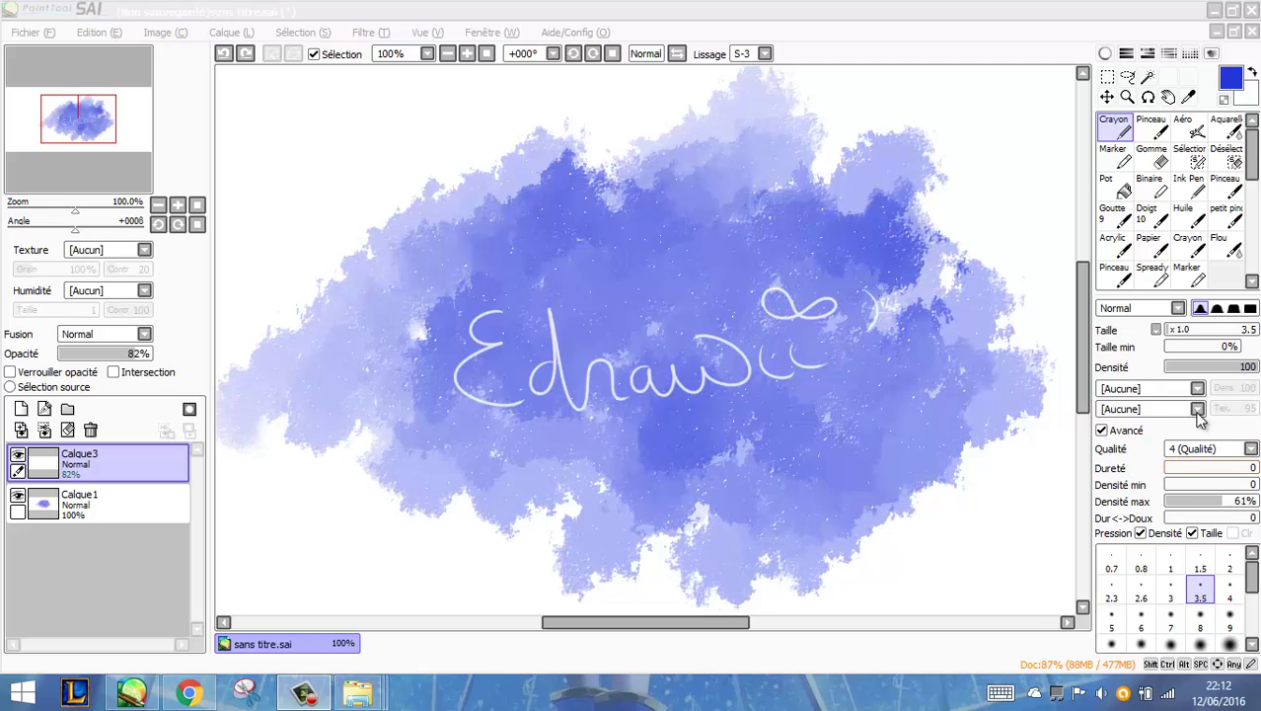
Add a new Crayon tool in the first empty slot of the row below the existing brushes
{"action": "left_click_drag", "start_coordinate": [1251, 143], "coordinate": [1252, 173]}
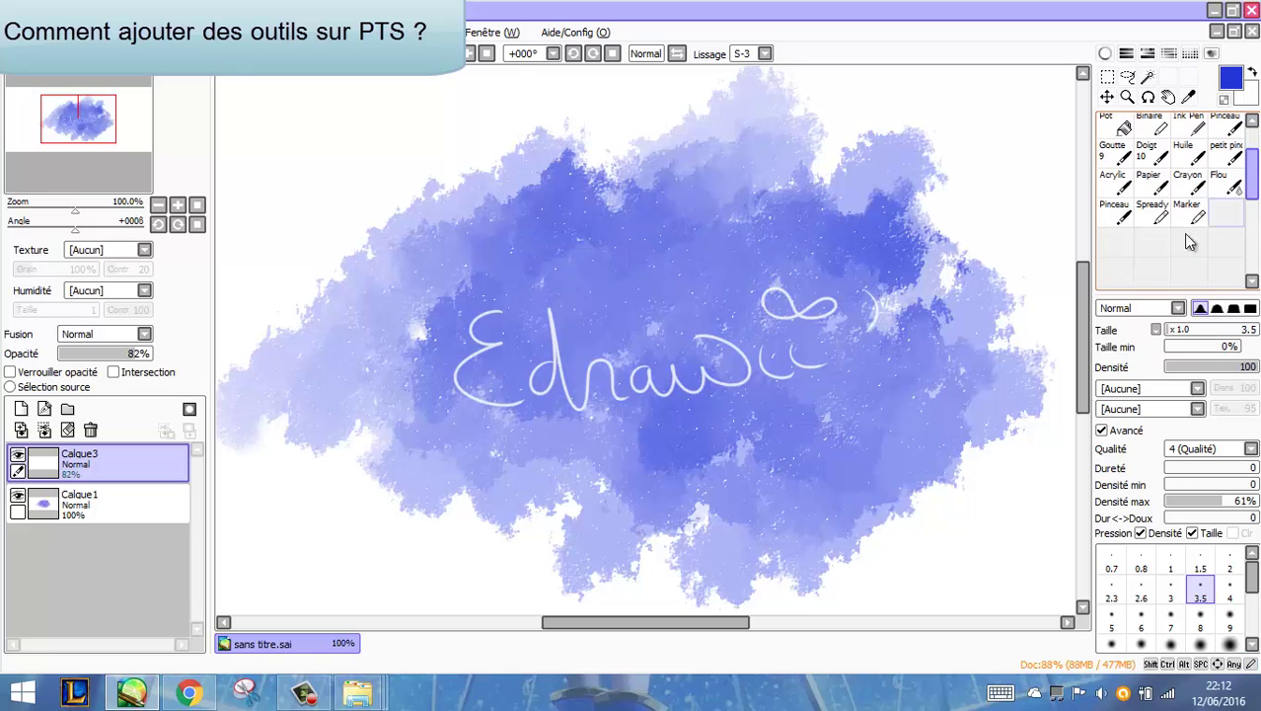
{"action": "right_click", "coordinate": [1123, 241]}
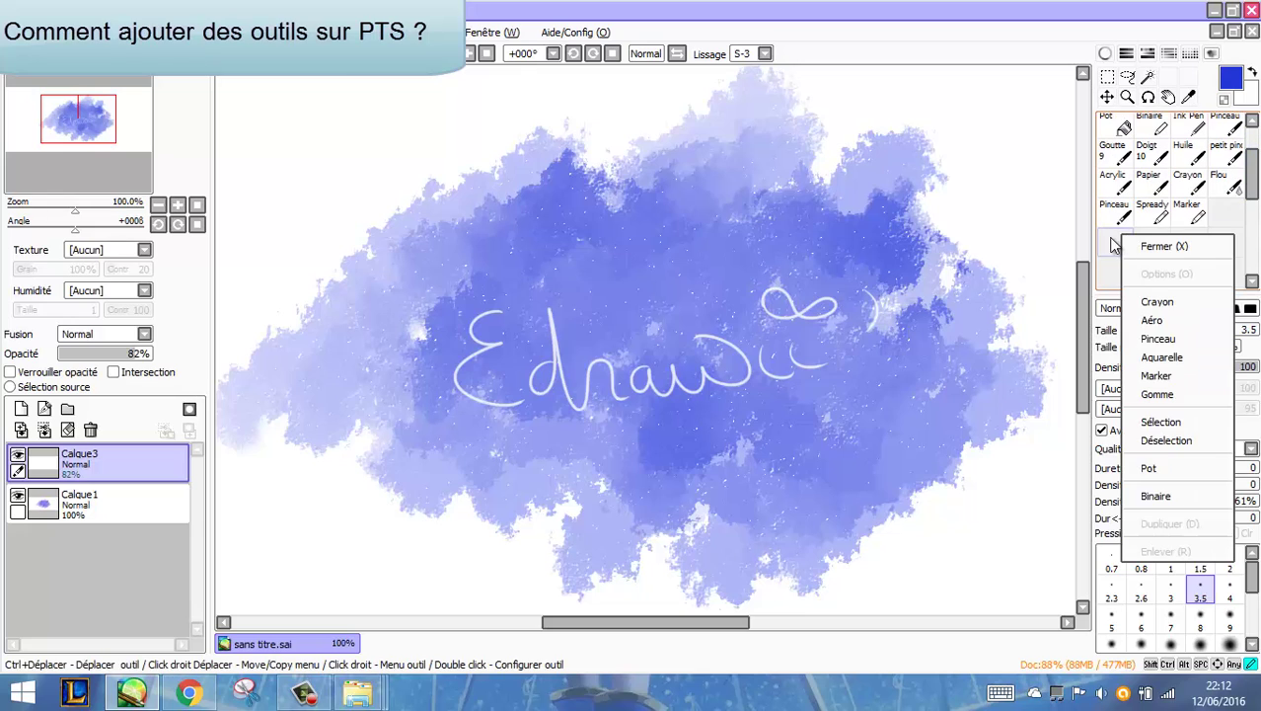
{"action": "left_click", "coordinate": [1171, 303]}
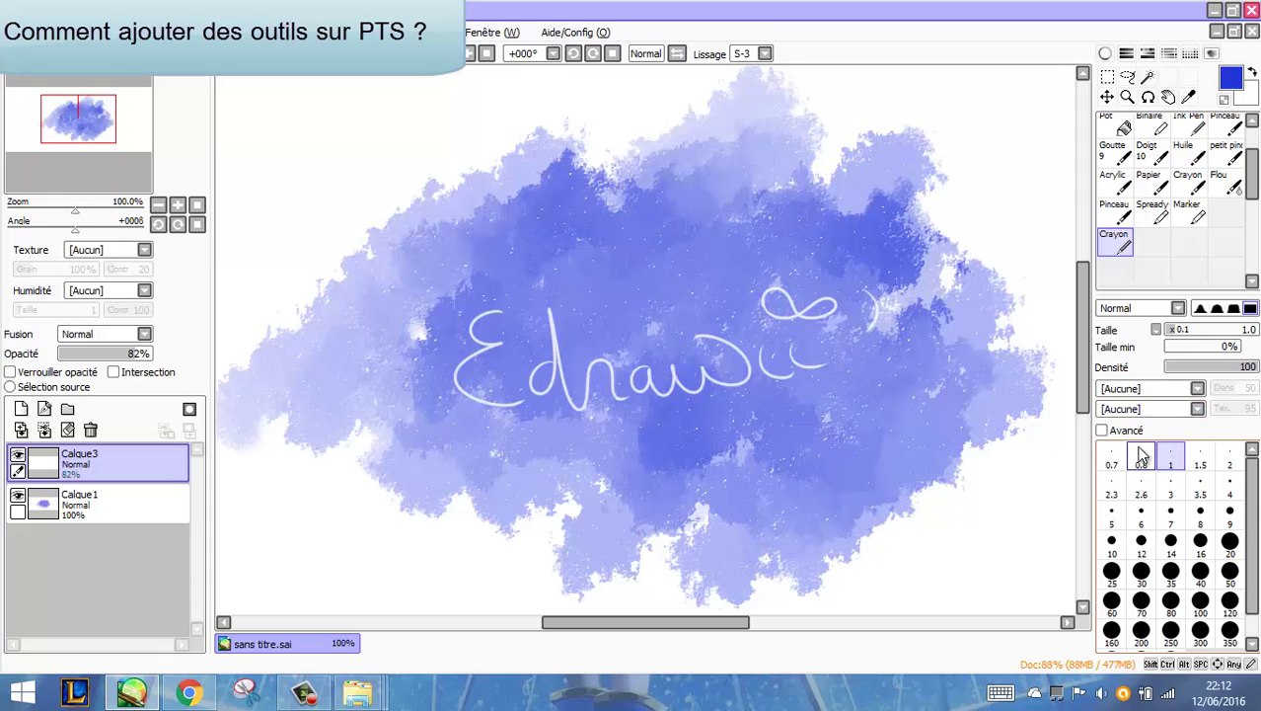
Enable the advanced settings (Avancé) for the new Crayon tool and open its options
{"action": "left_click", "coordinate": [1112, 431]}
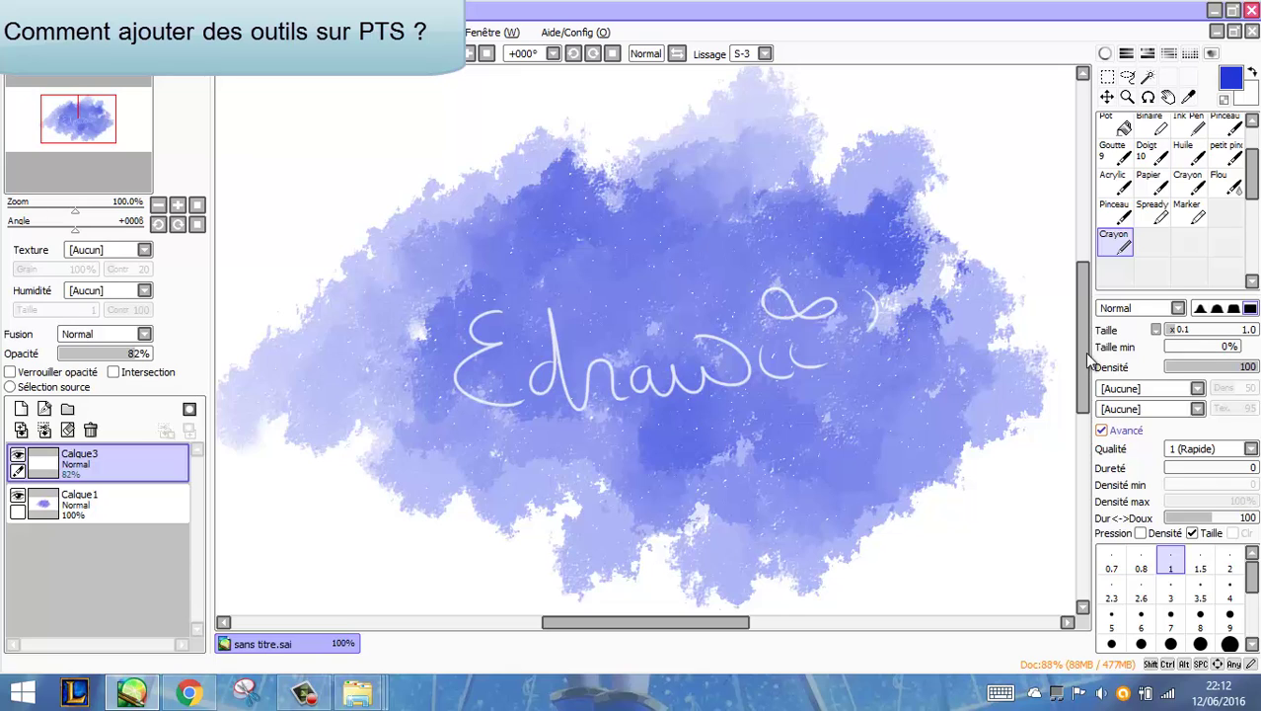
{"action": "right_click", "coordinate": [1118, 255]}
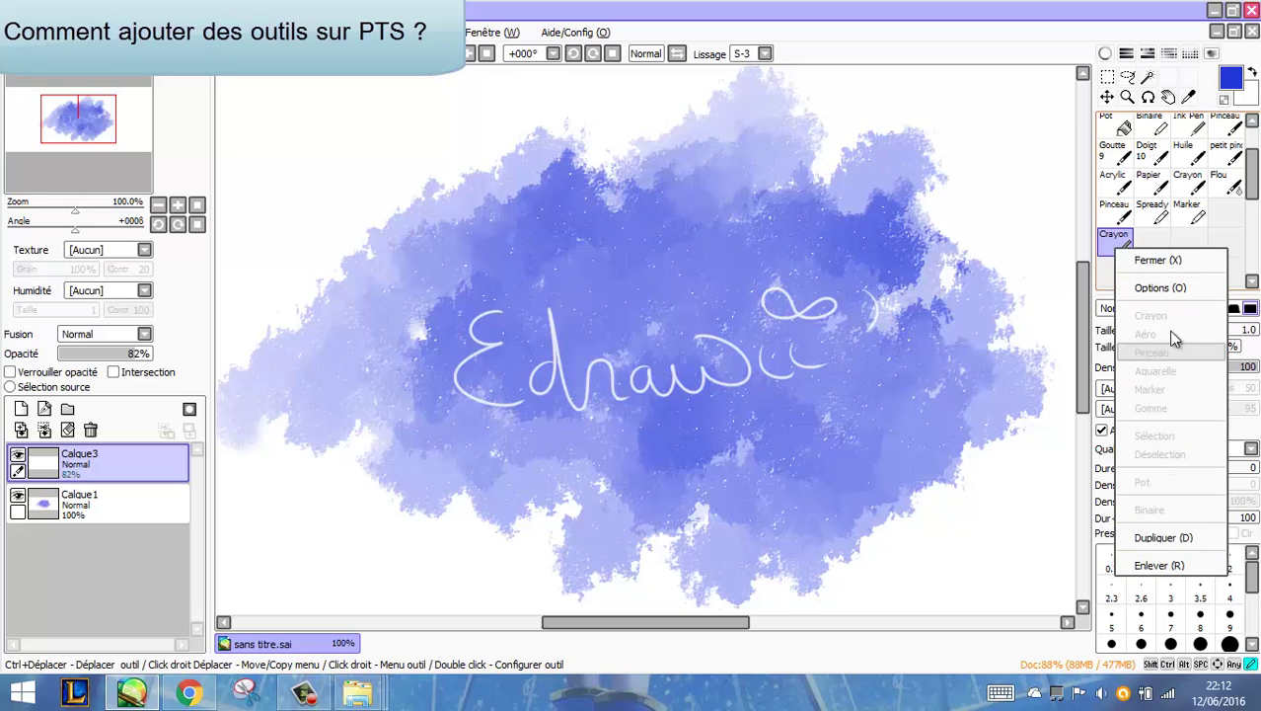
{"action": "left_click", "coordinate": [1164, 292]}
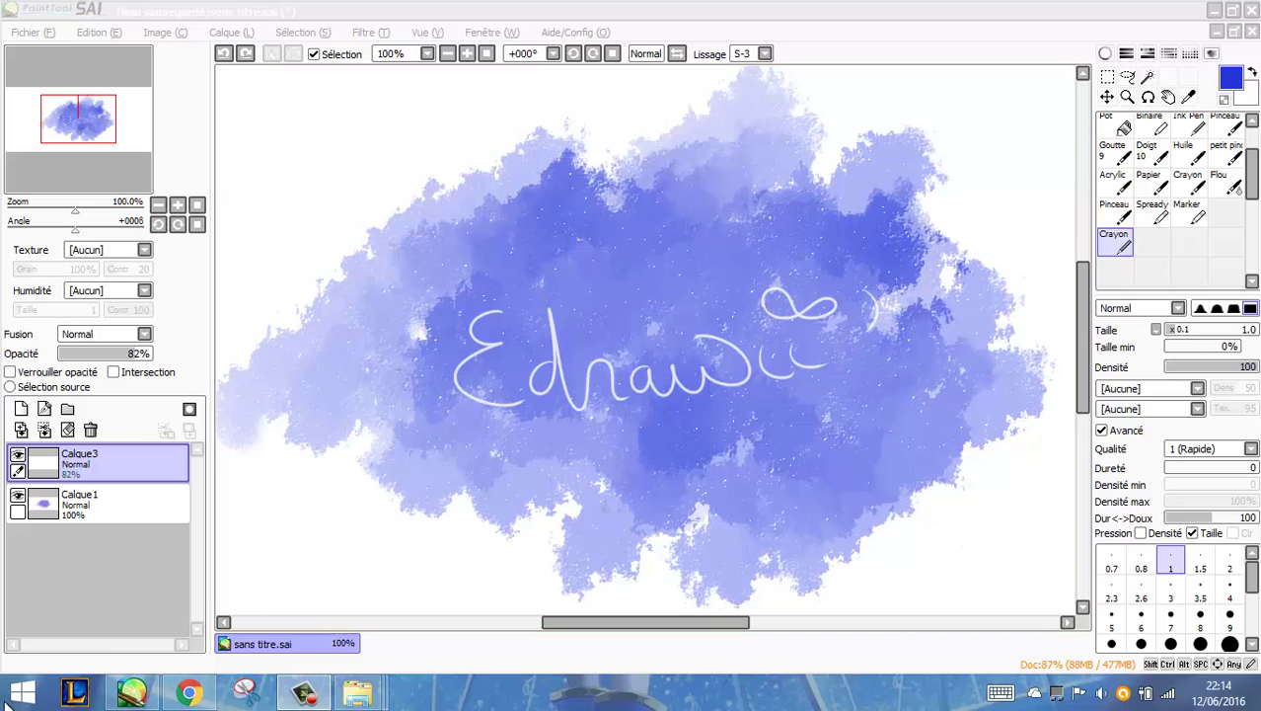
Switch to Chrome and look through the open pages on installing SAI textures, adding tools and brush settings
{"action": "left_click", "coordinate": [188, 691]}
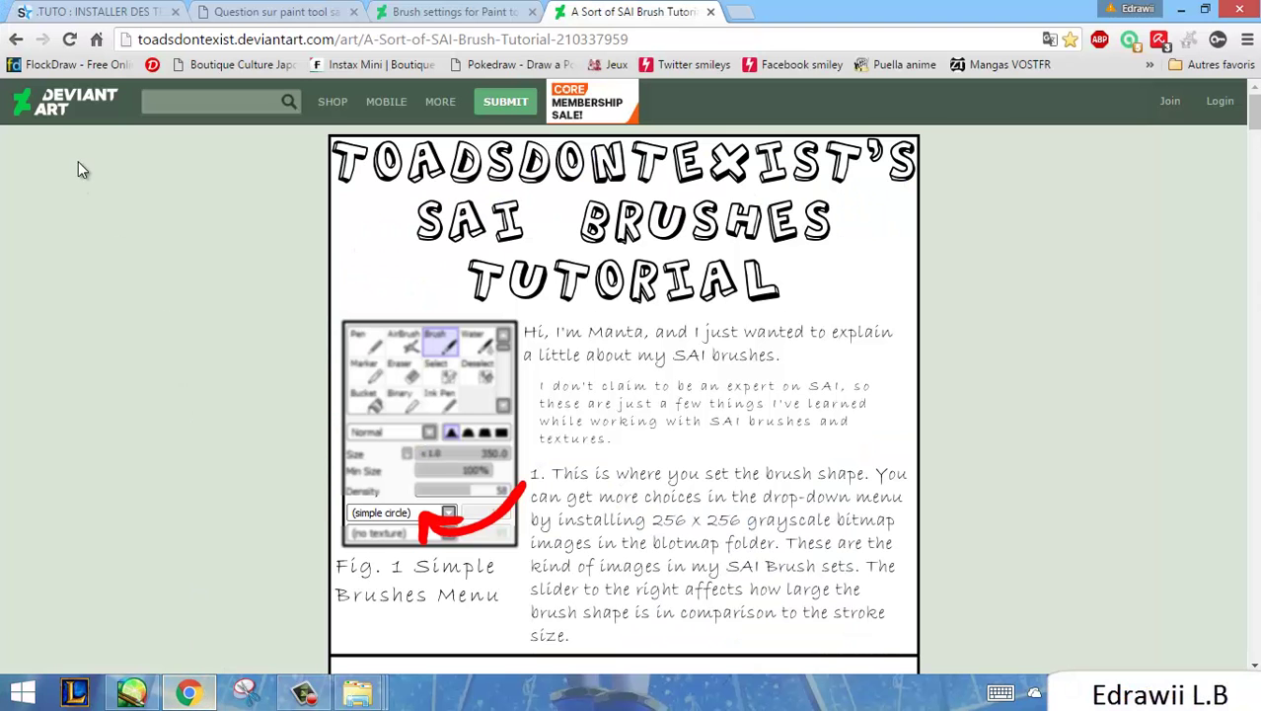
{"action": "left_click", "coordinate": [69, 11]}
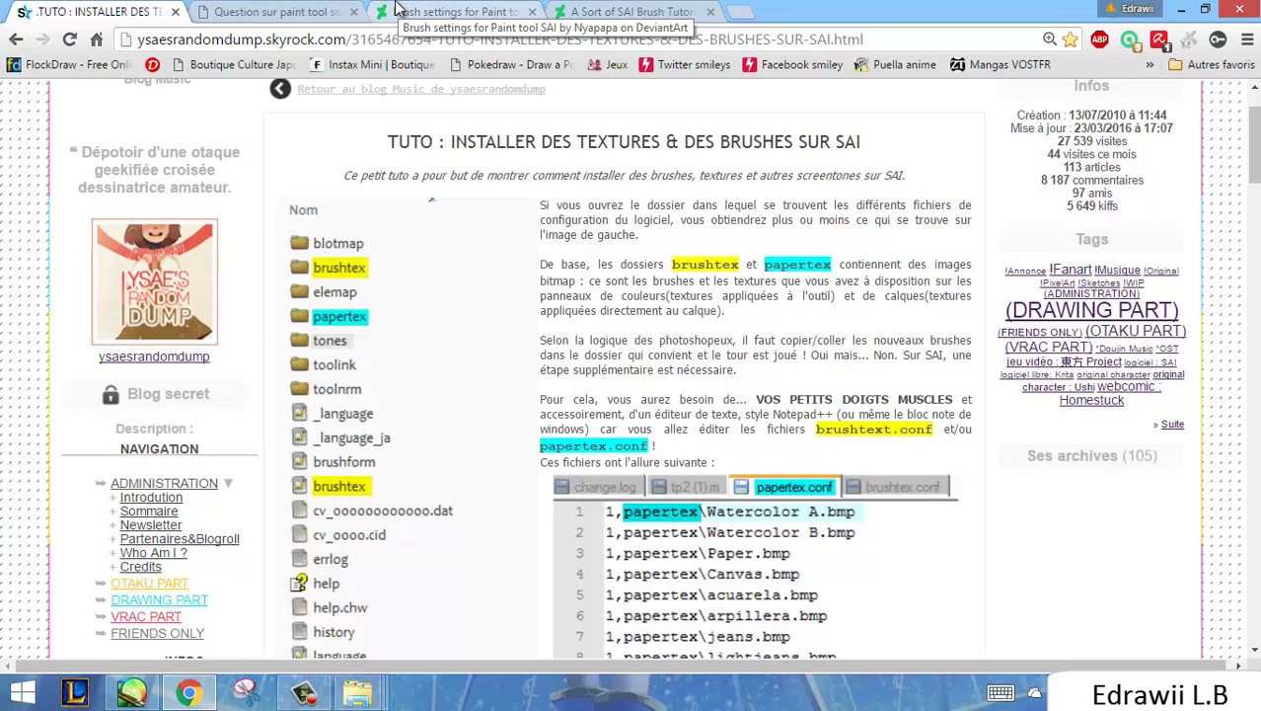
{"action": "left_click", "coordinate": [295, 11]}
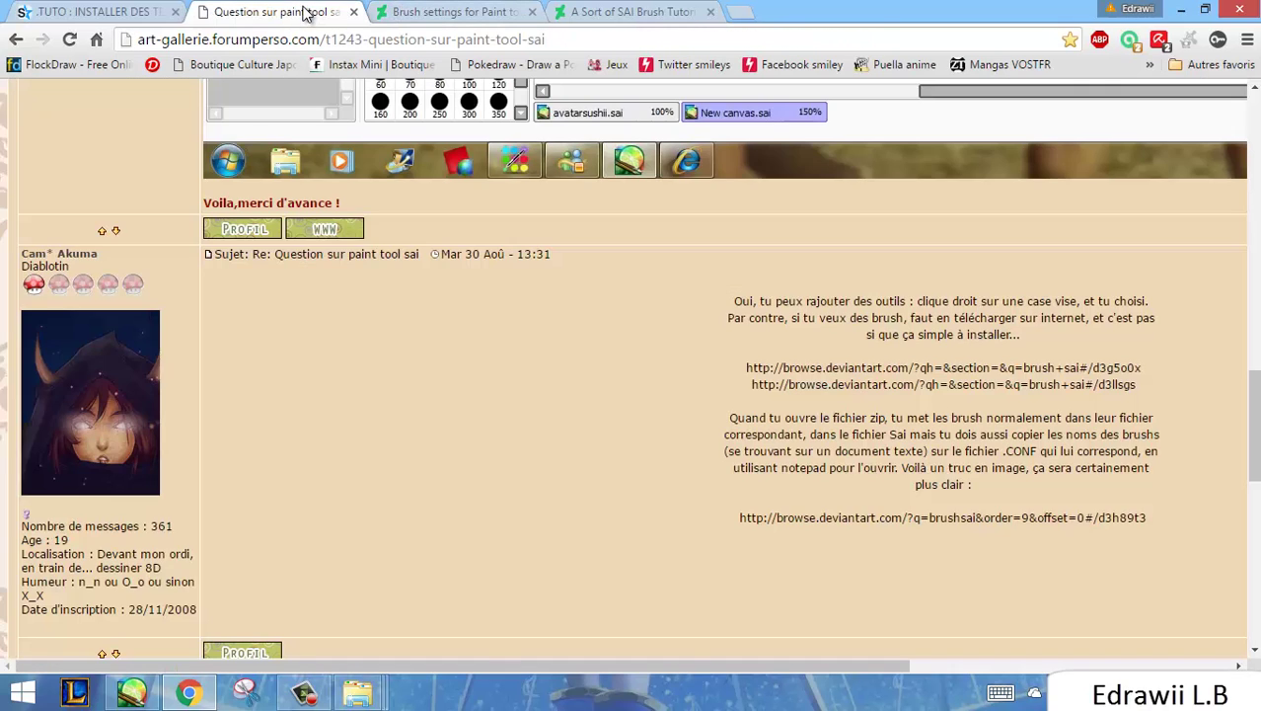
{"action": "left_click", "coordinate": [427, 11]}
{"action": "left_click", "coordinate": [649, 11]}
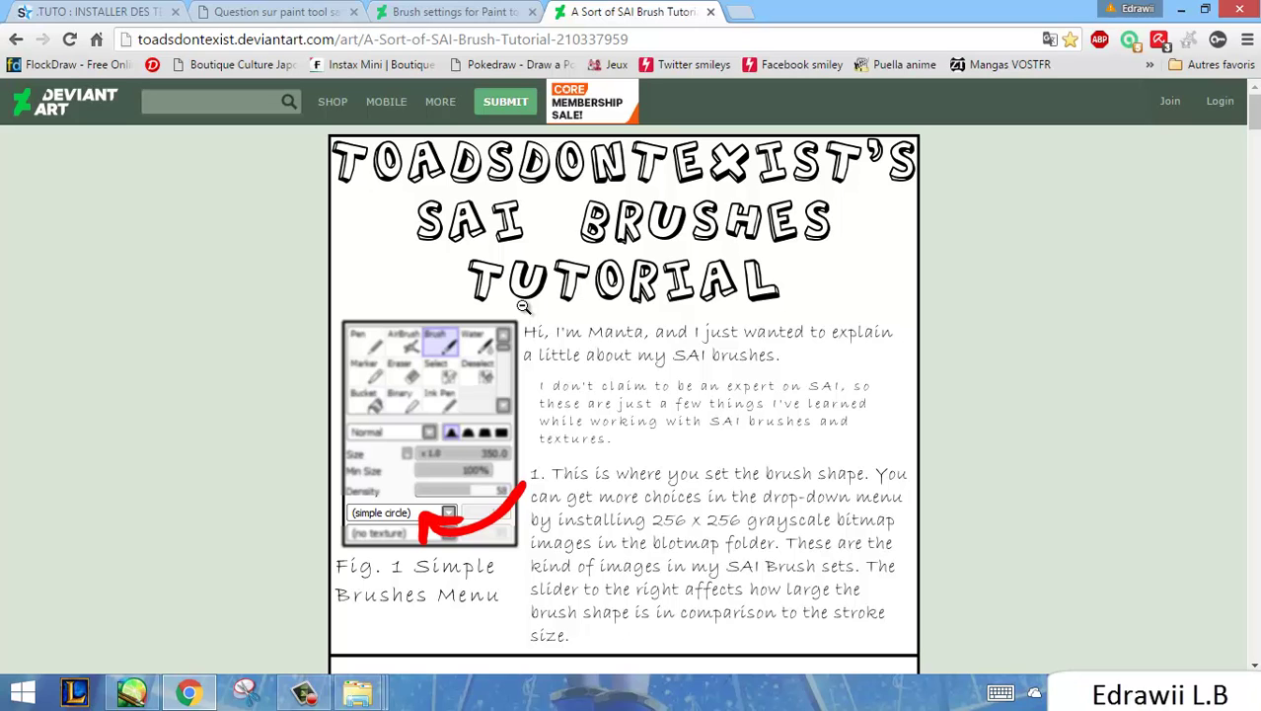
Review the "Brush settings for Paint tool SAI" page from the brush samples down to the zip download link and installation notes
{"action": "left_click", "coordinate": [449, 11]}
{"action": "scroll", "coordinate": [587, 308], "scroll_direction": "down", "scroll_amount": 3}
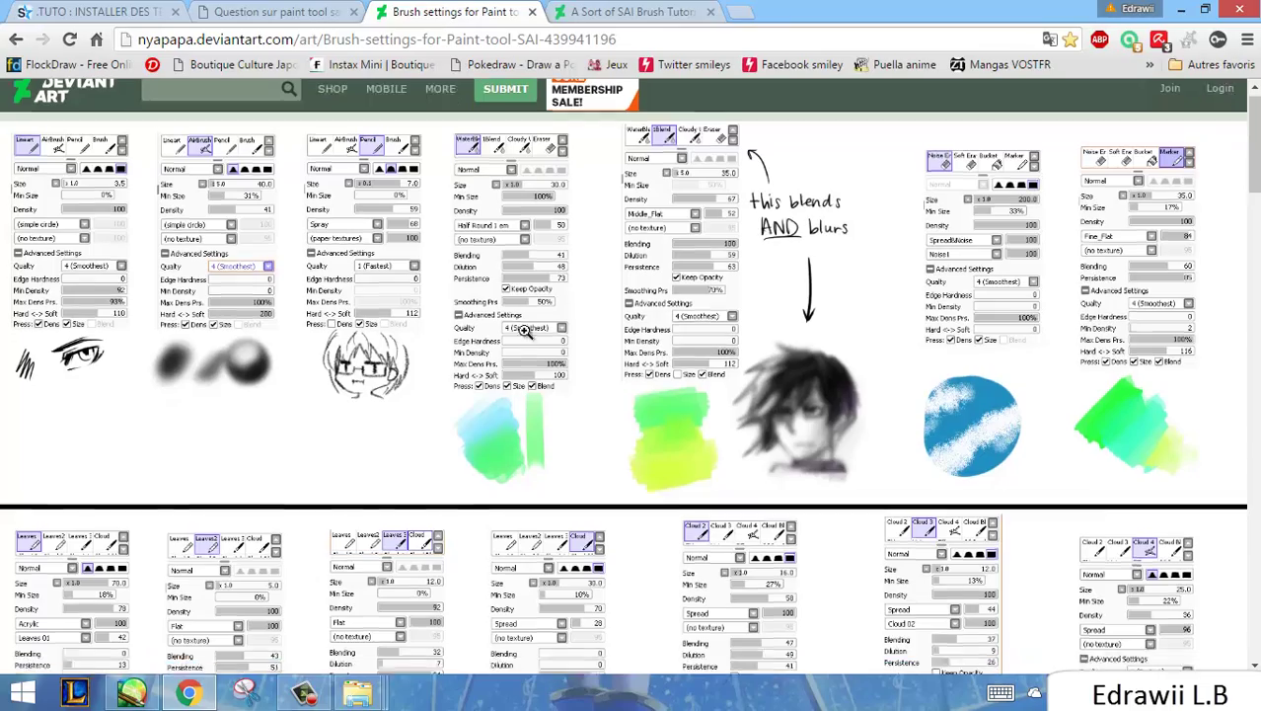
{"action": "scroll", "coordinate": [531, 316], "scroll_direction": "up", "scroll_amount": 2}
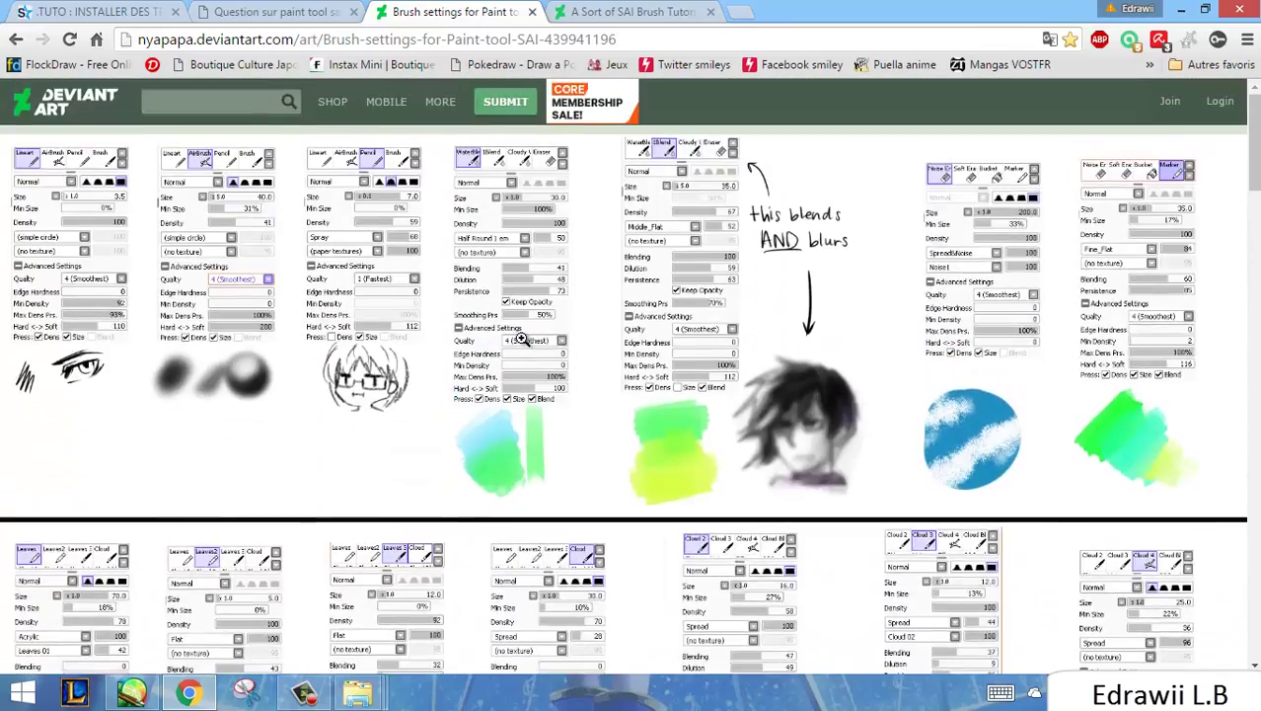
{"action": "scroll", "coordinate": [522, 338], "scroll_direction": "down", "scroll_amount": 4}
{"action": "scroll", "coordinate": [522, 338], "scroll_direction": "down", "scroll_amount": 10}
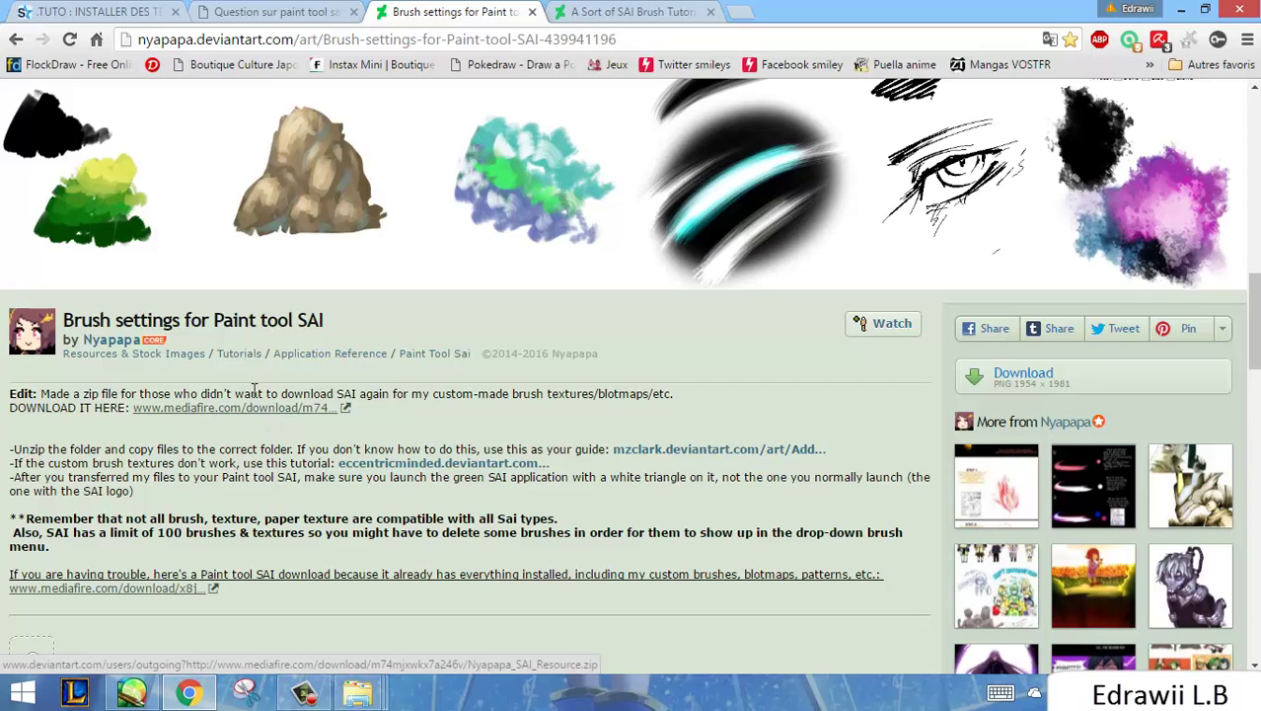
Switch to the Nyapapa SAI Resource folder in File Explorer and examine the downloaded ZIP and RAR archives in its parent PTS folder
{"action": "left_click", "coordinate": [370, 699]}
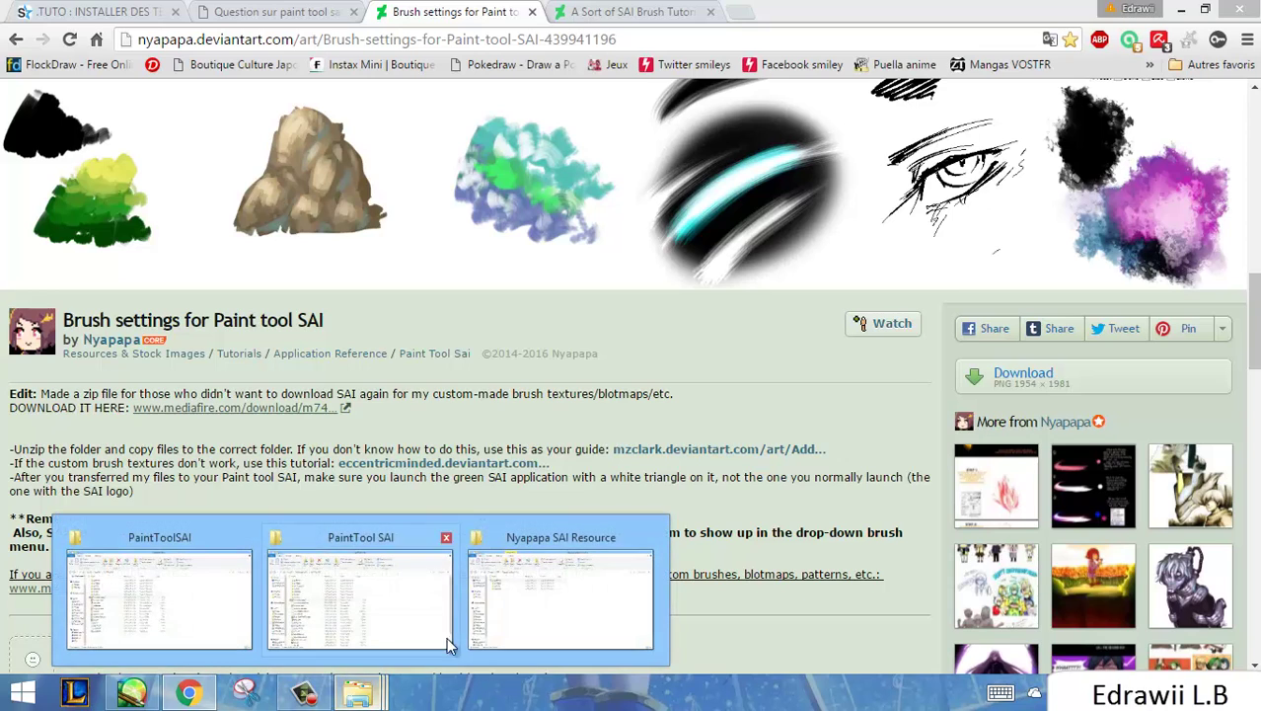
{"action": "mouse_move", "coordinate": [450, 572]}
{"action": "left_click", "coordinate": [515, 580]}
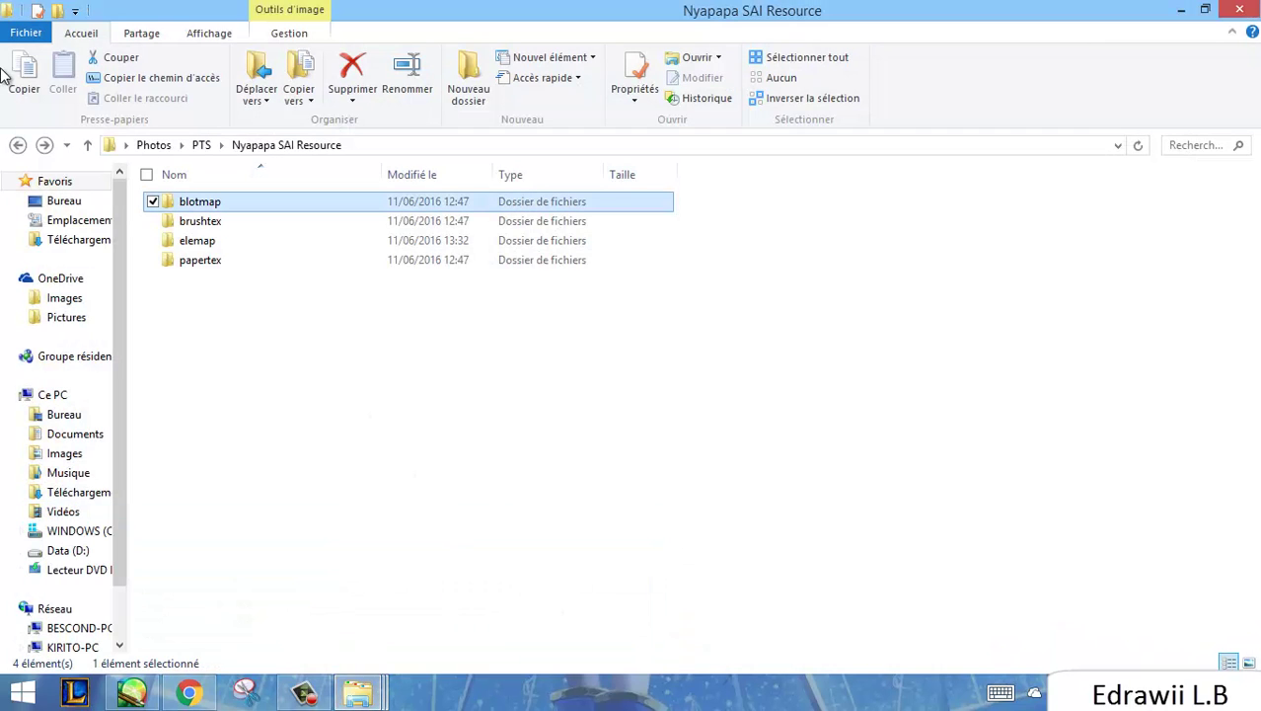
{"action": "left_click", "coordinate": [18, 146]}
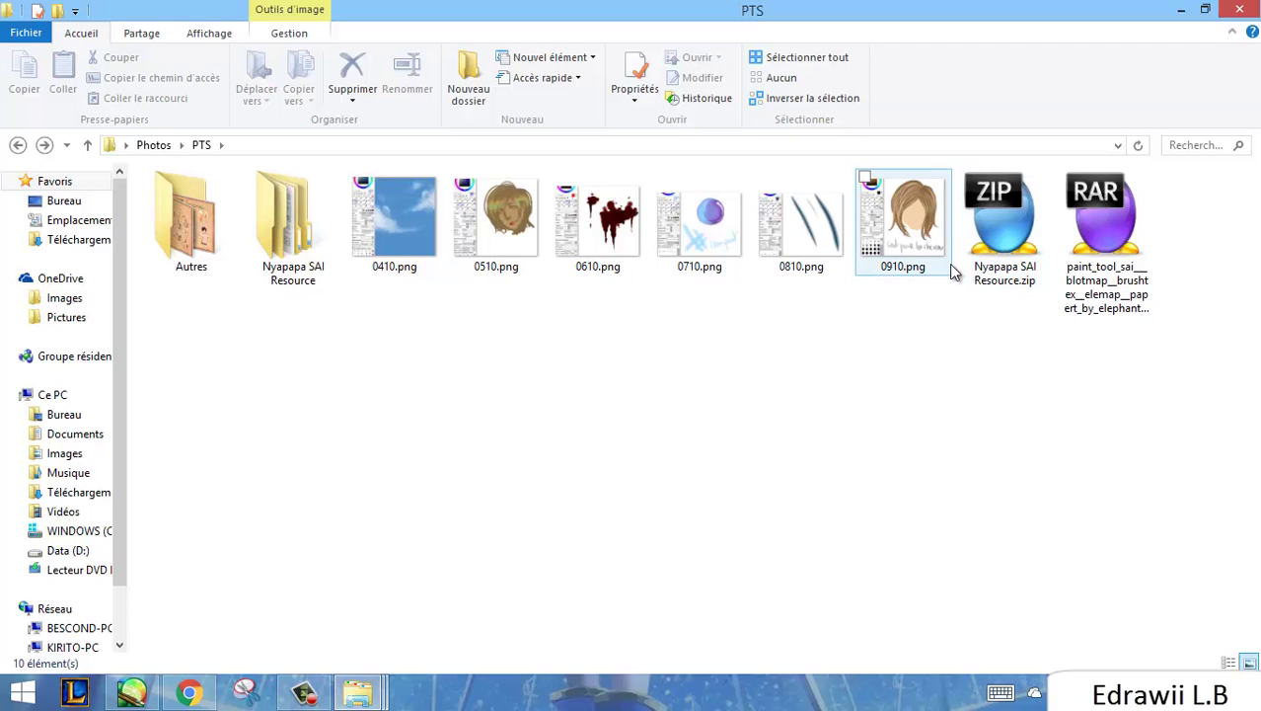
{"action": "mouse_move", "coordinate": [1113, 234]}
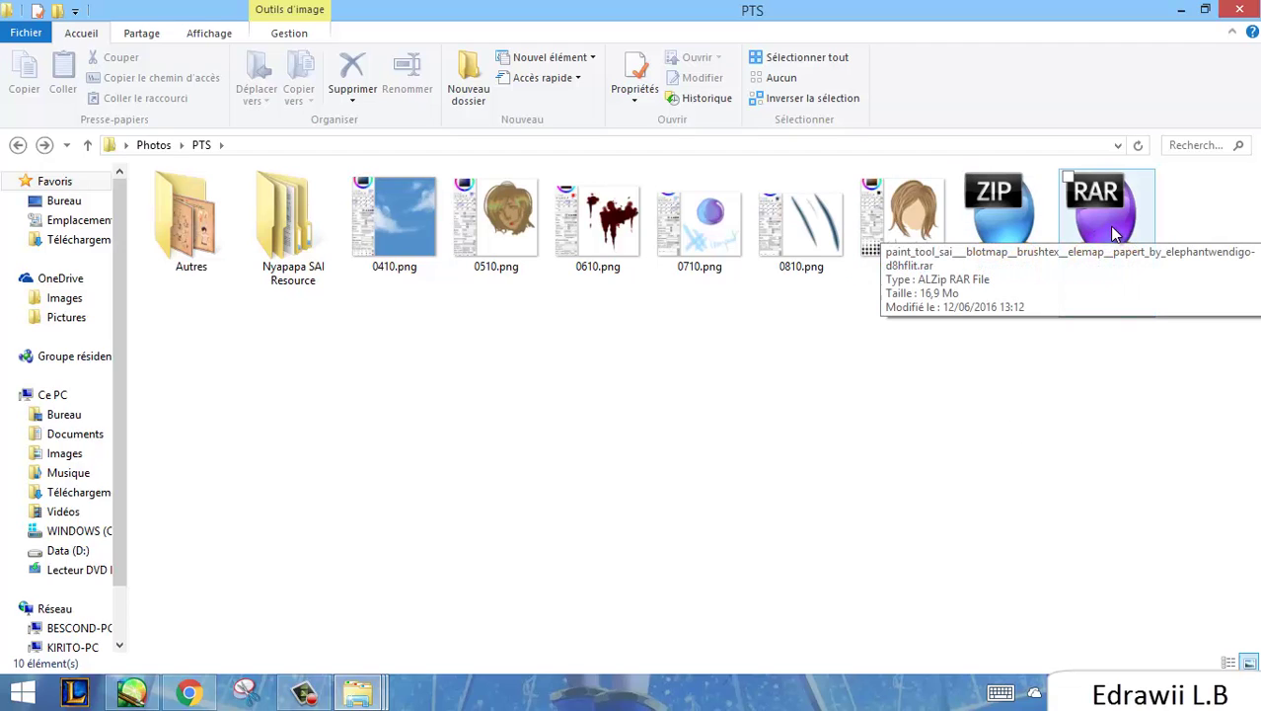
{"action": "mouse_move", "coordinate": [1048, 217]}
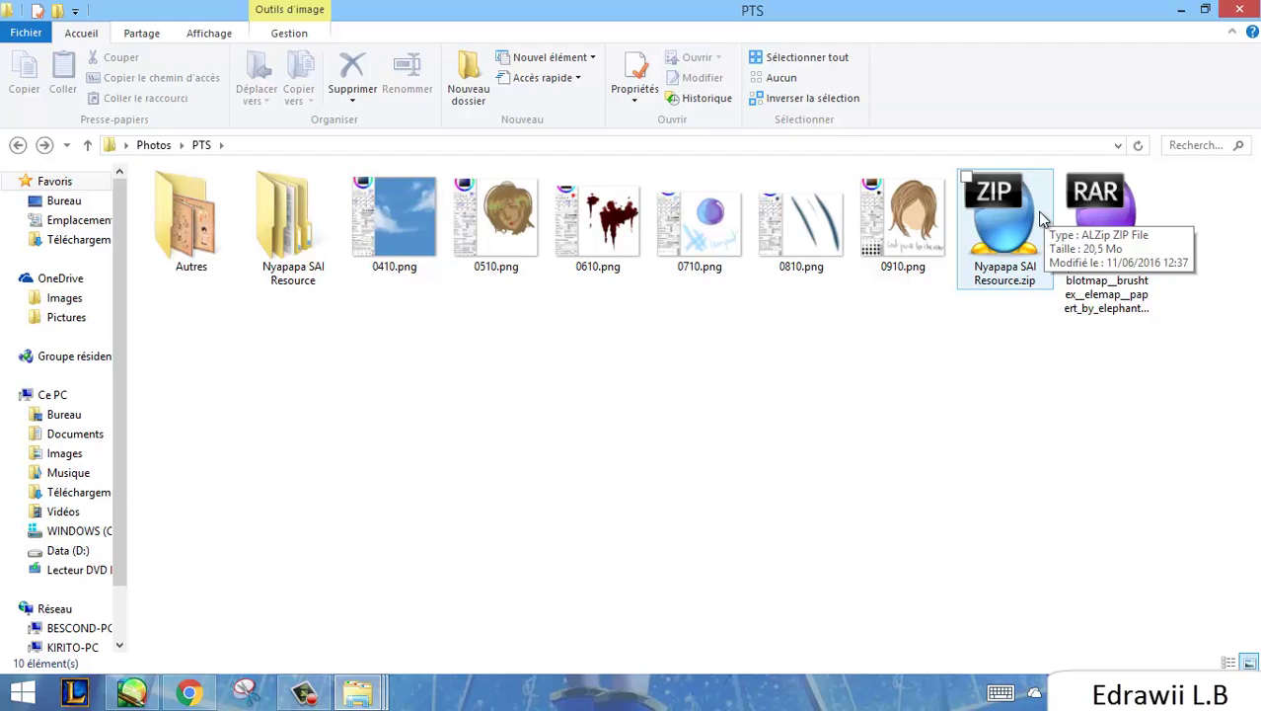
Open the extracted Nyapapa SAI Resource folder and point out its blotmap, brushtex, elemap and papertex folders
{"action": "left_click", "coordinate": [282, 204]}
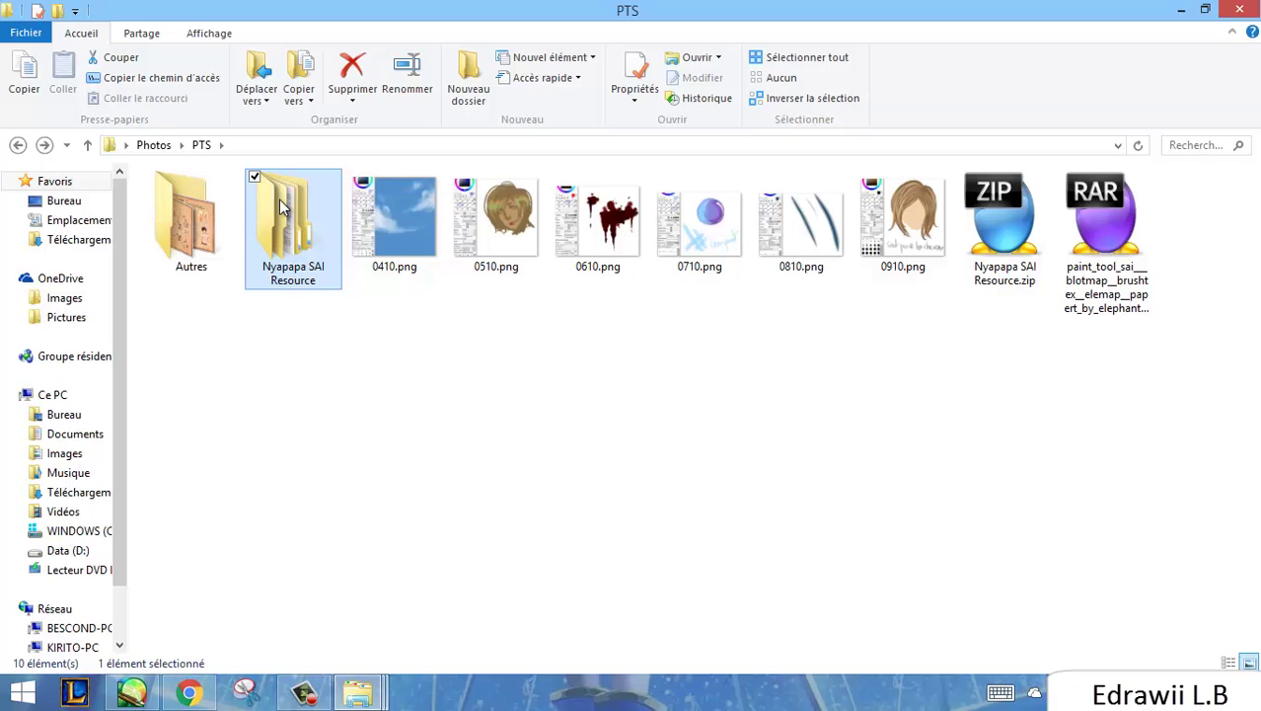
{"action": "double_click", "coordinate": [283, 249]}
{"action": "left_click_drag", "start_coordinate": [263, 353], "coordinate": [187, 197]}
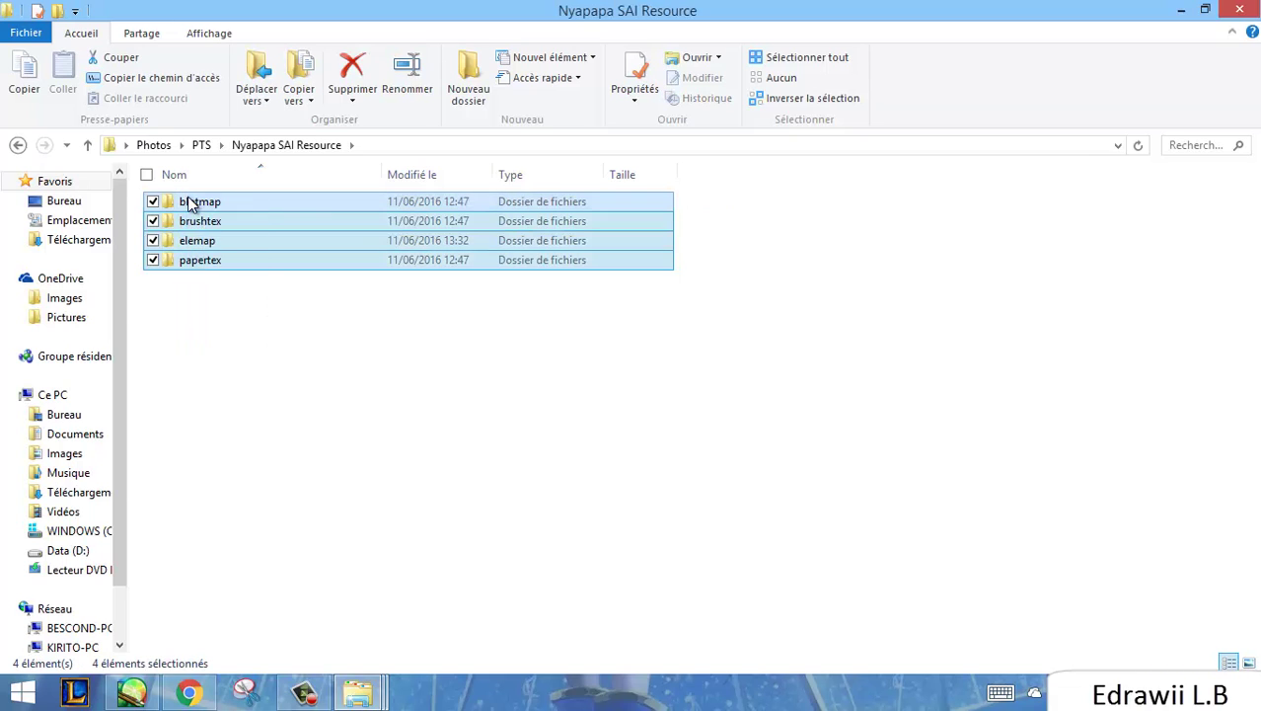
{"action": "left_click", "coordinate": [237, 297]}
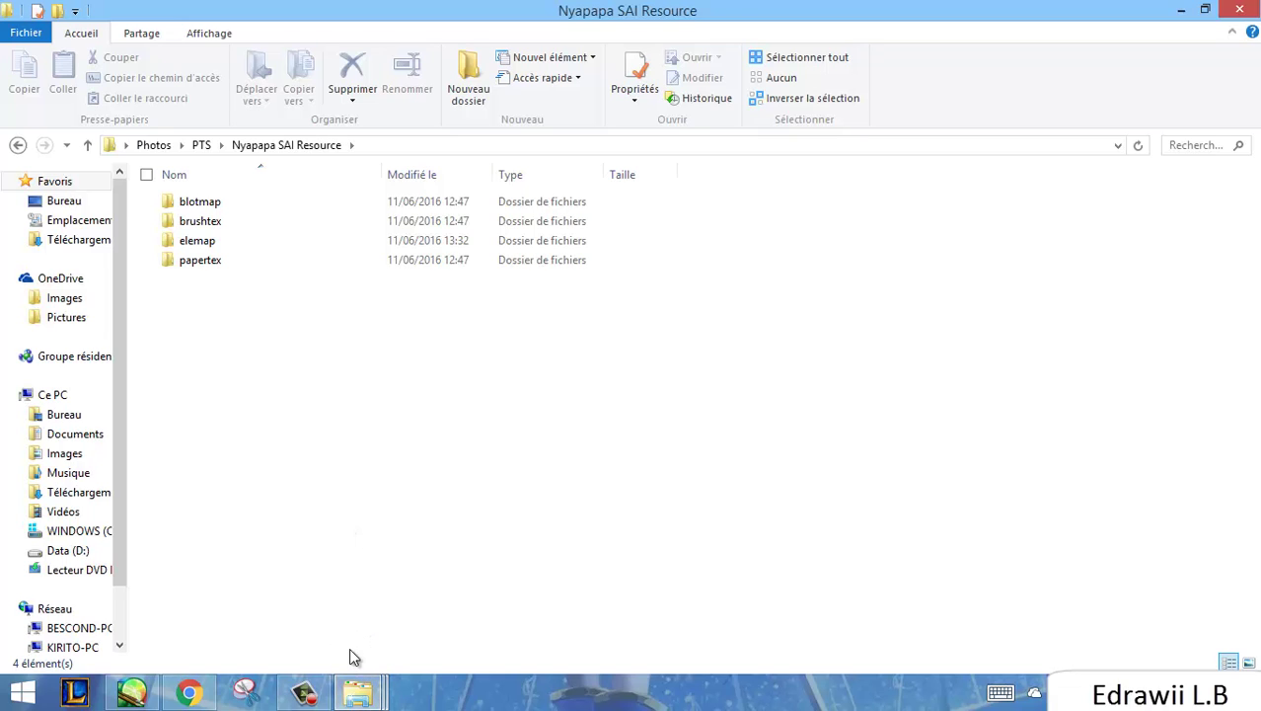
Show the PaintToolSAI folder on drive D and identify its matching blotmap, brushtex, elemap and papertex folders
{"action": "left_click", "coordinate": [358, 690]}
{"action": "mouse_move", "coordinate": [190, 534]}
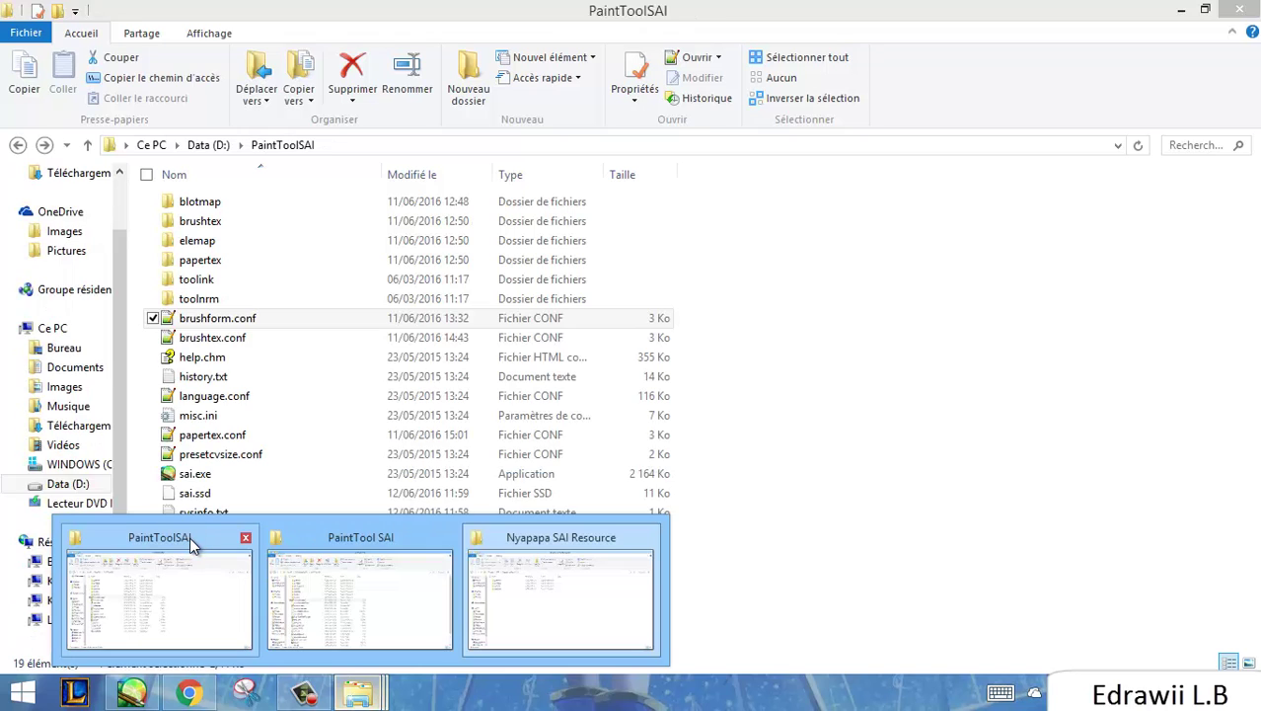
{"action": "left_click", "coordinate": [190, 536]}
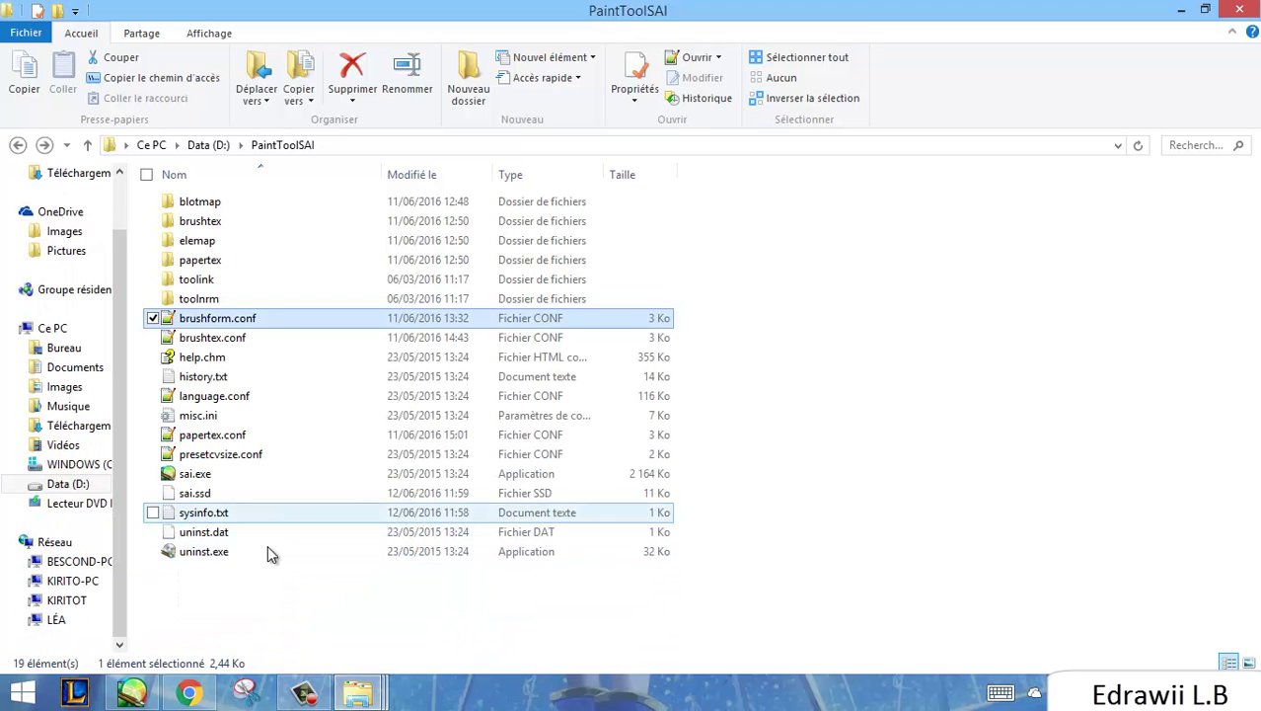
{"action": "left_click", "coordinate": [240, 598]}
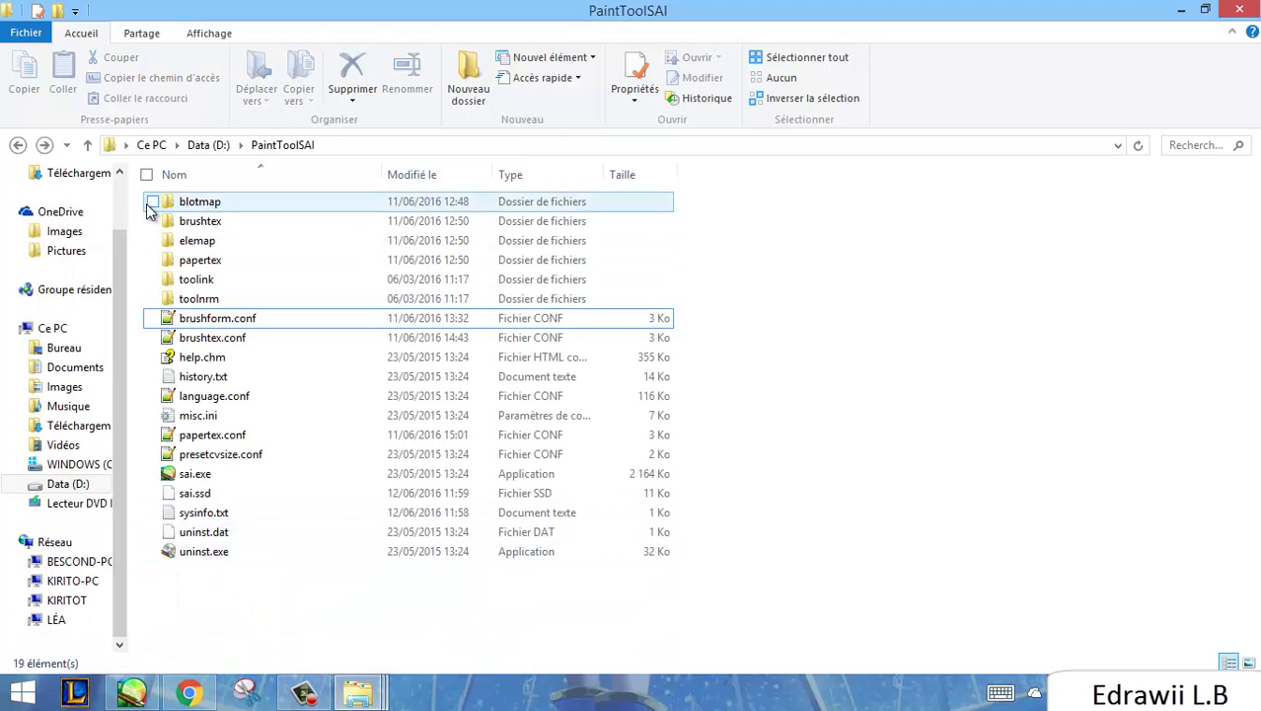
{"action": "left_click", "coordinate": [153, 204]}
{"action": "mouse_move", "coordinate": [152, 210]}
{"action": "left_mouse_down"}
{"action": "mouse_move", "coordinate": [159, 231]}
{"action": "mouse_move", "coordinate": [217, 264]}
{"action": "left_mouse_up"}
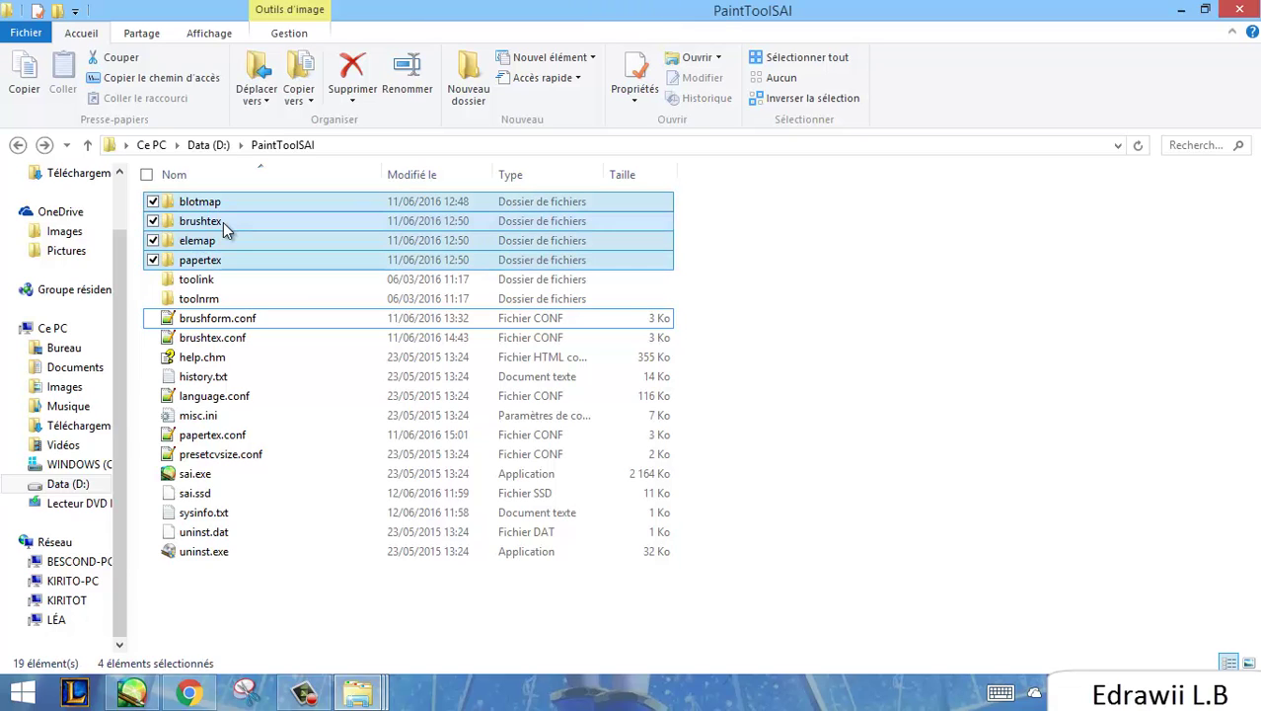
{"action": "left_click", "coordinate": [861, 368]}
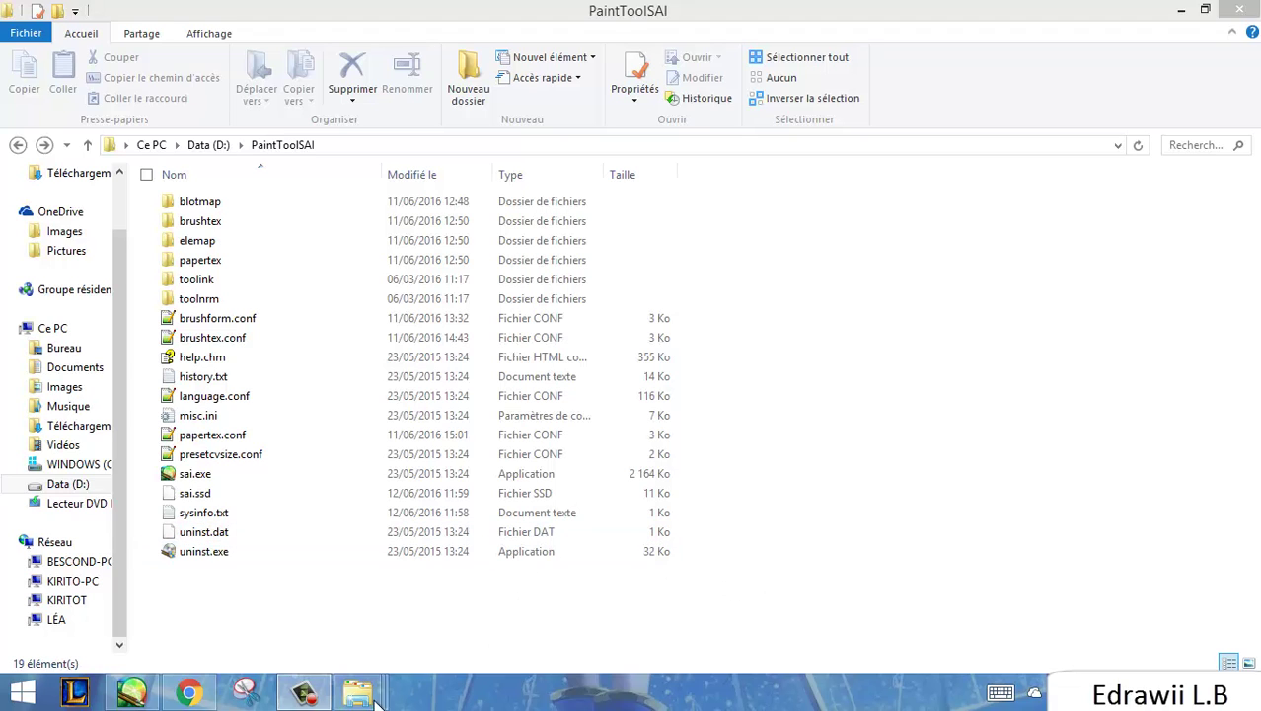
Copy all the bitmap files from the blotmap folder of Nyapapa SAI Resource
{"action": "mouse_move", "coordinate": [353, 698]}
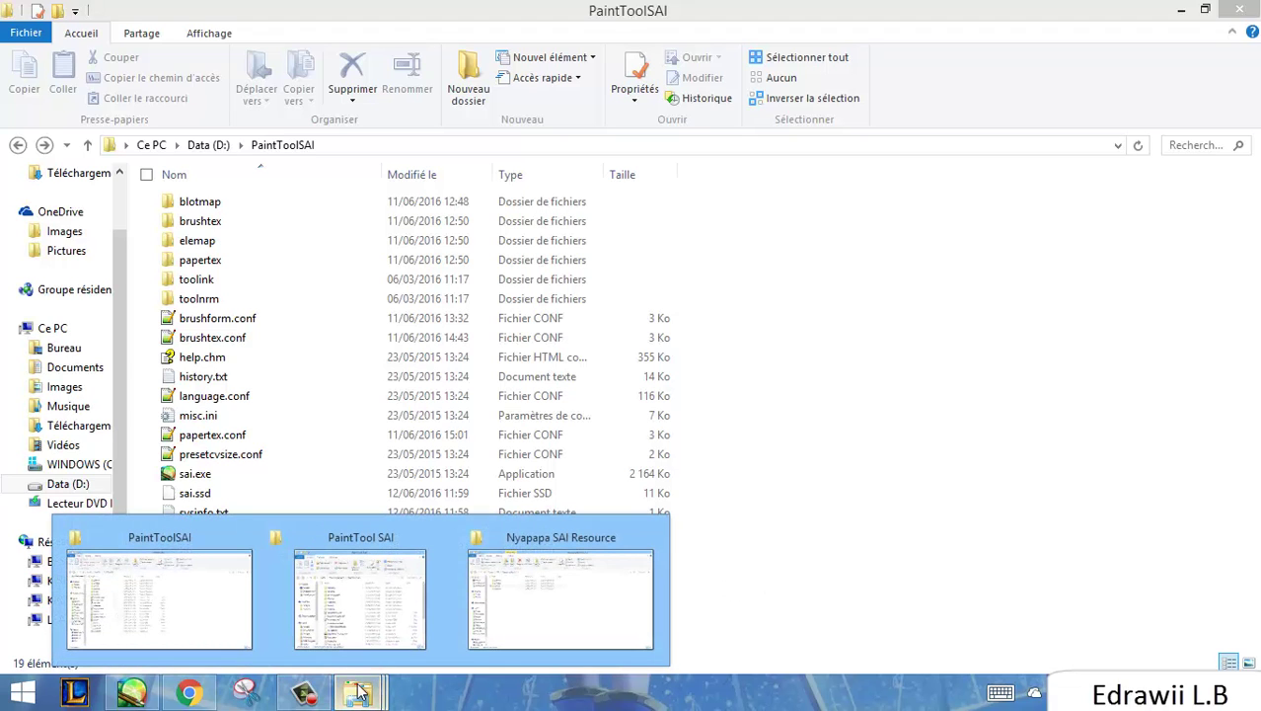
{"action": "left_click", "coordinate": [502, 610]}
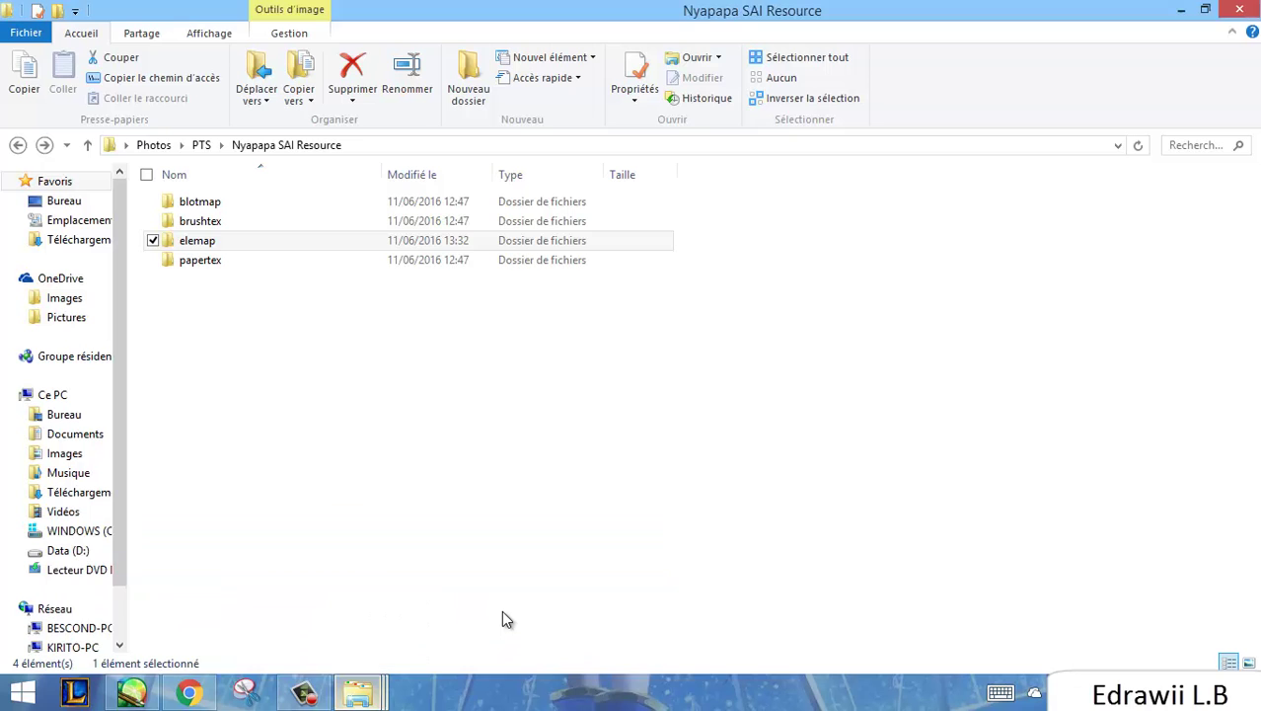
{"action": "double_click", "coordinate": [215, 207]}
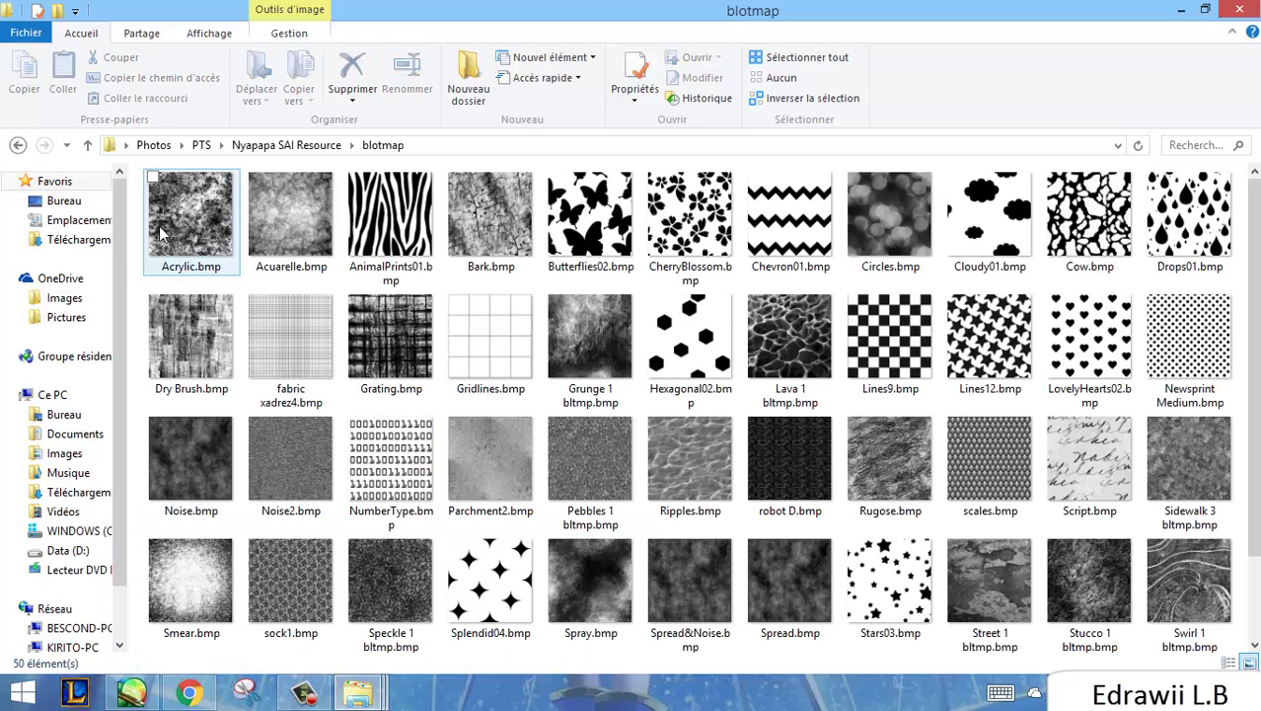
{"action": "left_click_drag", "start_coordinate": [140, 233], "coordinate": [1245, 647]}
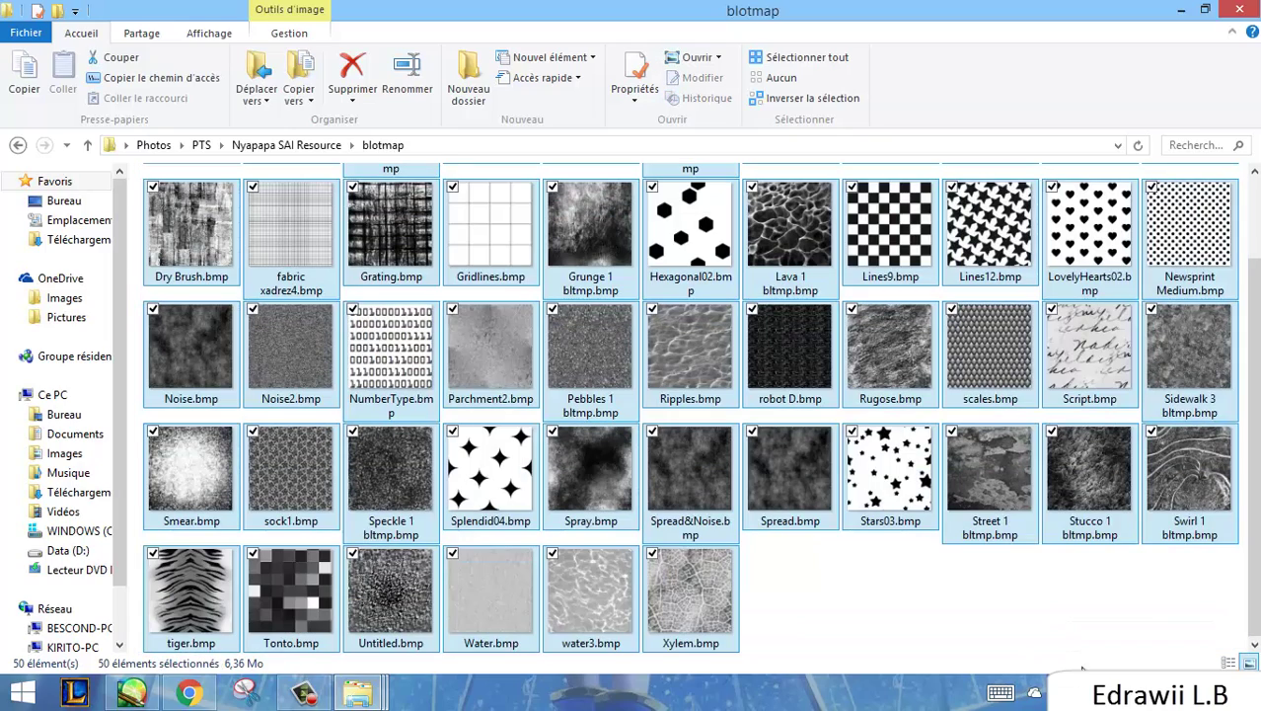
{"action": "right_click", "coordinate": [677, 480]}
{"action": "left_click", "coordinate": [516, 372]}
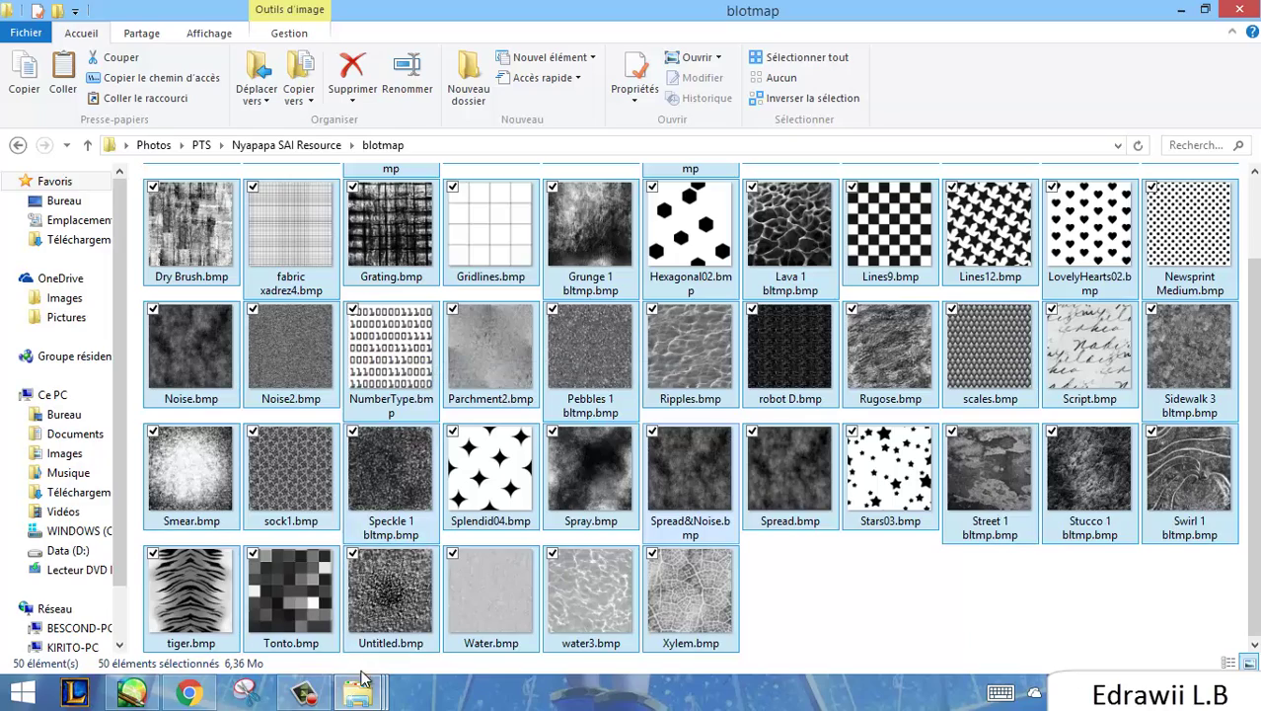
Paste the copied bitmaps into the blotmap folder of PaintTool SAI in Téléchargements, skipping files with identical names
{"action": "mouse_move", "coordinate": [357, 693]}
{"action": "left_click", "coordinate": [371, 618]}
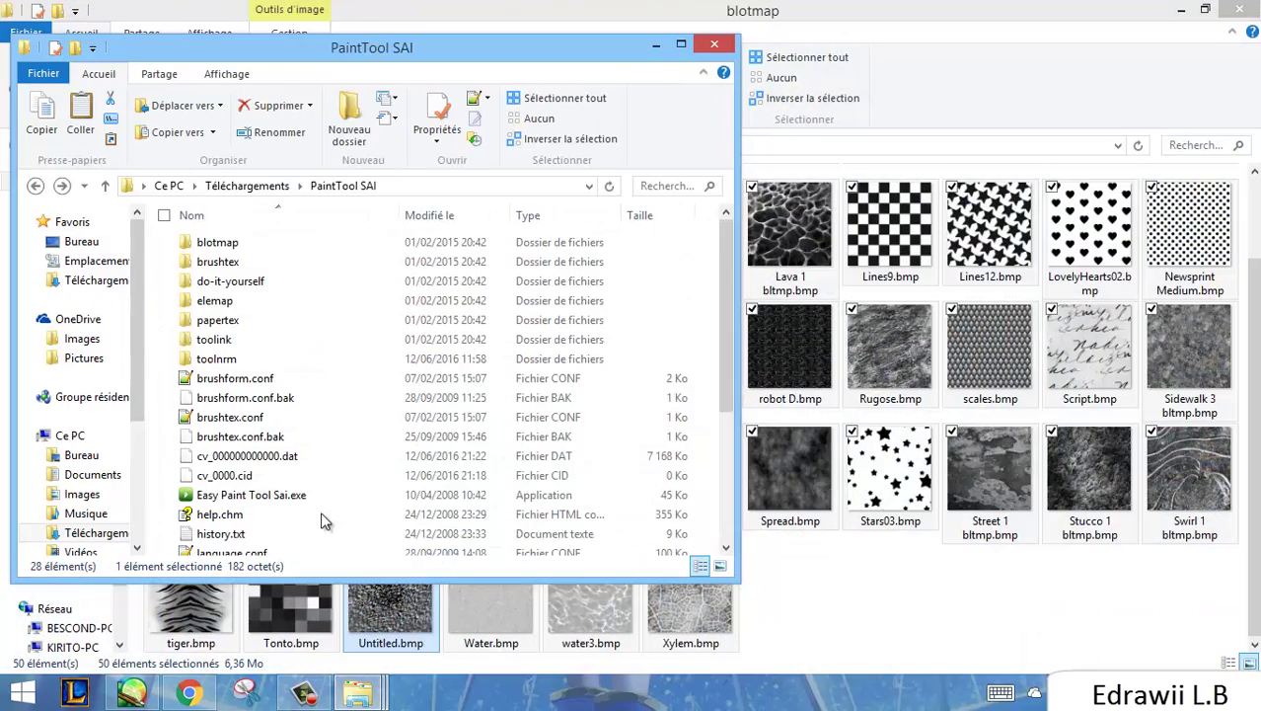
{"action": "double_click", "coordinate": [262, 245]}
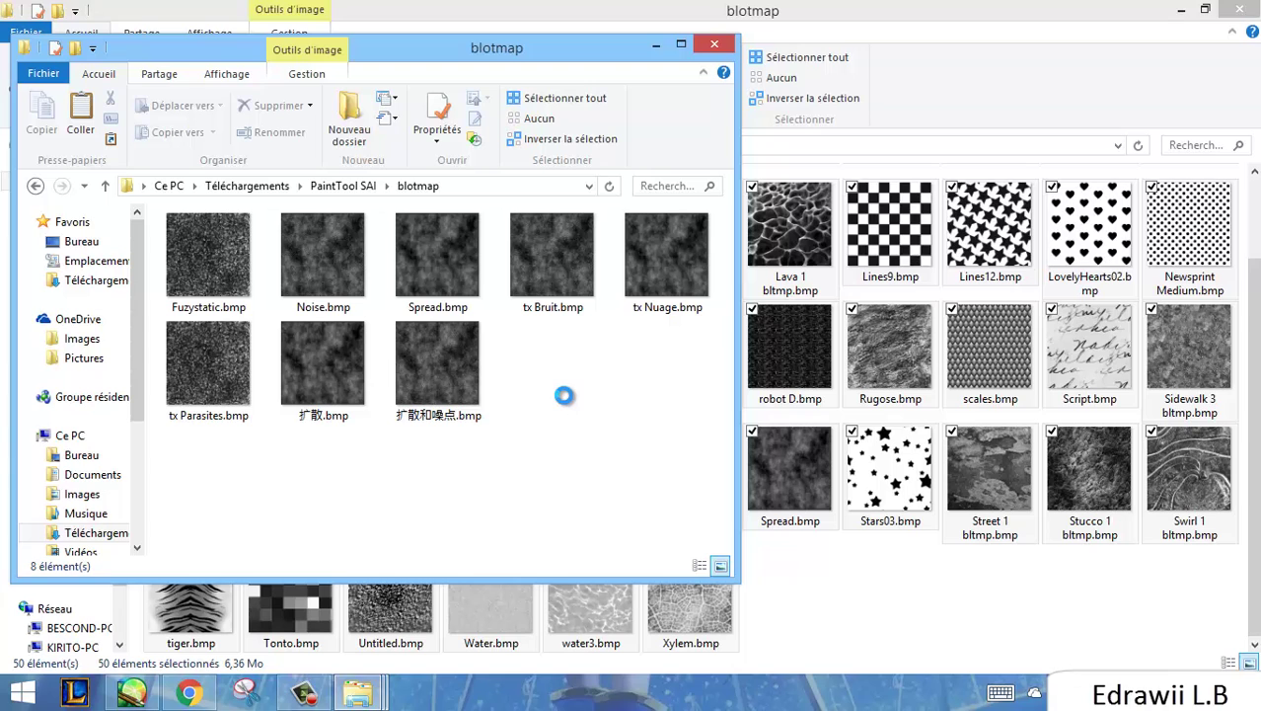
{"action": "right_click", "coordinate": [563, 396]}
{"action": "left_click", "coordinate": [399, 260]}
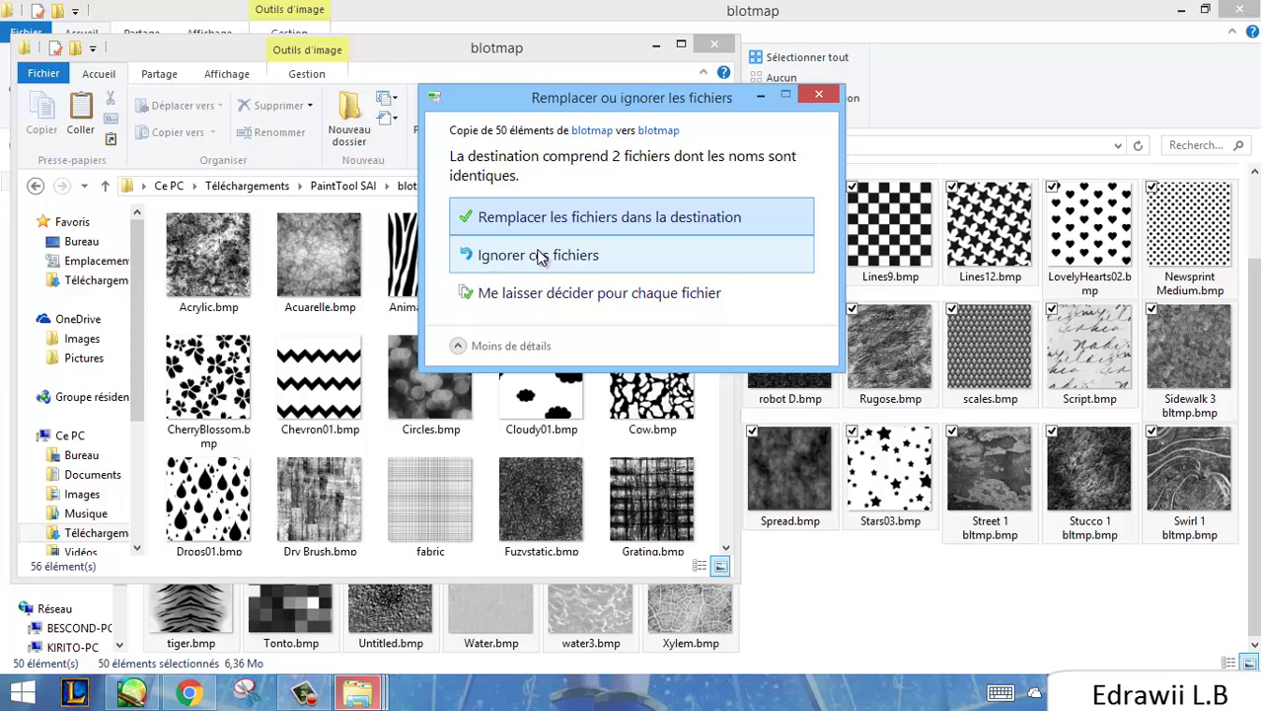
{"action": "left_click", "coordinate": [541, 257]}
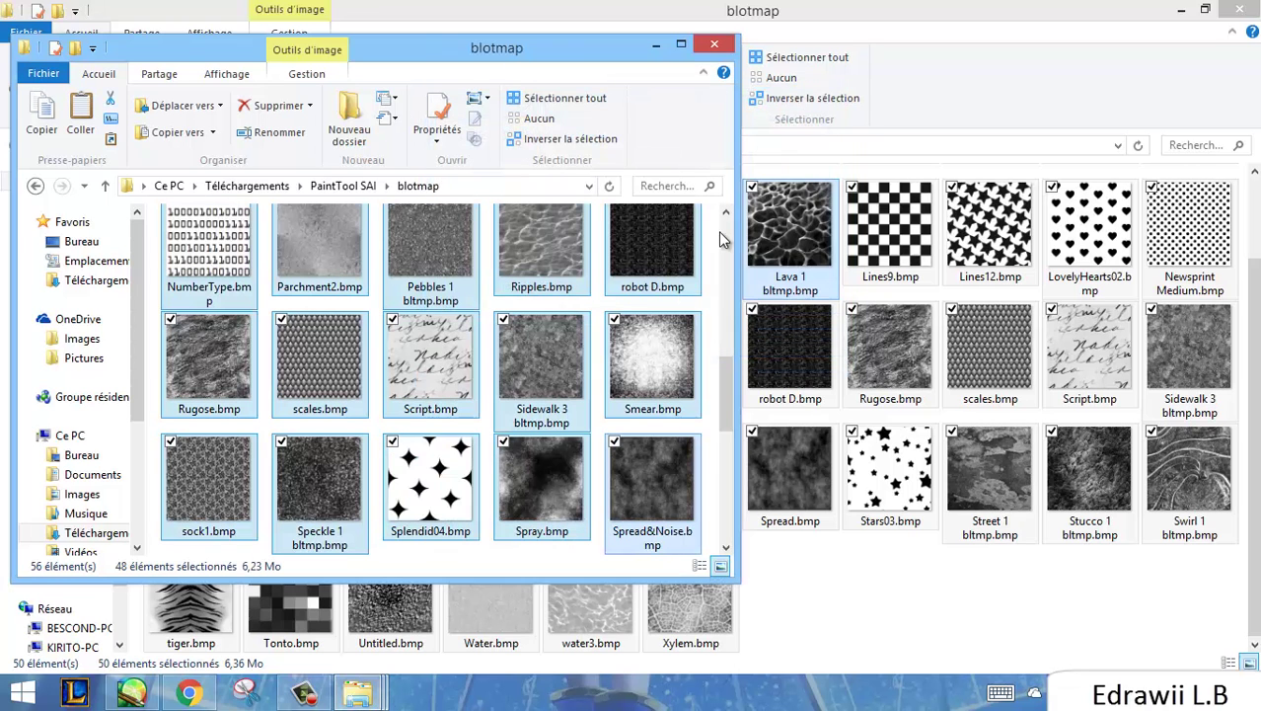
Delete the pasted bitmaps from the blotmap folder of PaintTool SAI in Téléchargements and return to its parent folder
{"action": "right_click", "coordinate": [304, 342]}
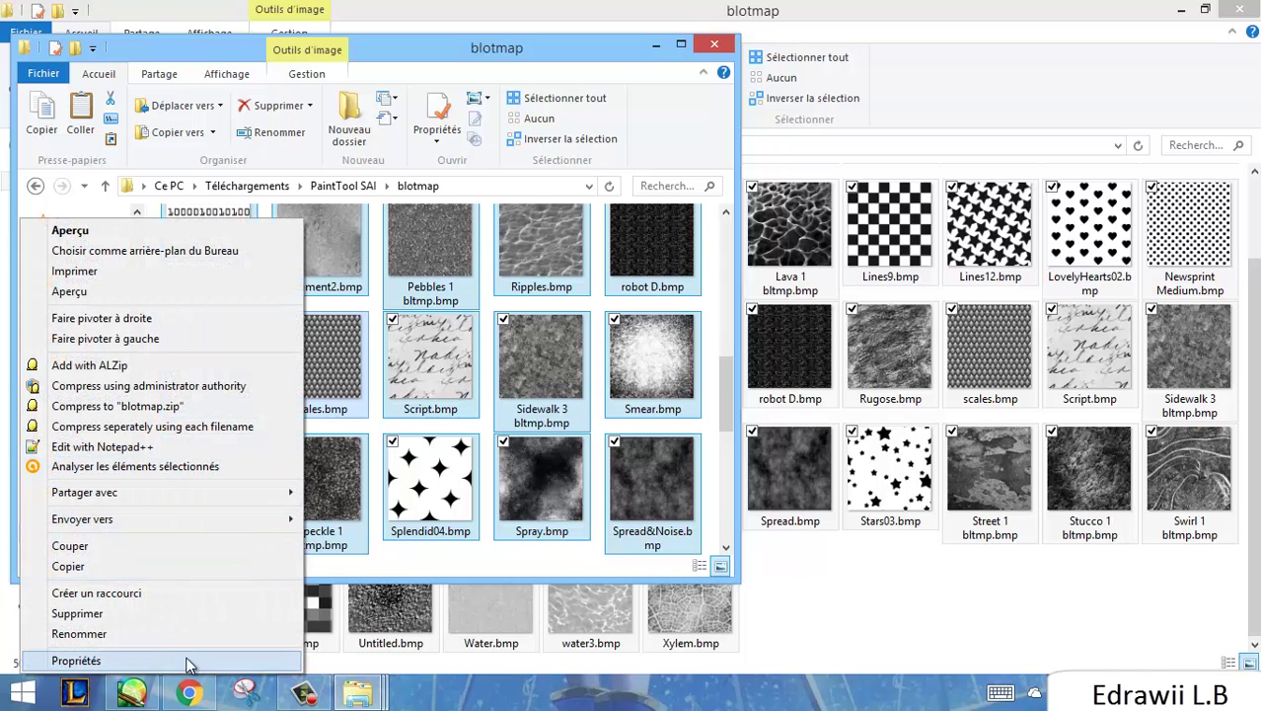
{"action": "left_click", "coordinate": [168, 618]}
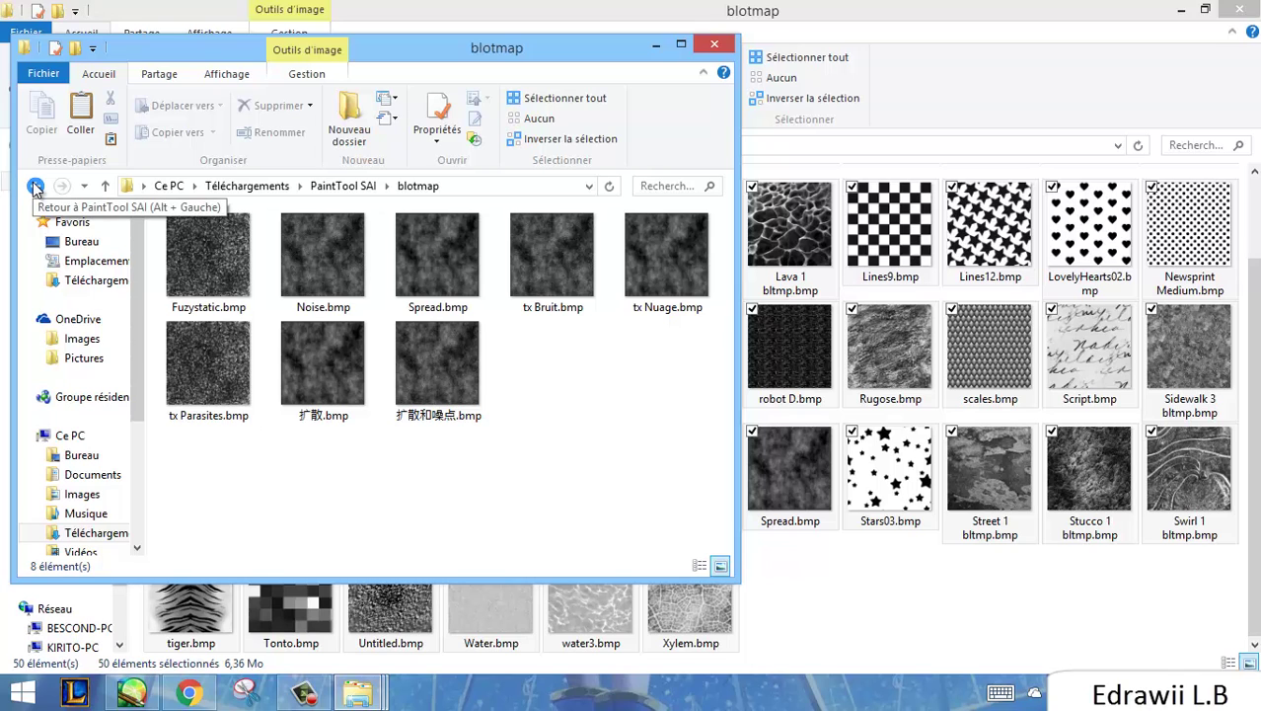
{"action": "left_click", "coordinate": [35, 187]}
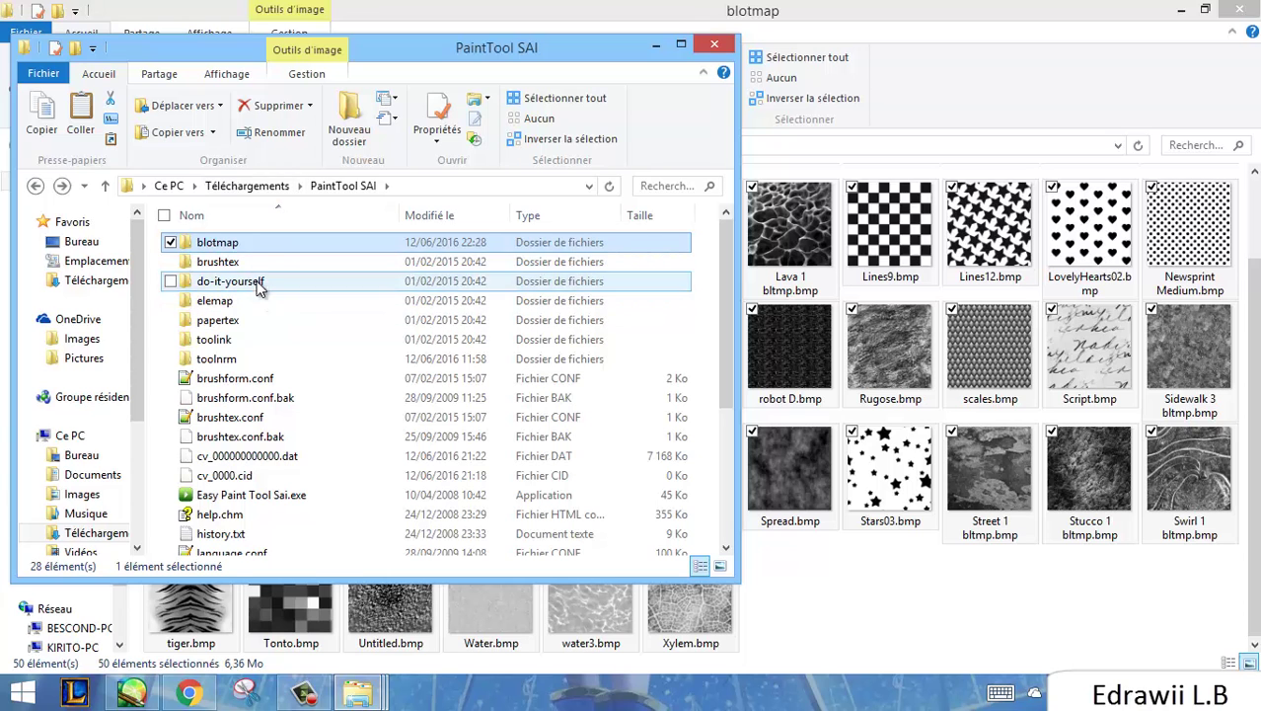
Return to the Nyapapa SAI Resource folder, and view the bitmaps in the brushtex folder of PaintToolSAI on drive D
{"action": "left_click", "coordinate": [994, 92]}
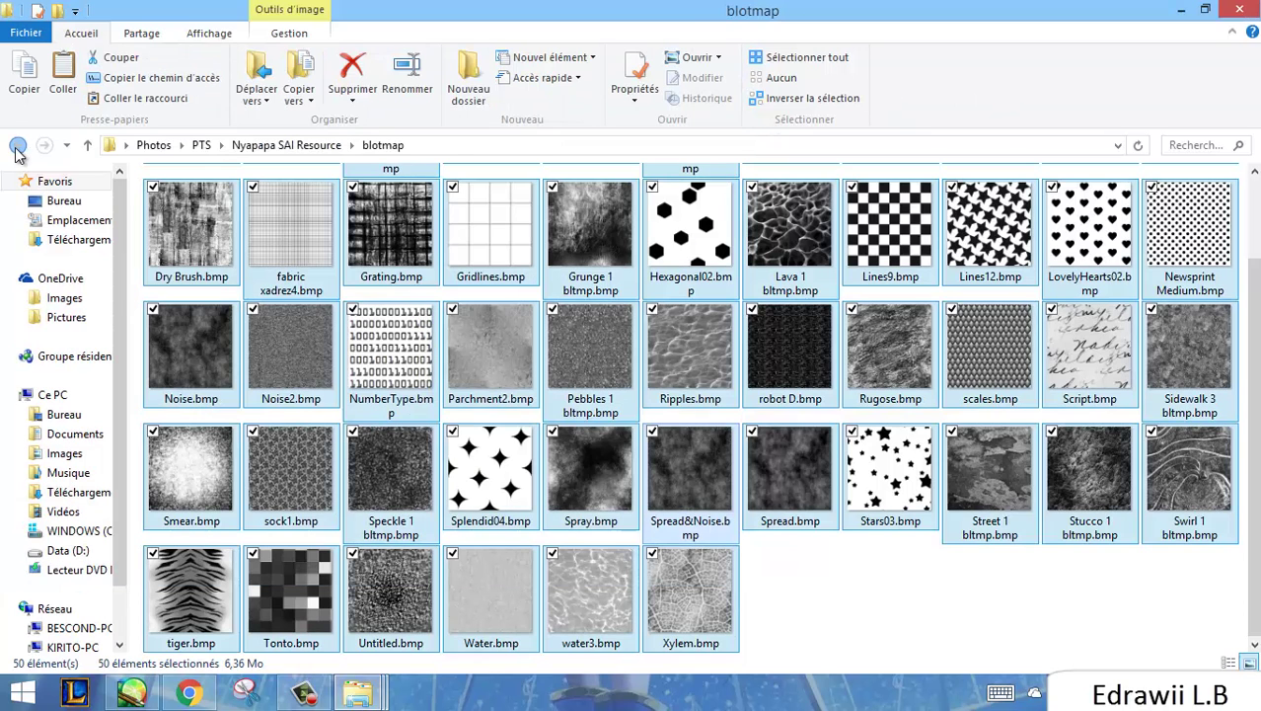
{"action": "left_click", "coordinate": [18, 145]}
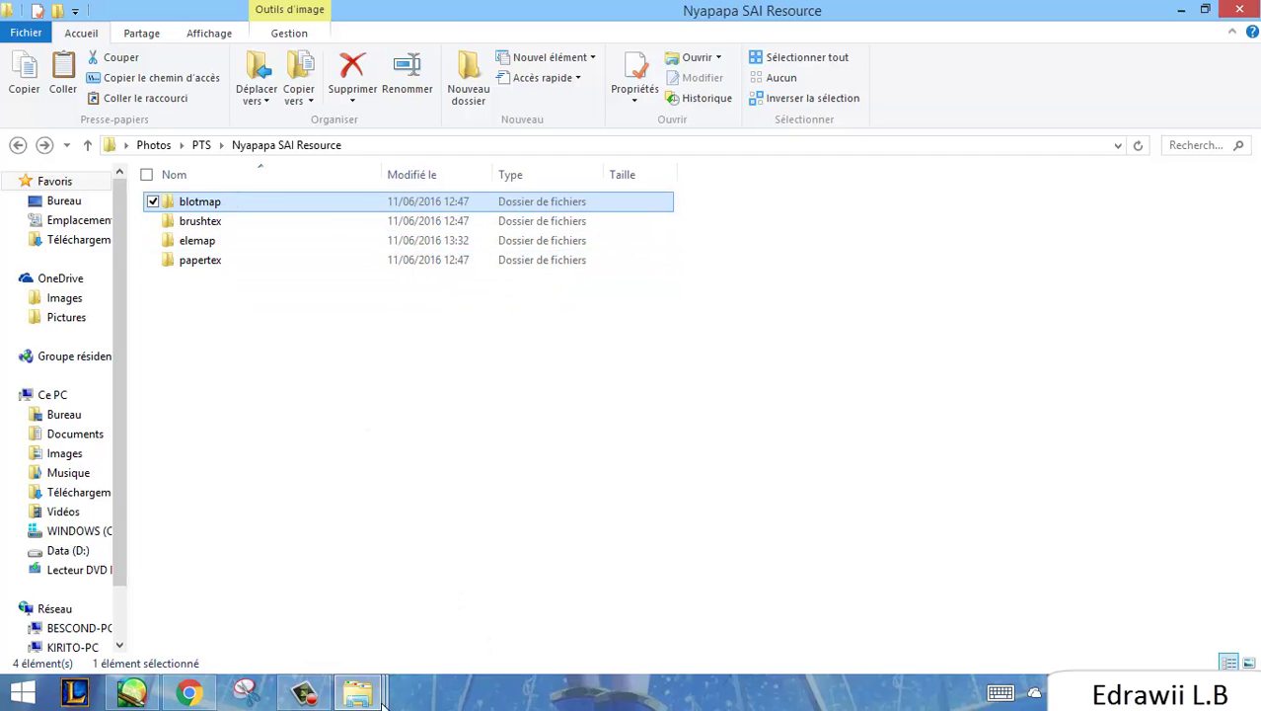
{"action": "mouse_move", "coordinate": [357, 693]}
{"action": "mouse_move", "coordinate": [267, 592]}
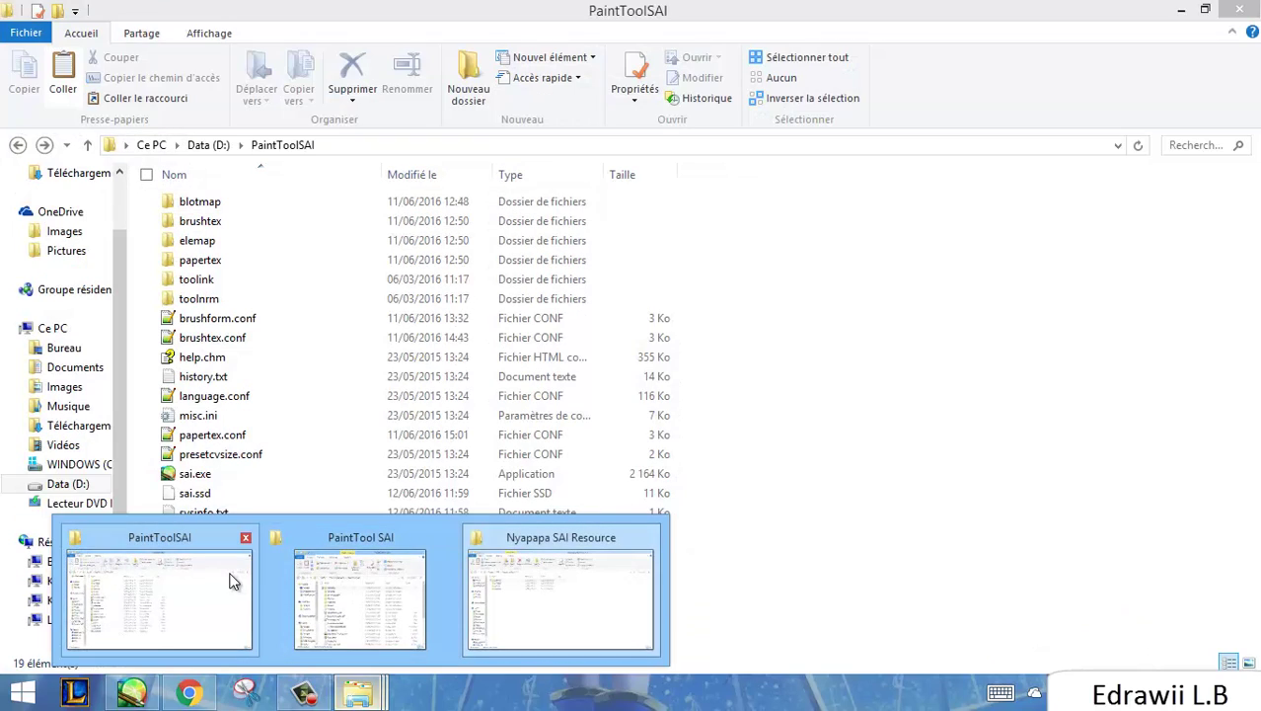
{"action": "left_click", "coordinate": [231, 581]}
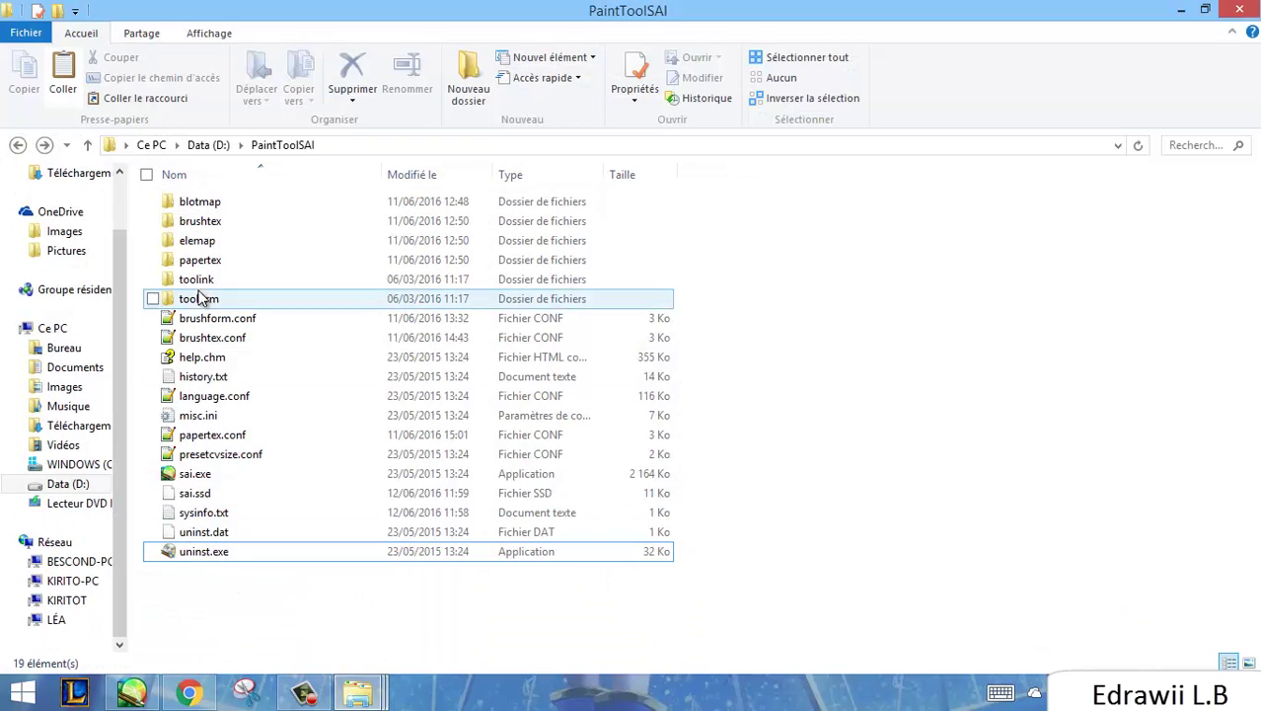
{"action": "double_click", "coordinate": [206, 221]}
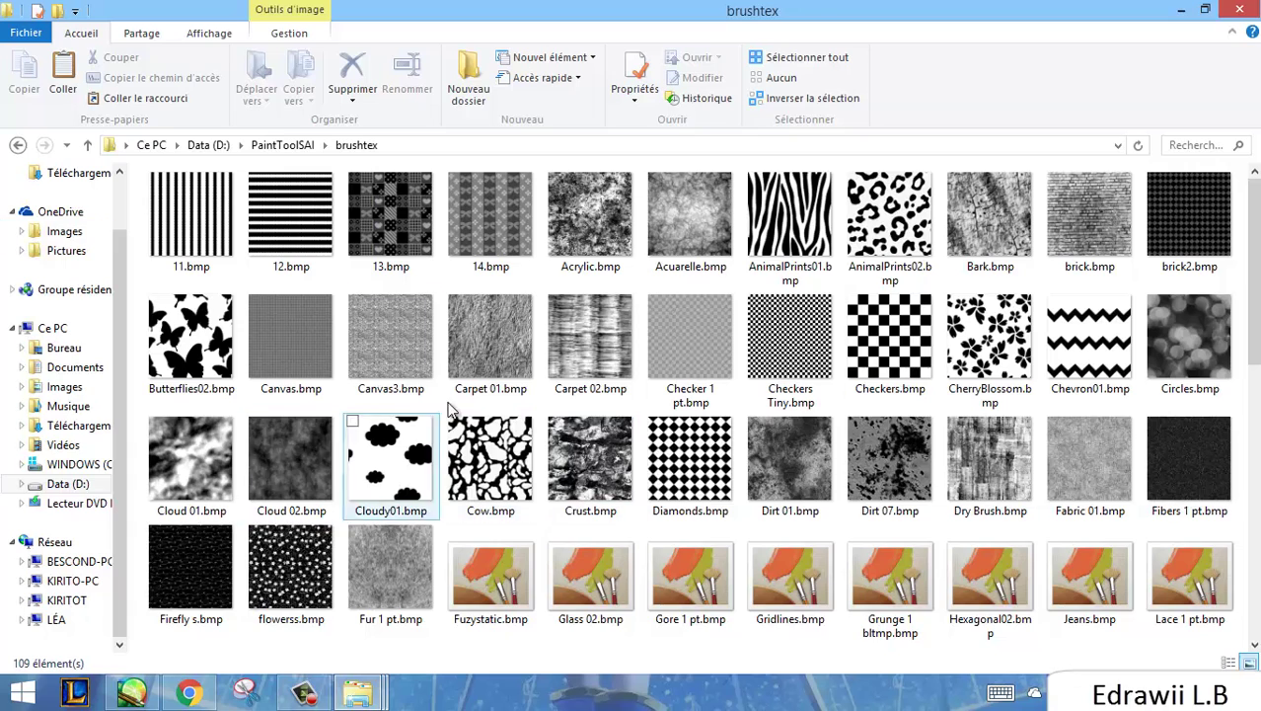
{"action": "left_click", "coordinate": [18, 145]}
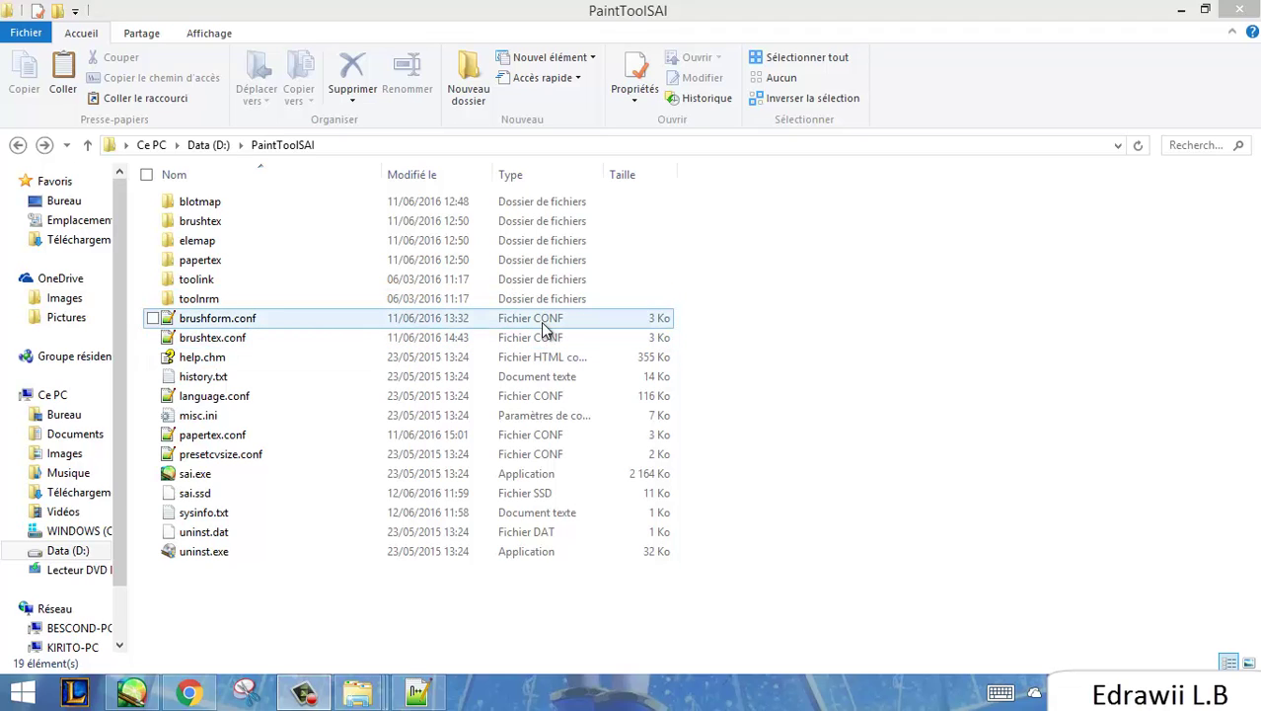
{"action": "mouse_move", "coordinate": [357, 693]}
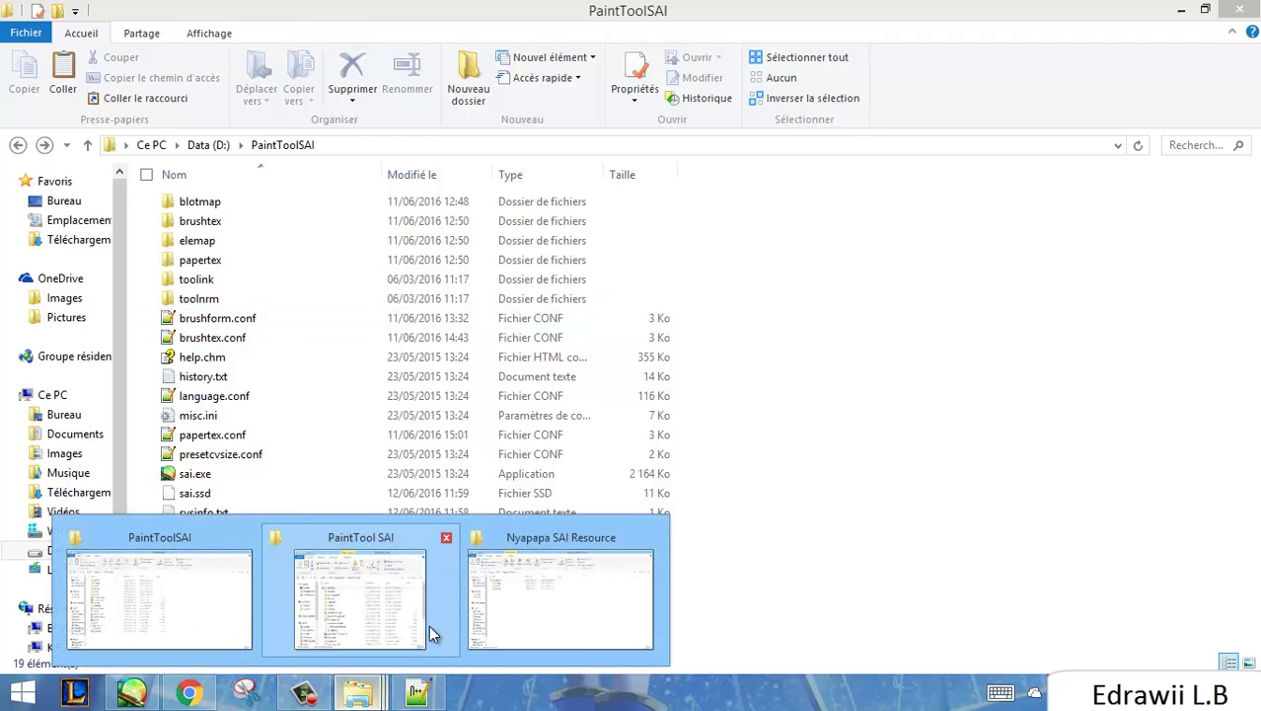
{"action": "mouse_move", "coordinate": [428, 624]}
{"action": "mouse_move", "coordinate": [178, 569]}
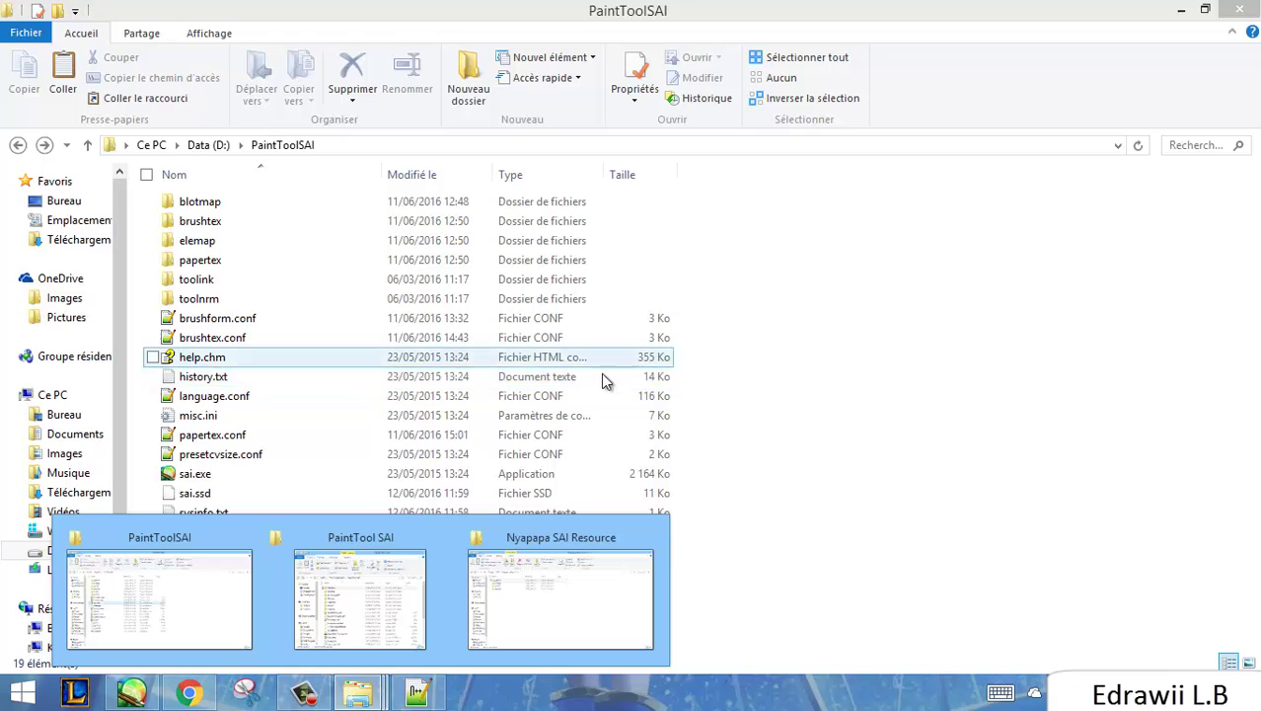
{"action": "left_click", "coordinate": [811, 372]}
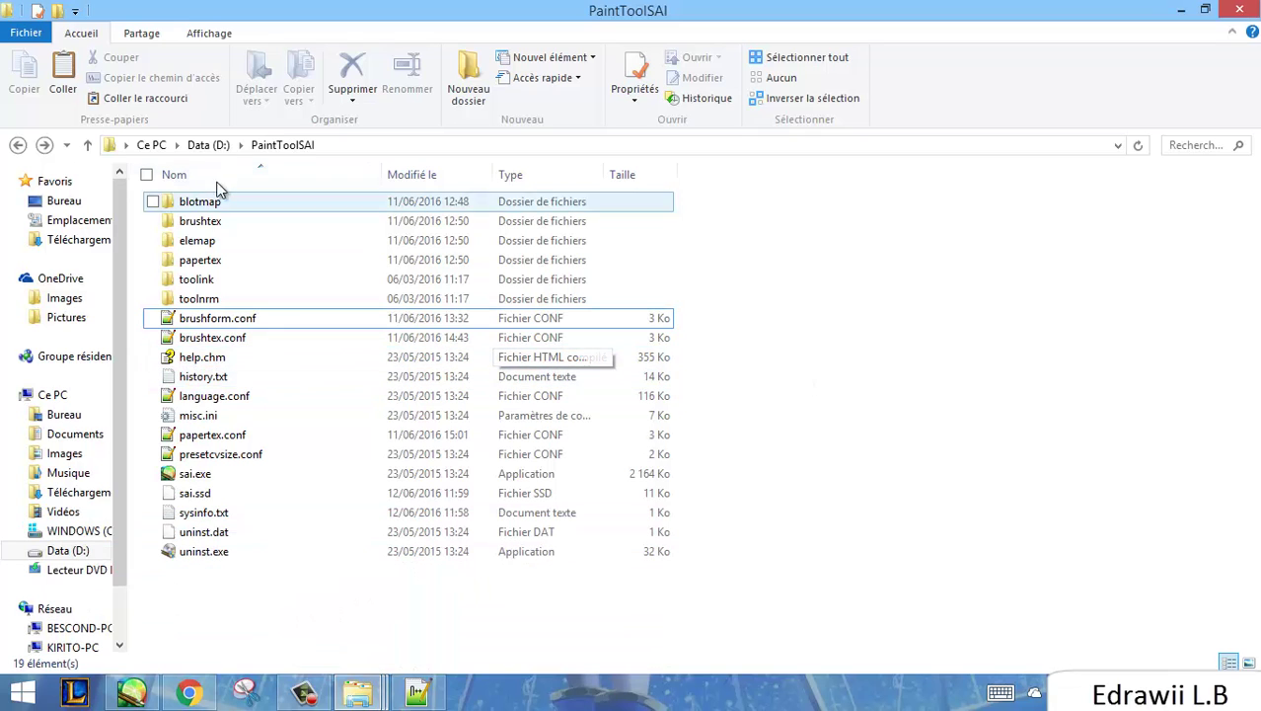
Open brushform.conf from the PaintToolSAI folder on drive D in Notepad++ and reposition the editor so the whole window is visible
{"action": "left_click", "coordinate": [209, 223]}
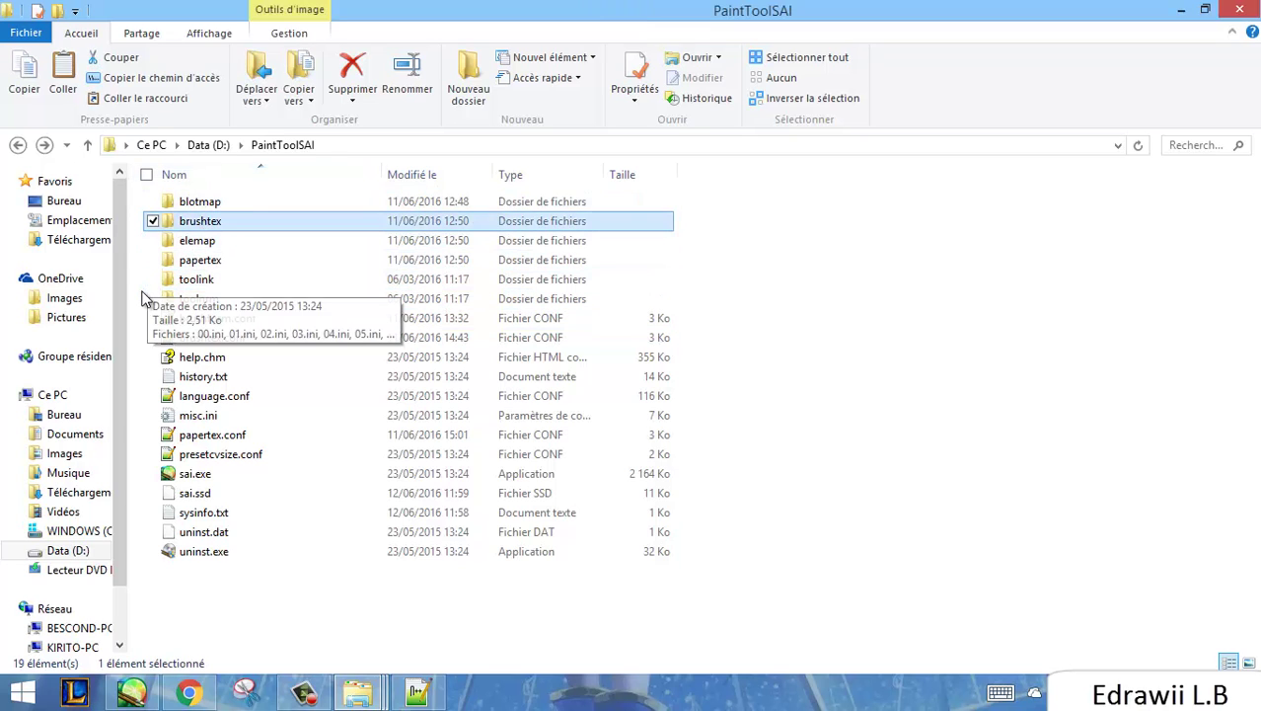
{"action": "left_click", "coordinate": [242, 322]}
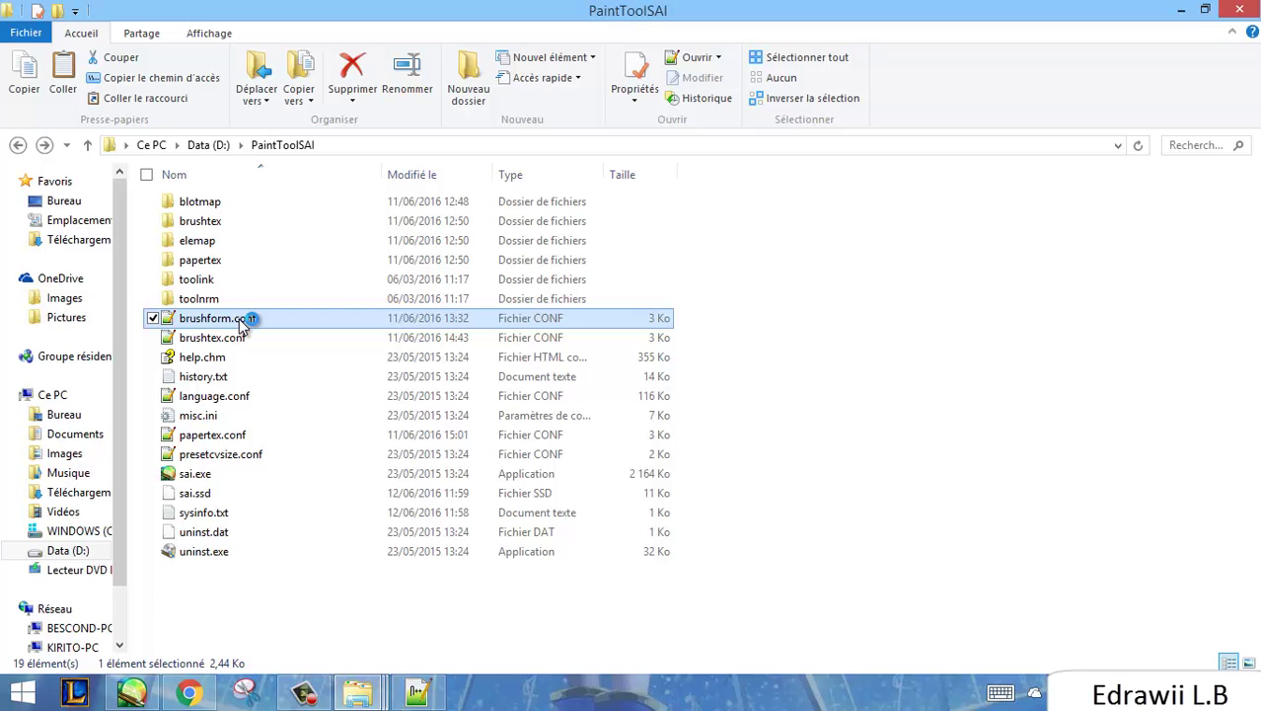
{"action": "double_click", "coordinate": [296, 318]}
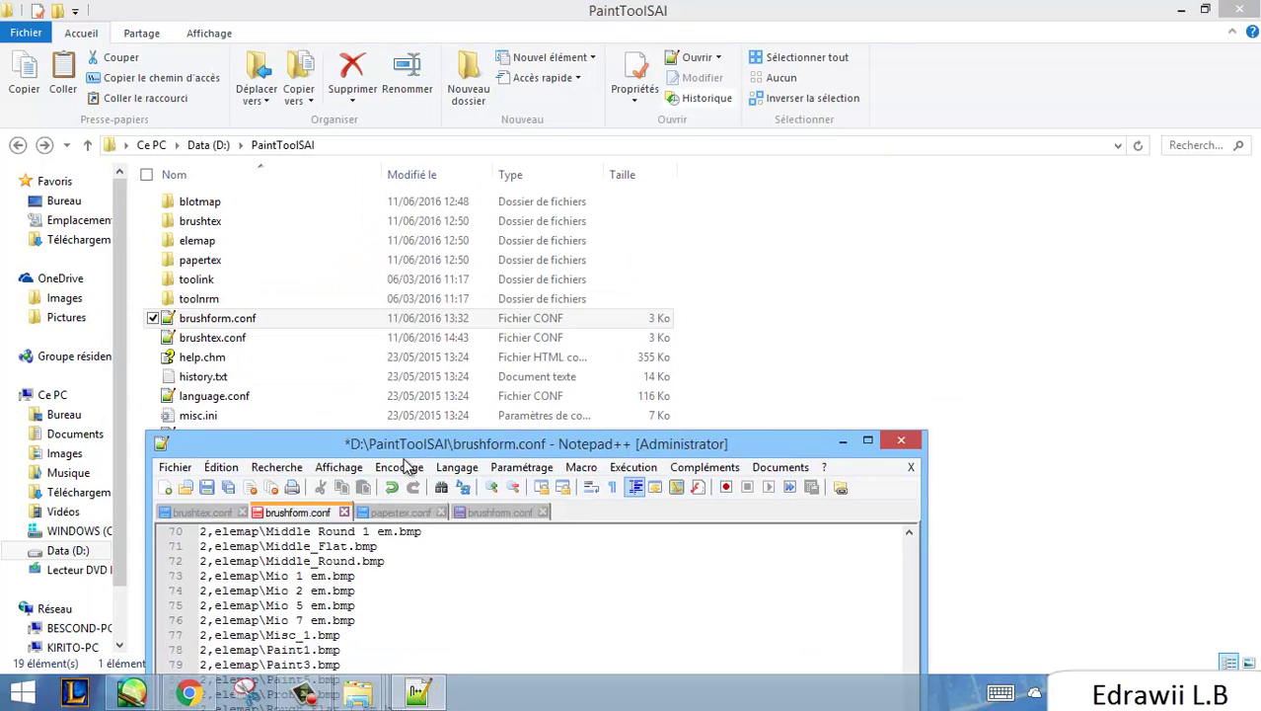
{"action": "mouse_move", "coordinate": [404, 444]}
{"action": "left_mouse_down"}
{"action": "mouse_move", "coordinate": [425, 187]}
{"action": "mouse_move", "coordinate": [451, 135]}
{"action": "left_mouse_up"}
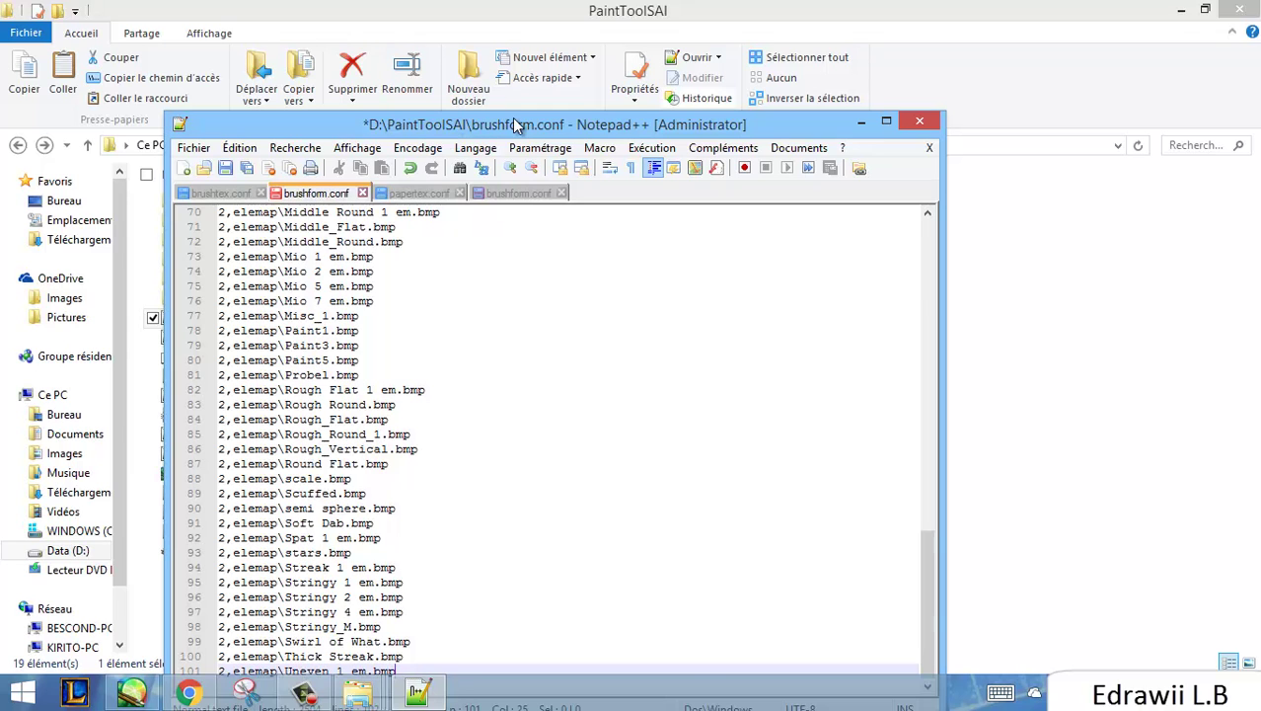
{"action": "left_click_drag", "start_coordinate": [521, 131], "coordinate": [569, 41]}
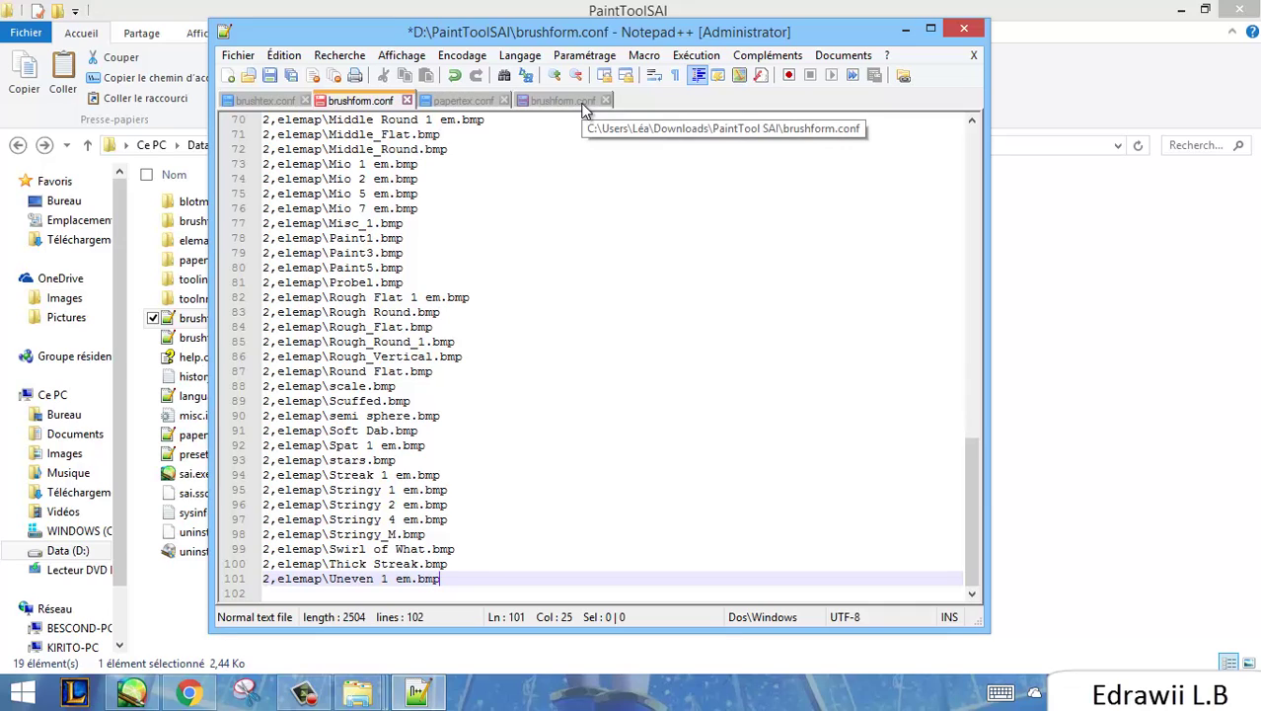
Copy all the lines of brushform.conf, move the editor window aside and clear the text selection
{"action": "left_click_drag", "start_coordinate": [444, 580], "coordinate": [192, 82]}
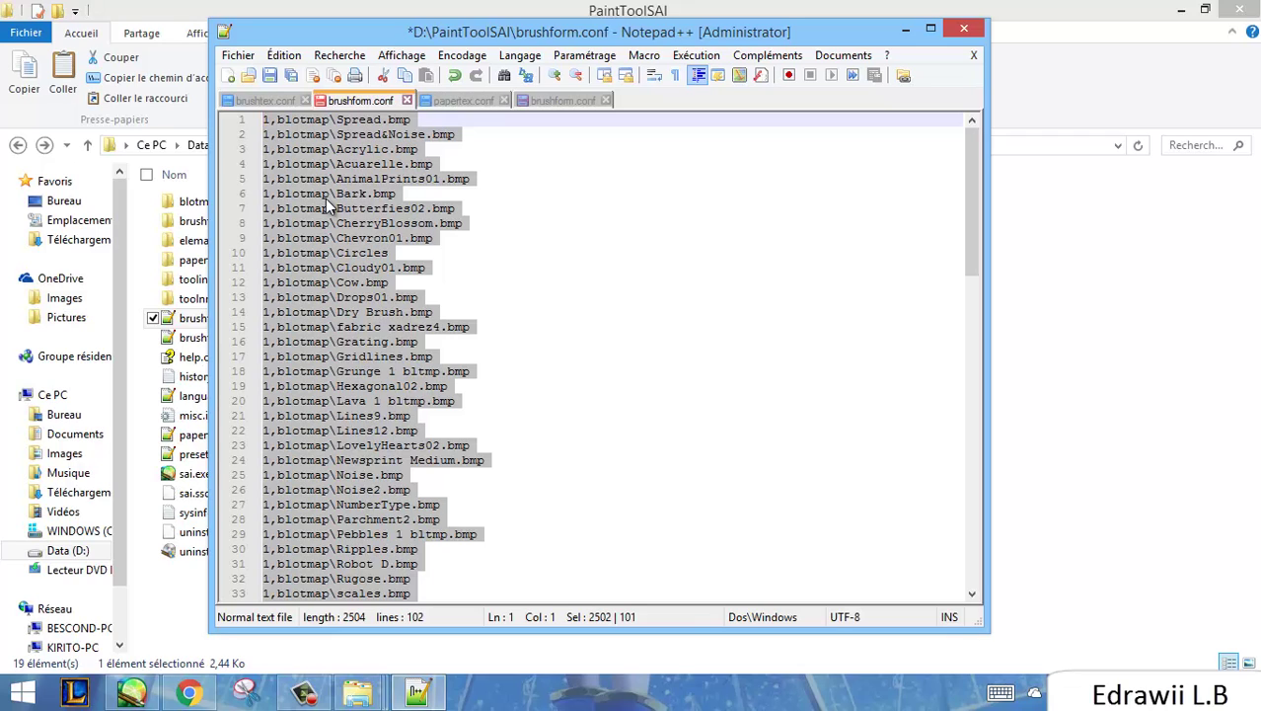
{"action": "right_click", "coordinate": [336, 252]}
{"action": "left_click", "coordinate": [410, 287]}
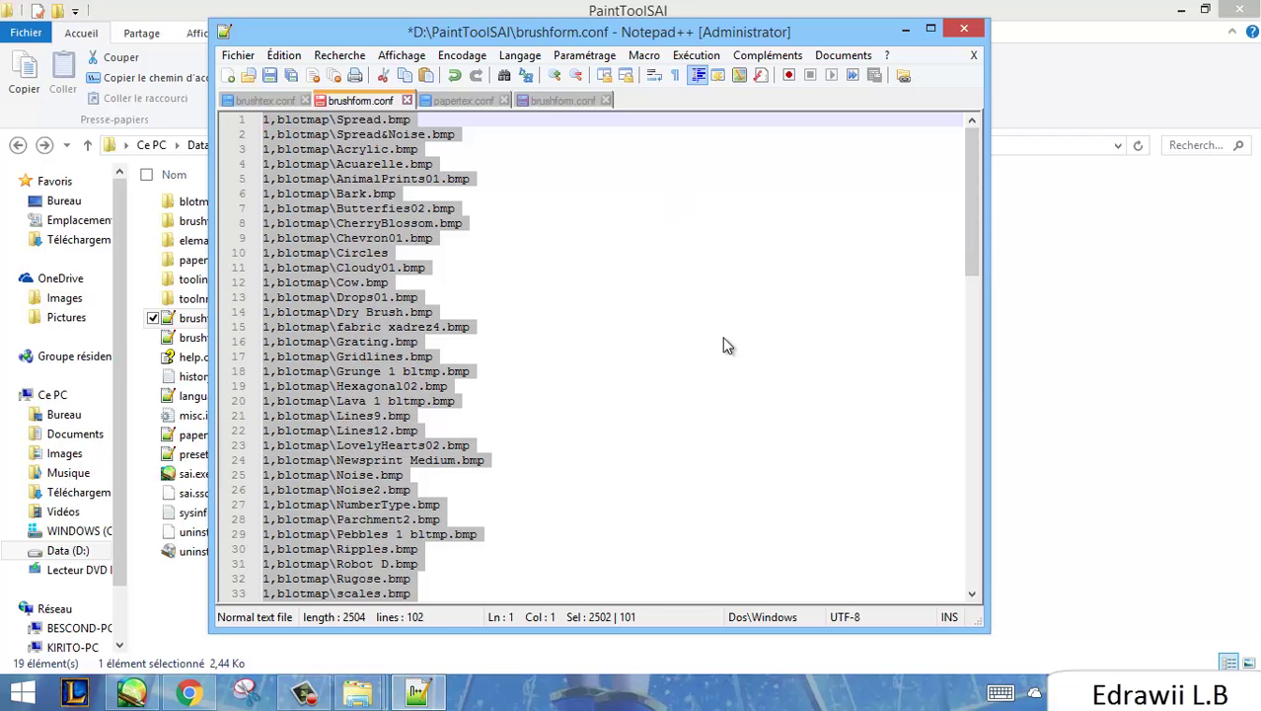
{"action": "left_click_drag", "start_coordinate": [631, 32], "coordinate": [689, 26]}
{"action": "left_click_drag", "start_coordinate": [665, 144], "coordinate": [679, 44]}
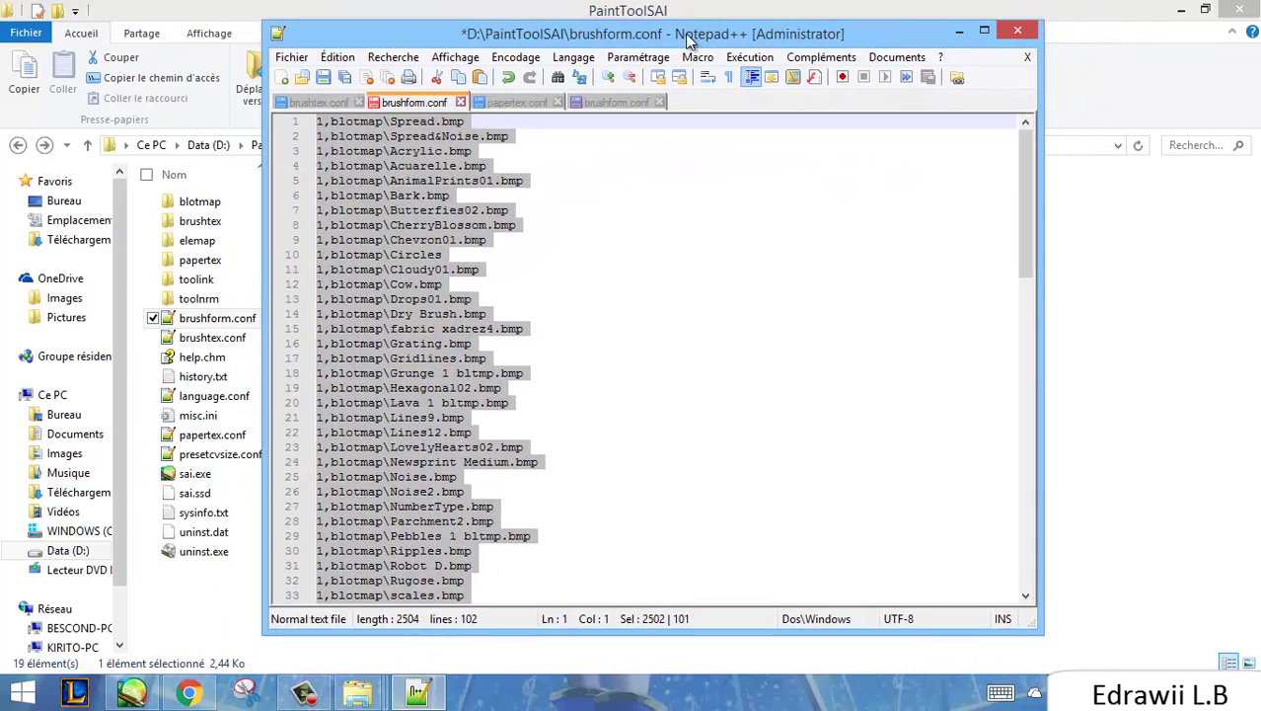
{"action": "left_click", "coordinate": [602, 363]}
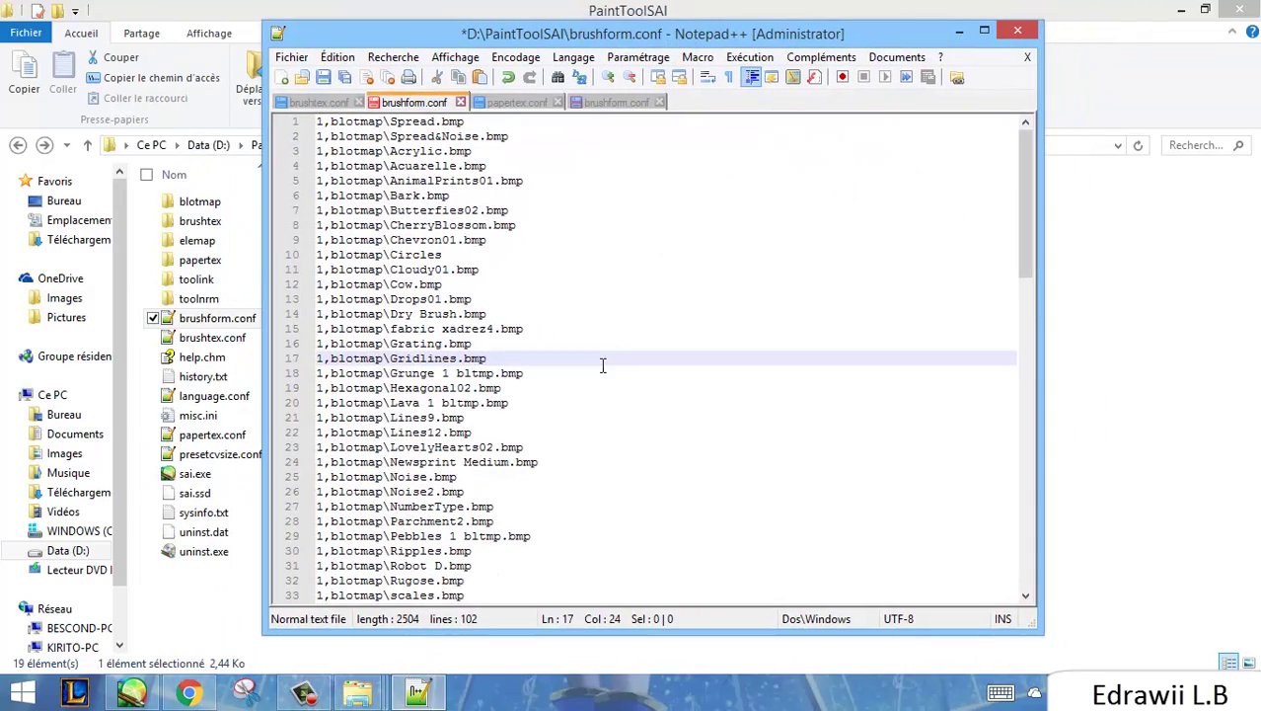
Examine the blotmap and elemap bitmap entries listed throughout brushform.conf
{"action": "scroll", "coordinate": [602, 365], "scroll_direction": "down", "scroll_amount": 9}
{"action": "scroll", "coordinate": [602, 365], "scroll_direction": "down", "scroll_amount": 7}
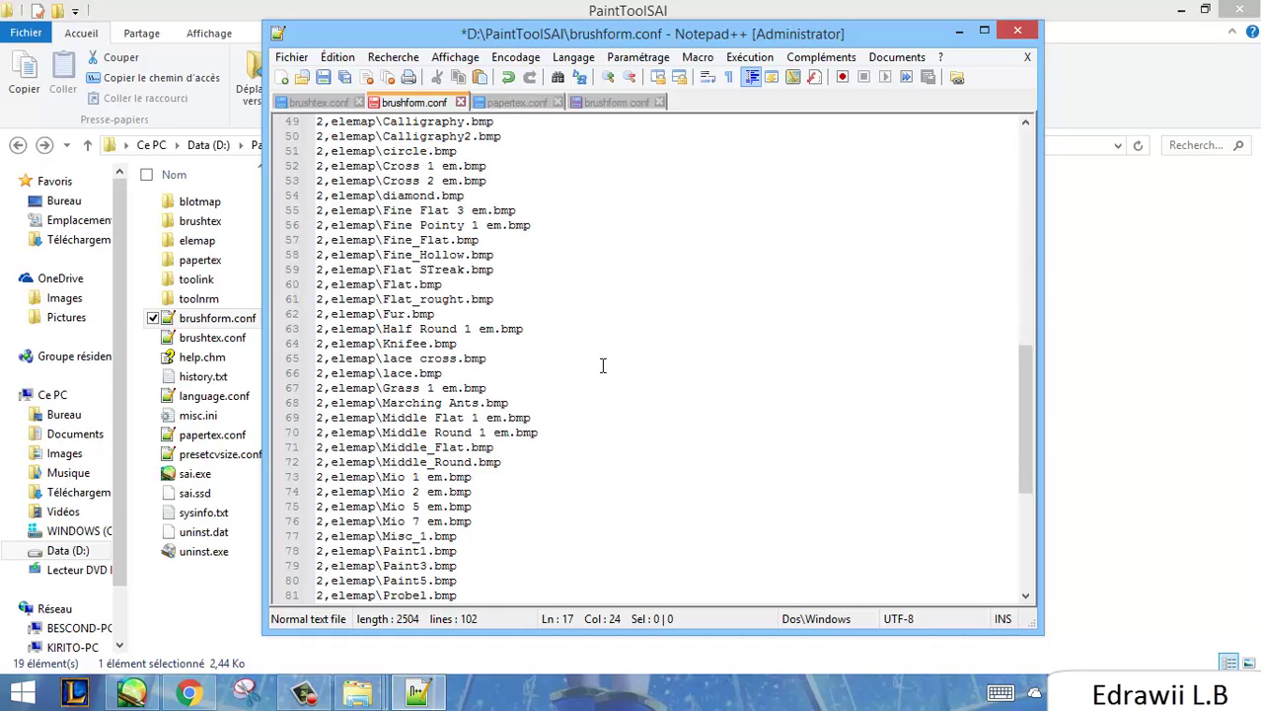
{"action": "left_click_drag", "start_coordinate": [1026, 371], "coordinate": [1026, 364]}
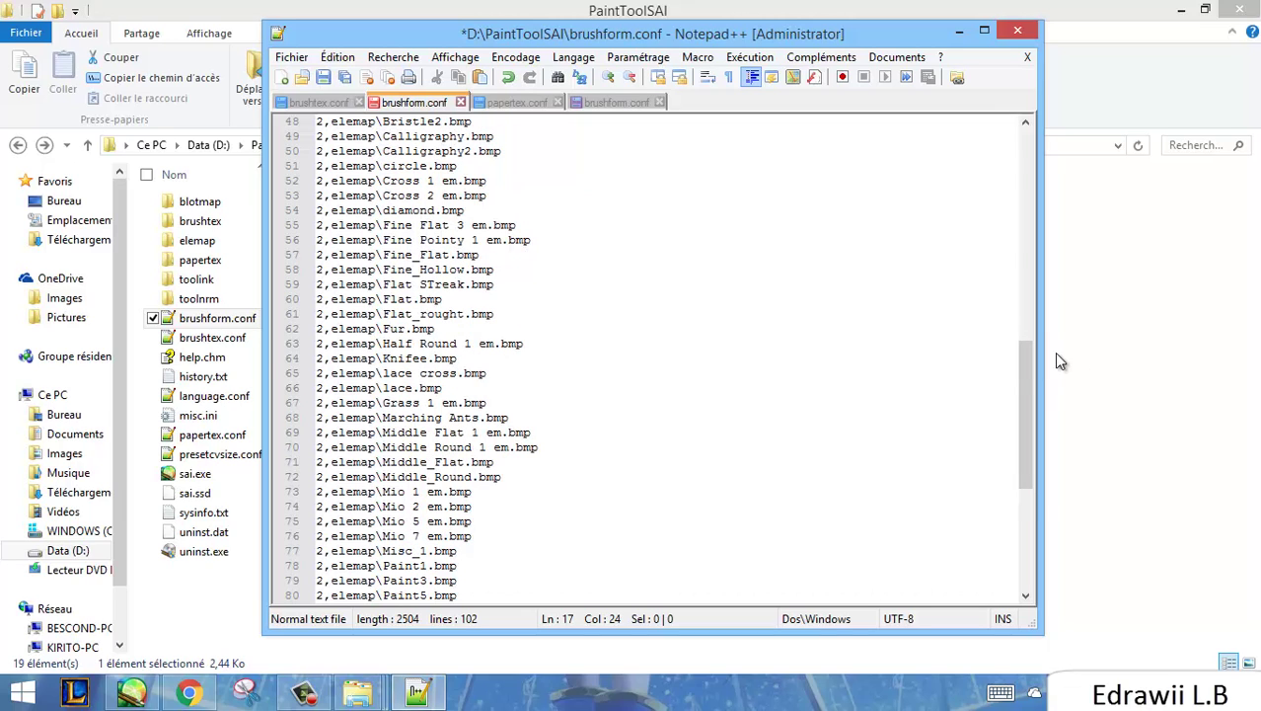
{"action": "left_click_drag", "start_coordinate": [1030, 386], "coordinate": [1027, 125]}
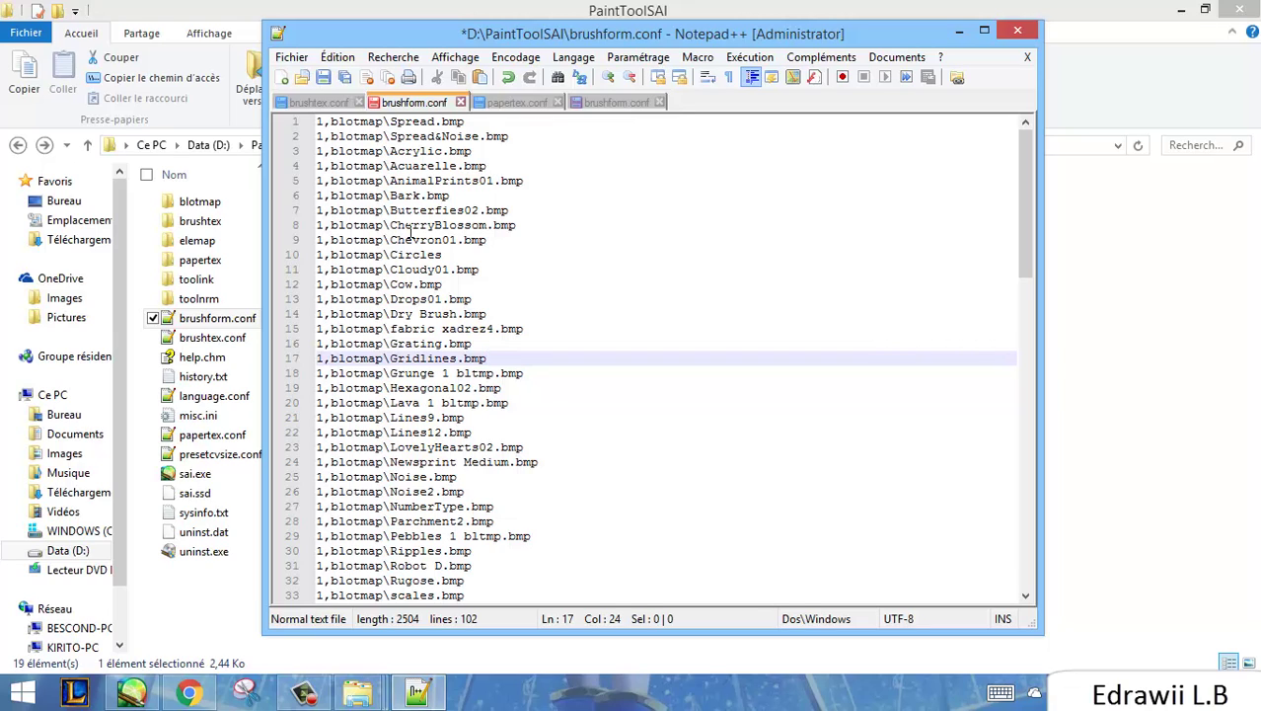
{"action": "left_click", "coordinate": [427, 210]}
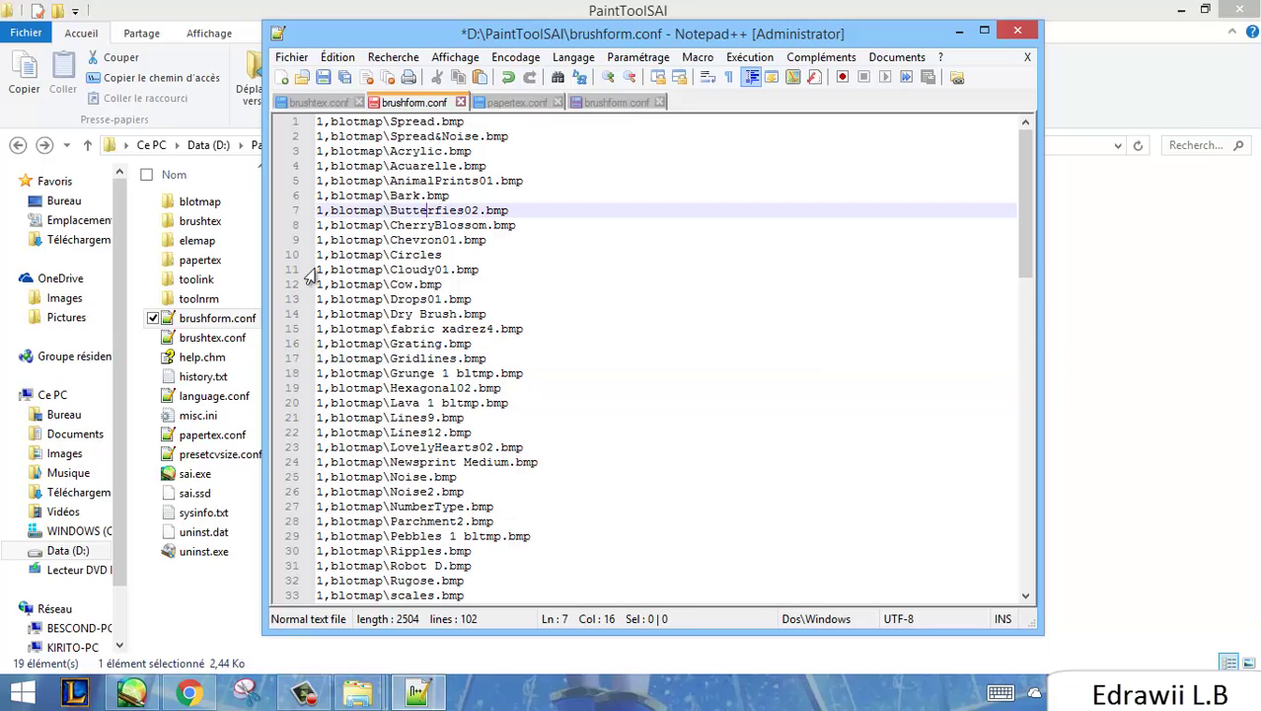
{"action": "left_click_drag", "start_coordinate": [498, 47], "coordinate": [485, 52]}
{"action": "left_click", "coordinate": [371, 199]}
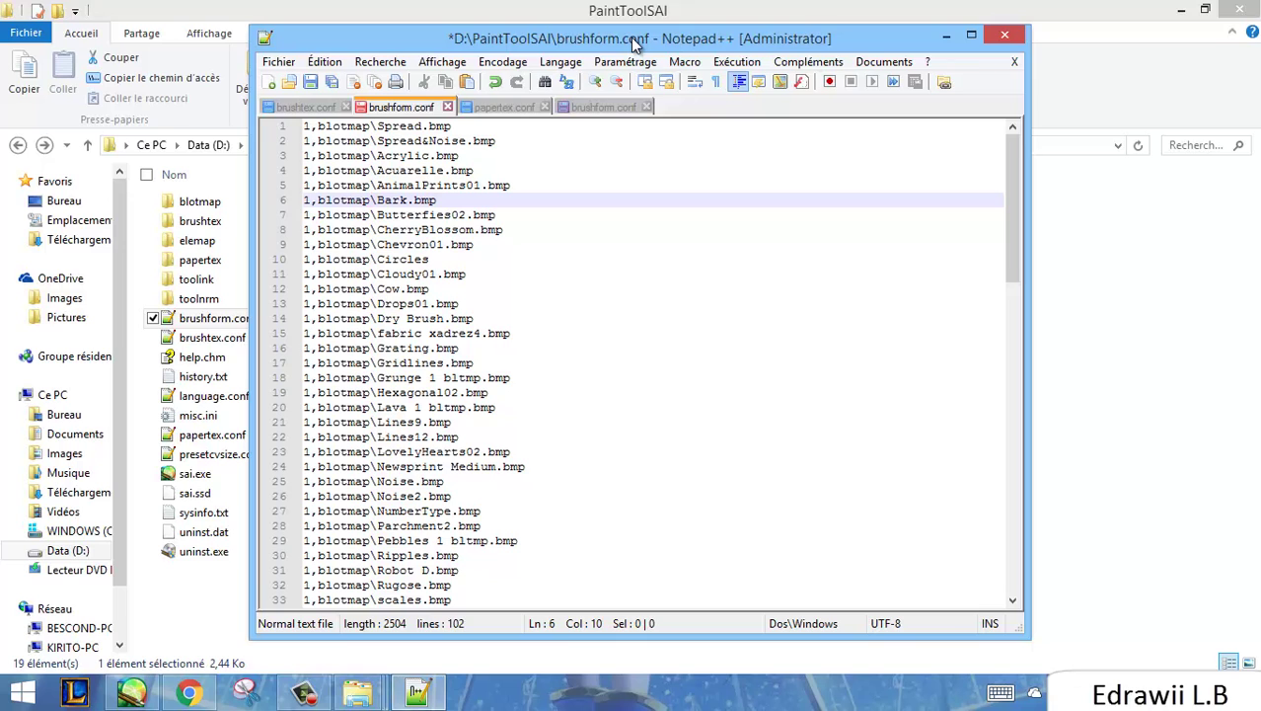
{"action": "left_click_drag", "start_coordinate": [636, 44], "coordinate": [635, 34]}
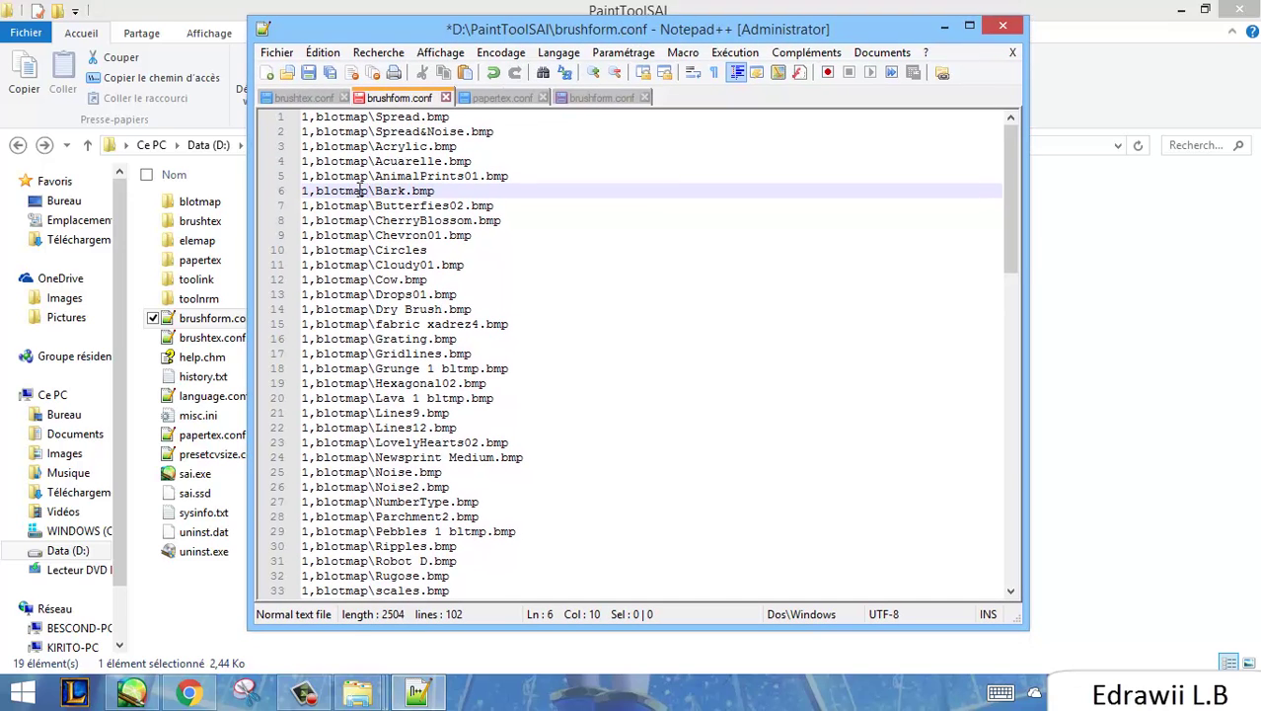
{"action": "scroll", "coordinate": [365, 246], "scroll_direction": "down", "scroll_amount": 6}
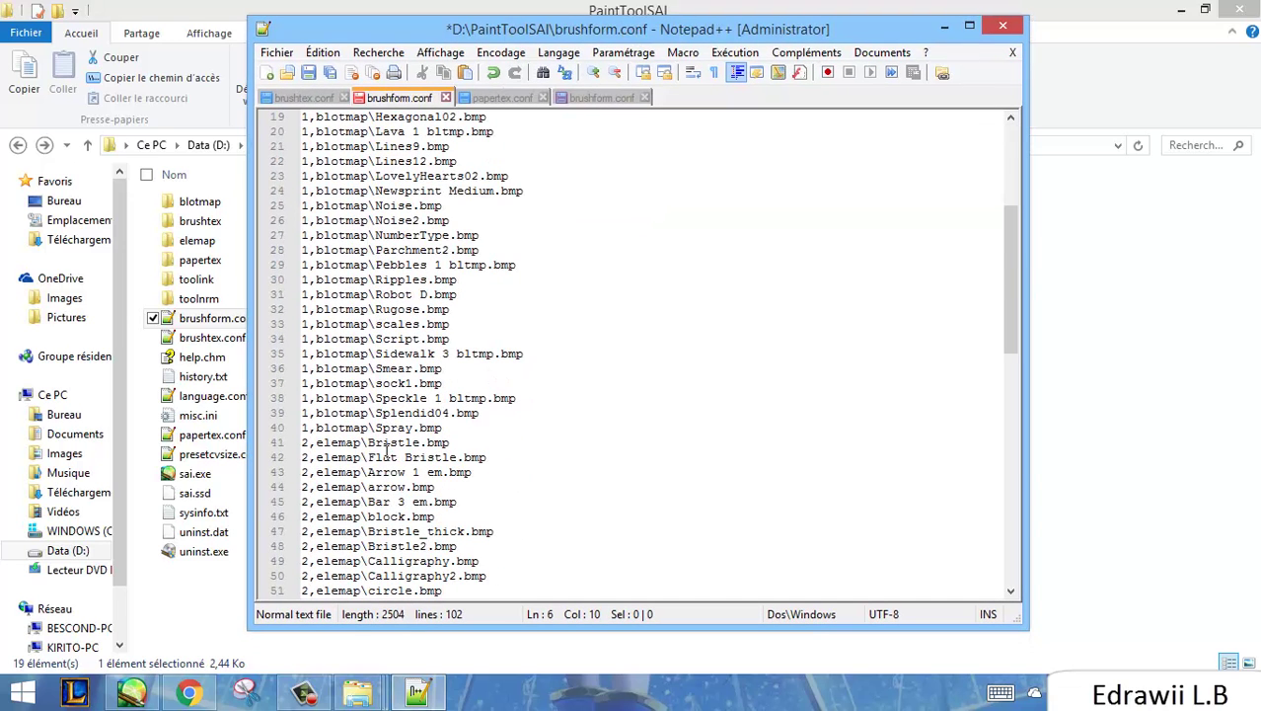
Open the blotmap folder of Nyapapa SAI Resource in File Explorer and select all its bitmap files
{"action": "left_click", "coordinate": [357, 692]}
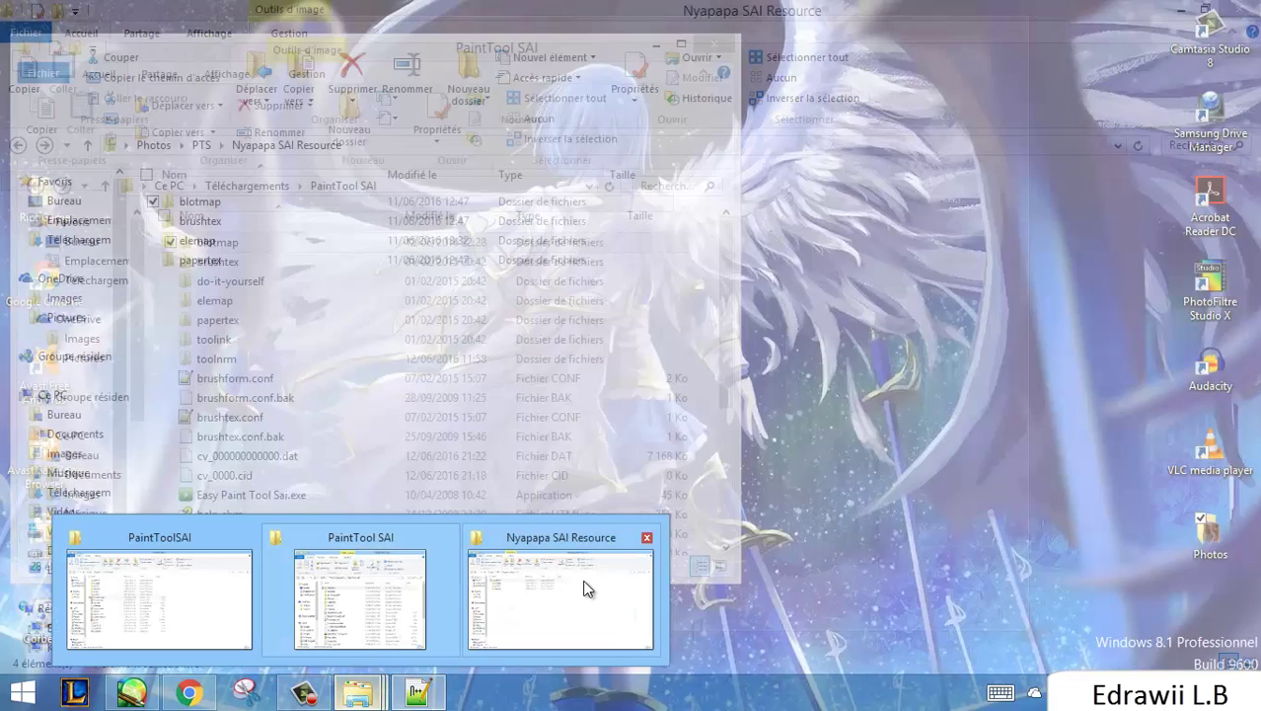
{"action": "left_click", "coordinate": [584, 589]}
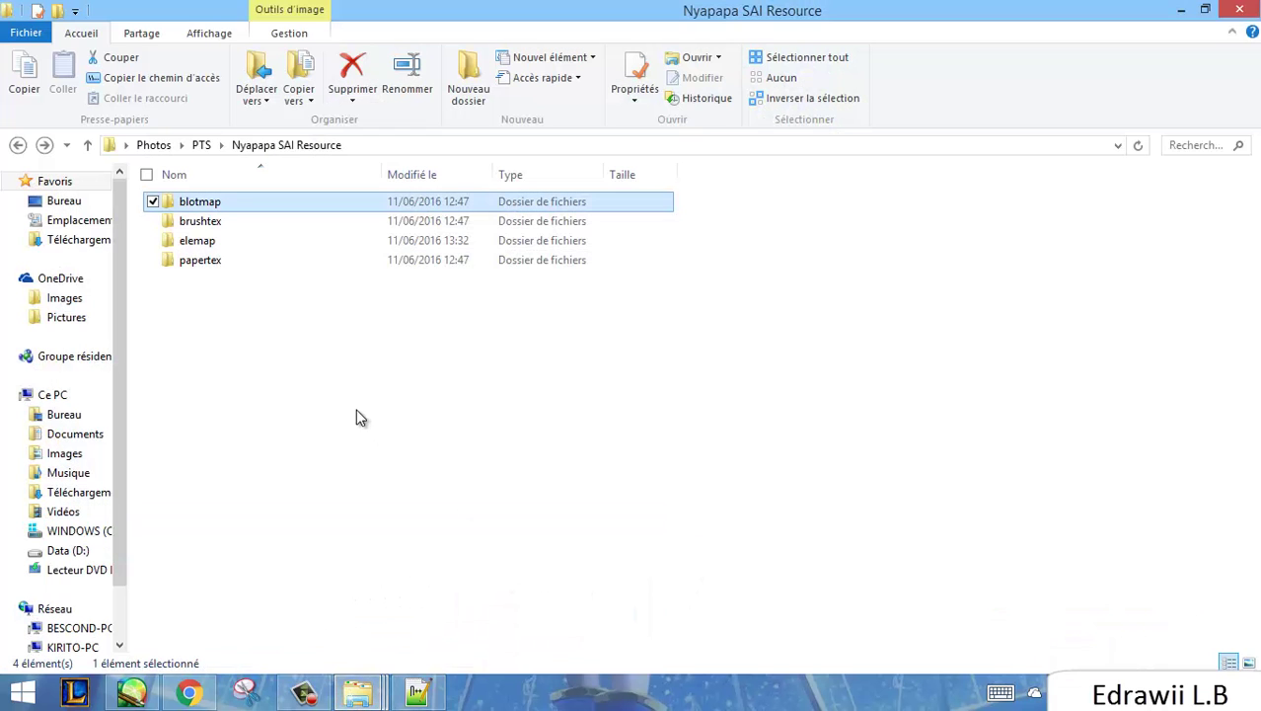
{"action": "left_click", "coordinate": [213, 240]}
{"action": "left_click", "coordinate": [221, 205]}
{"action": "left_click", "coordinate": [211, 243]}
{"action": "double_click", "coordinate": [211, 203]}
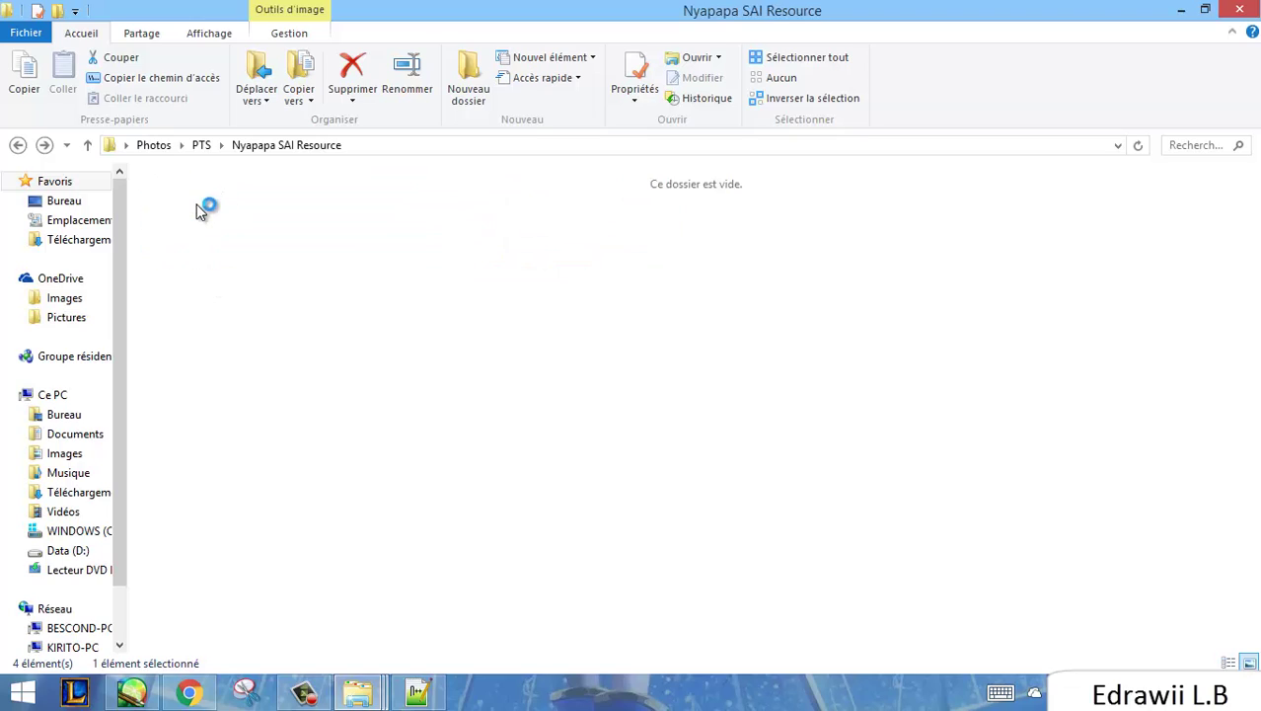
{"action": "left_click_drag", "start_coordinate": [170, 249], "coordinate": [1196, 669]}
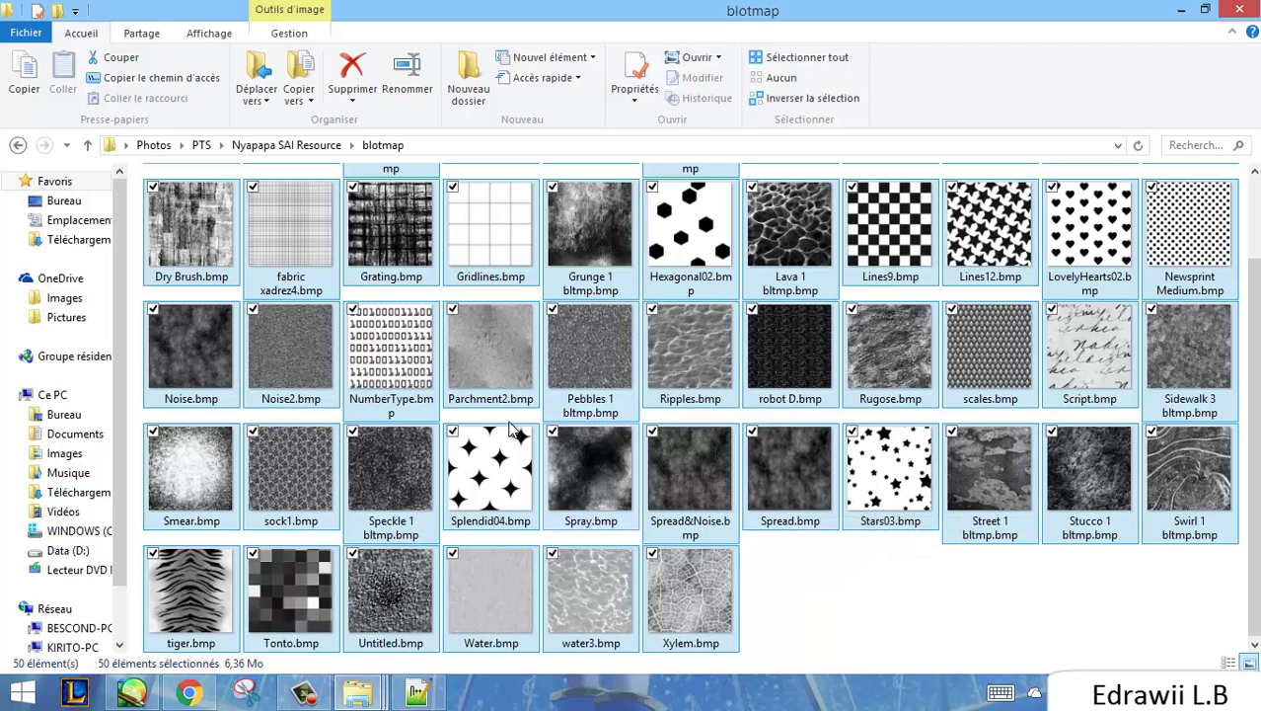
Switch to brushform.conf in Notepad++ and highlight the "1,blotmap\" prefix on the Script.bmp line
{"action": "left_click", "coordinate": [417, 692]}
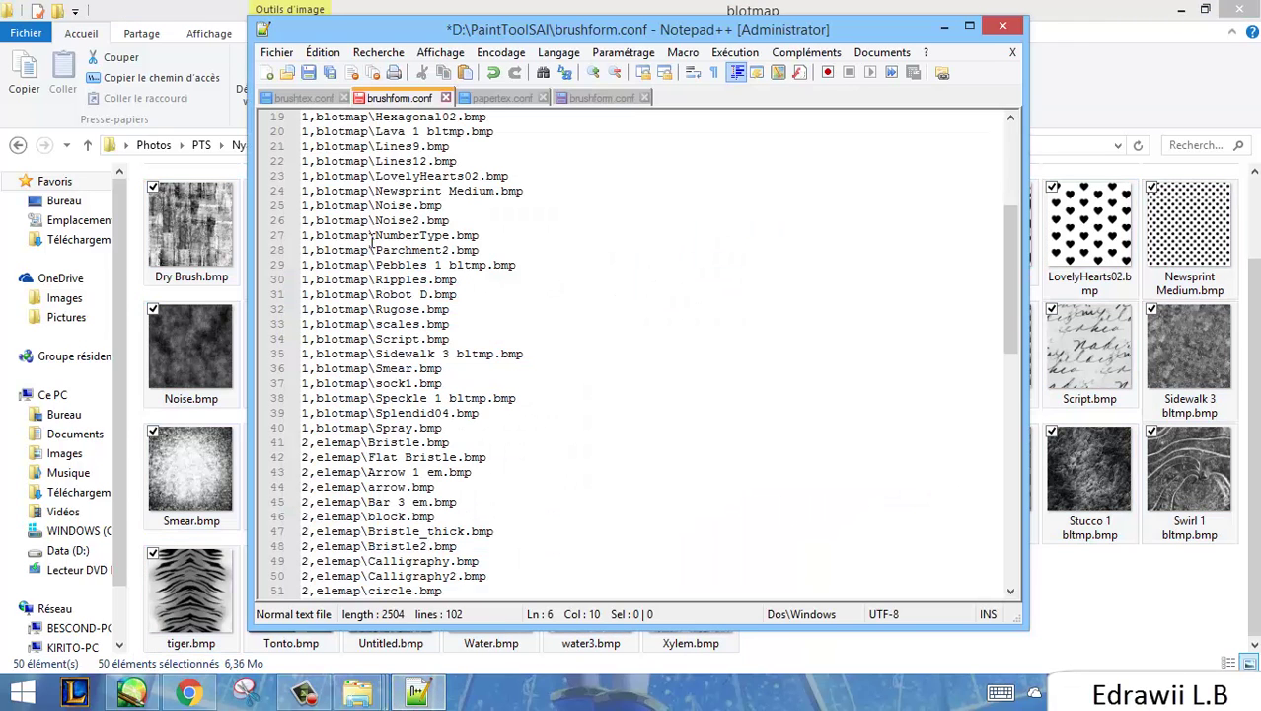
{"action": "left_click", "coordinate": [373, 338]}
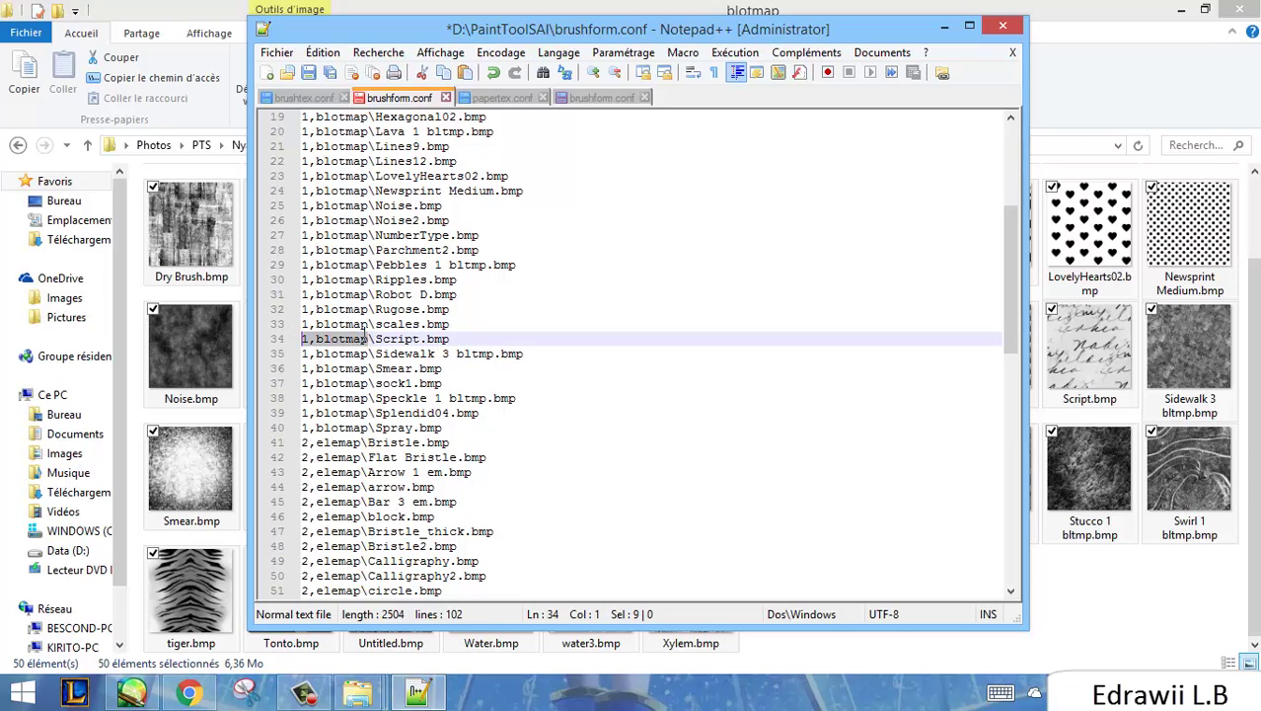
{"action": "left_click_drag", "start_coordinate": [376, 339], "coordinate": [302, 339]}
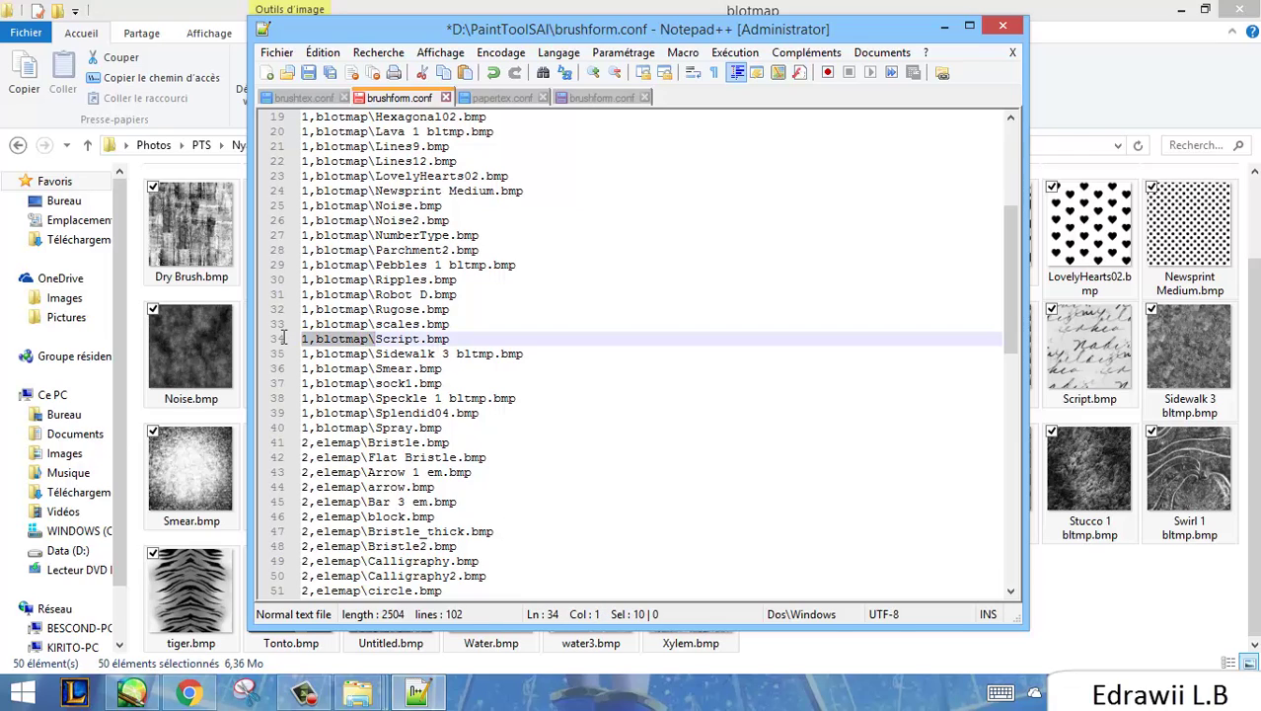
Highlight the name Script in the Script.bmp entry, look at the matching bitmap files in the blotmap folder, and close Notepad++
{"action": "left_click", "coordinate": [383, 339]}
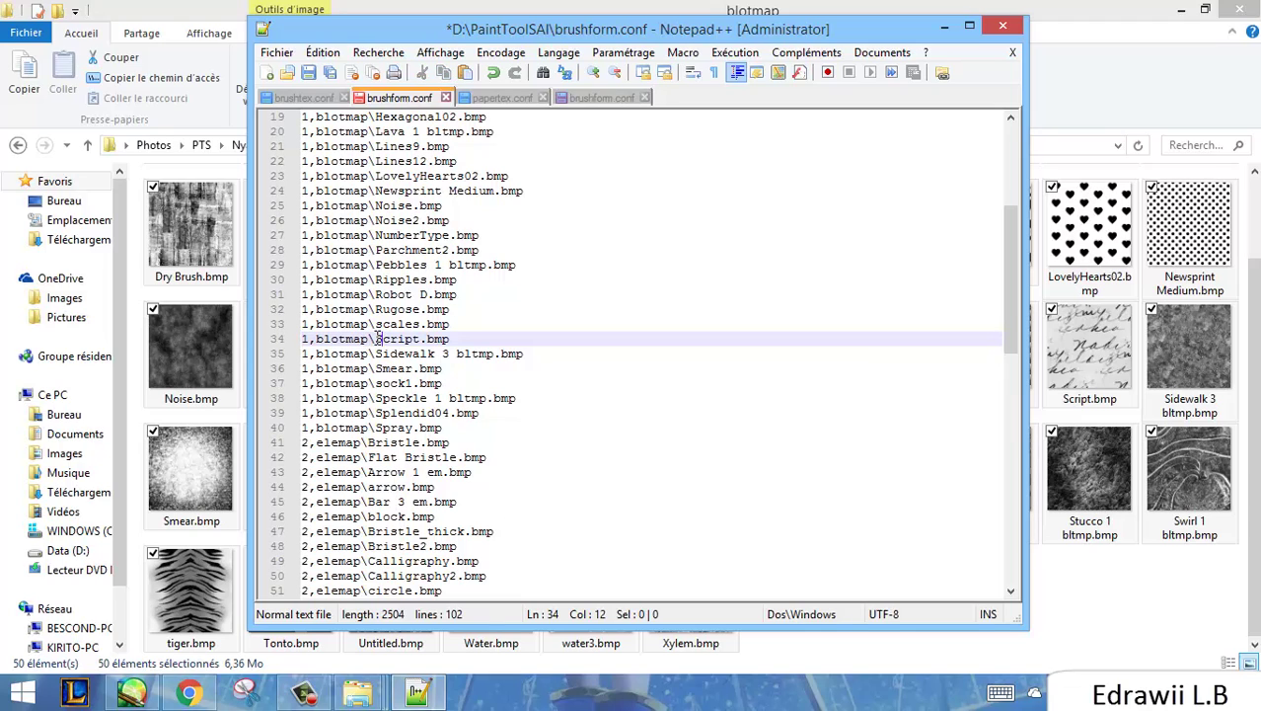
{"action": "left_click_drag", "start_coordinate": [377, 339], "coordinate": [420, 338]}
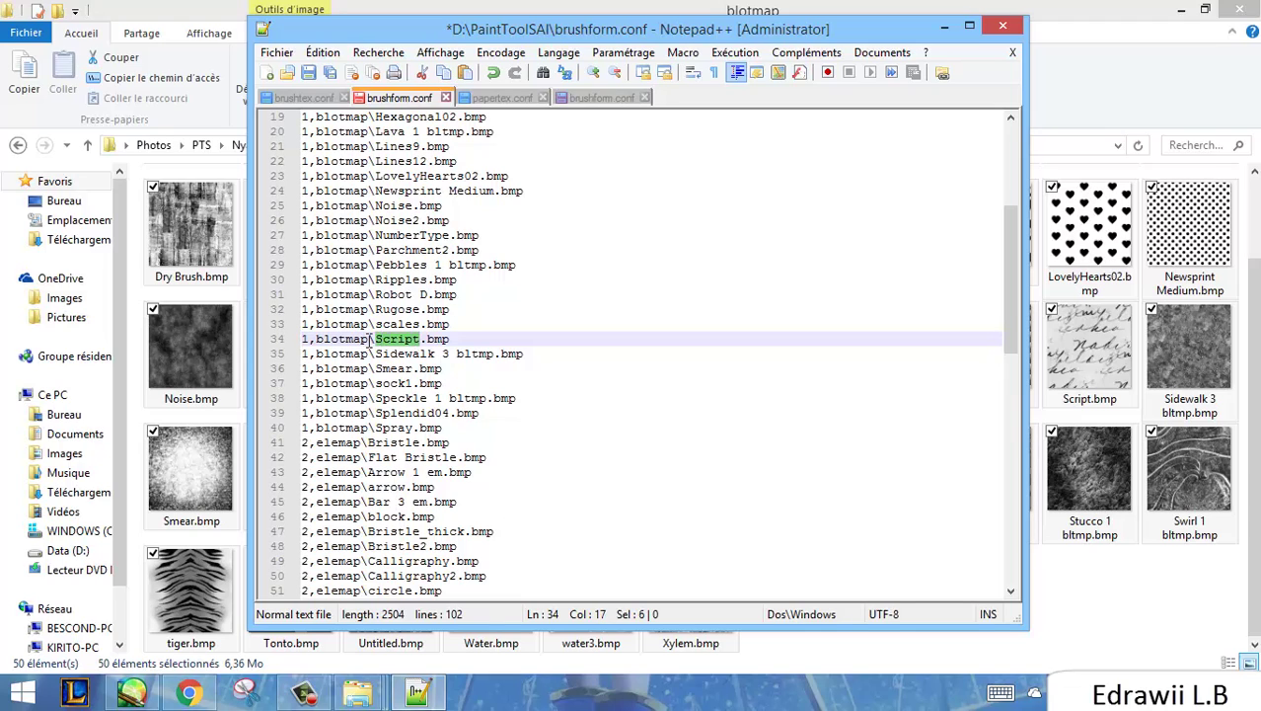
{"action": "left_click", "coordinate": [186, 377]}
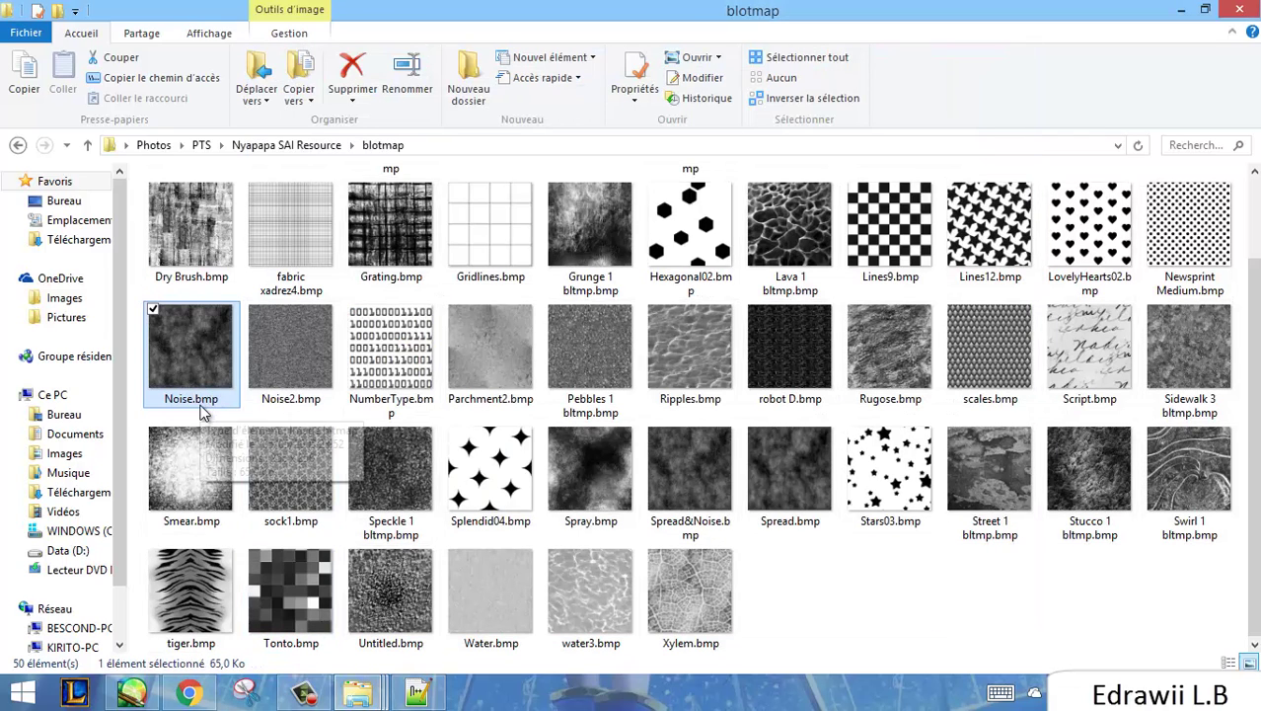
{"action": "left_click", "coordinate": [416, 692]}
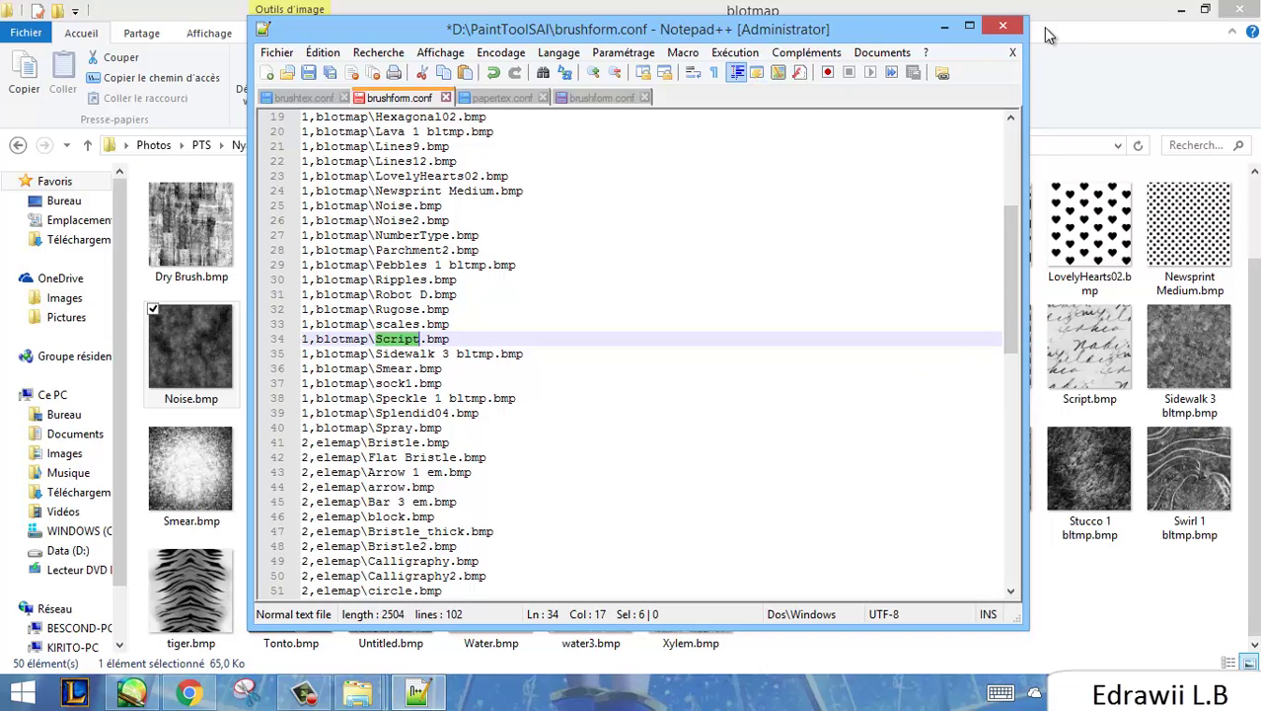
{"action": "left_click", "coordinate": [1003, 24]}
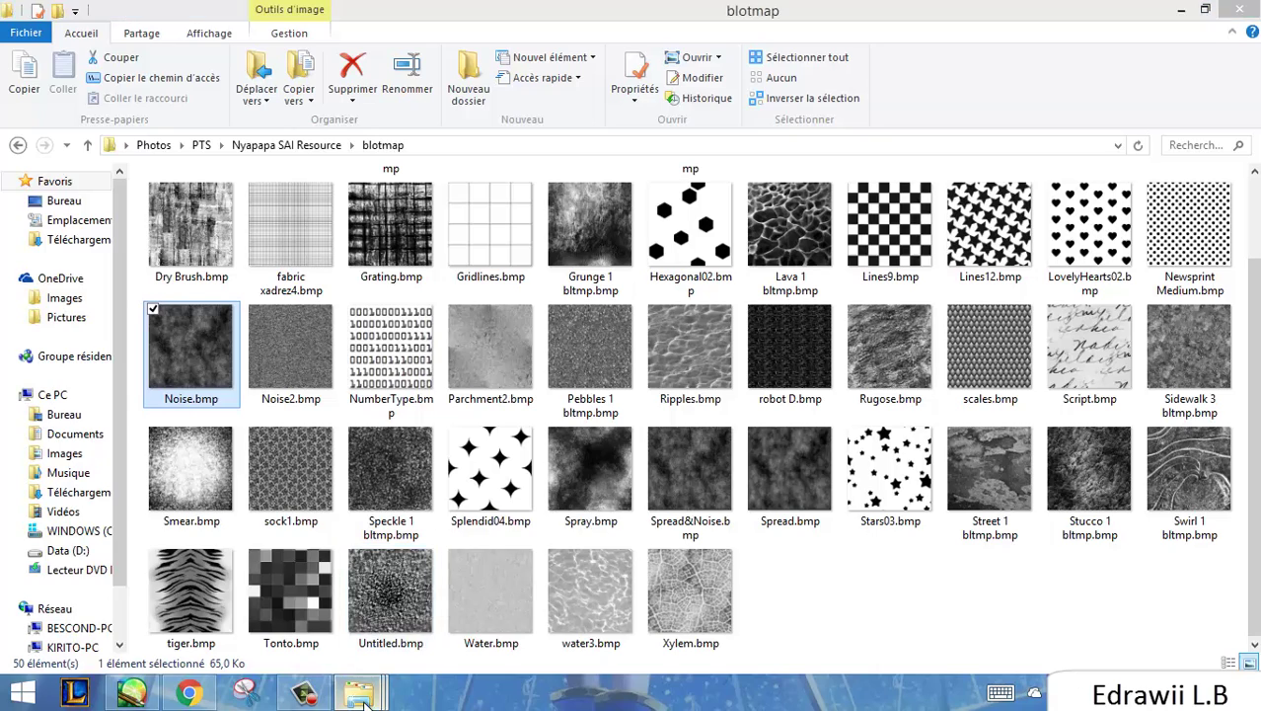
Bring up the PaintTool SAI folder from Téléchargements, select brushtex.conf and look through the folder's files
{"action": "mouse_move", "coordinate": [365, 694]}
{"action": "left_click", "coordinate": [357, 630]}
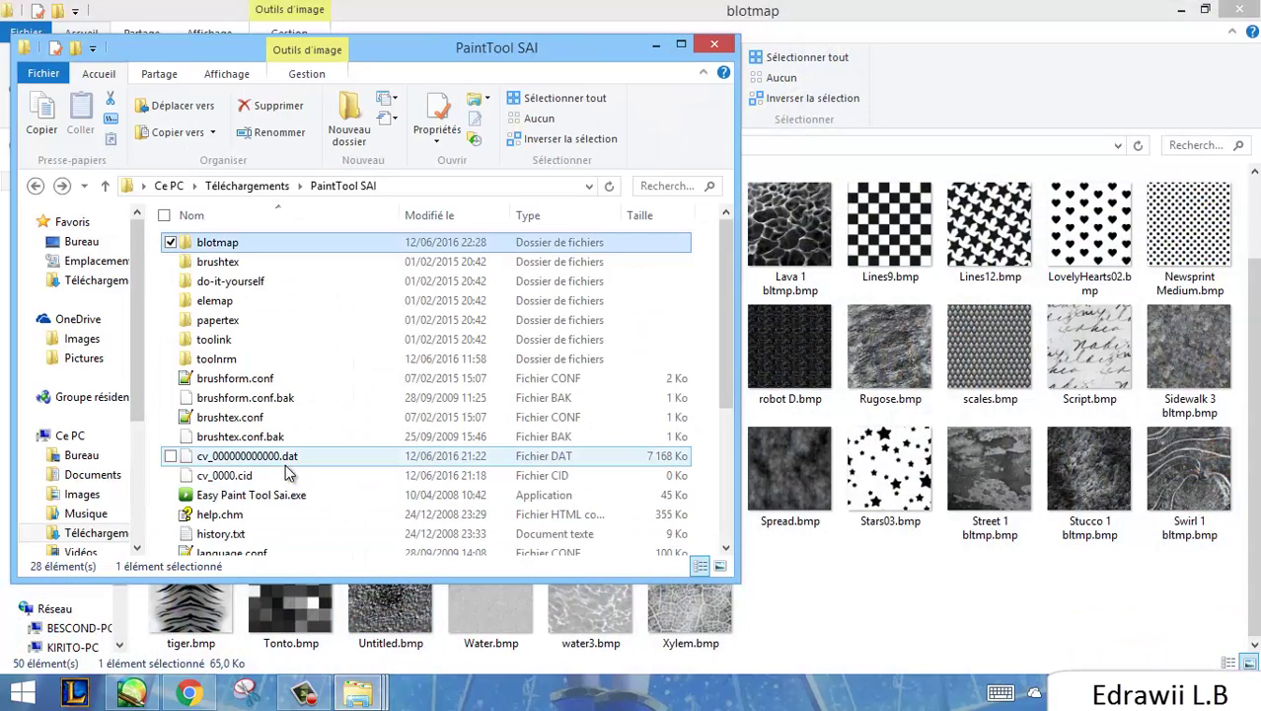
{"action": "left_click", "coordinate": [275, 422]}
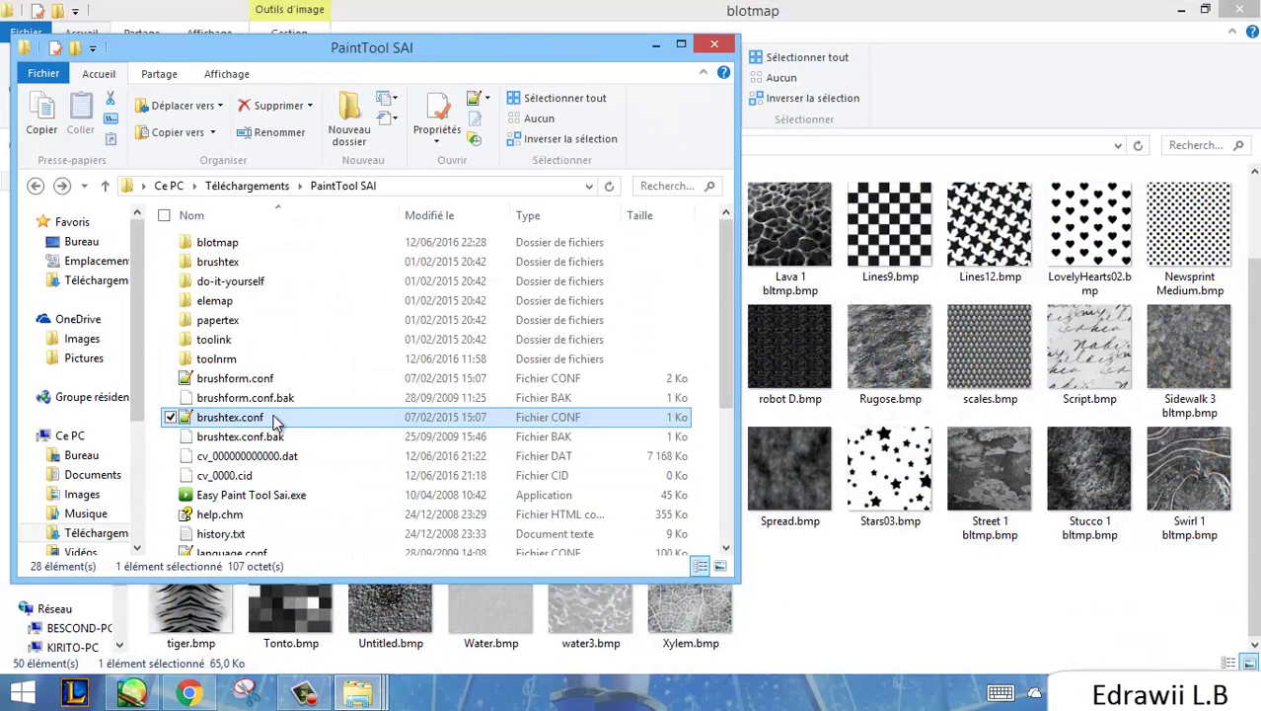
{"action": "scroll", "coordinate": [280, 442], "scroll_direction": "down", "scroll_amount": 1}
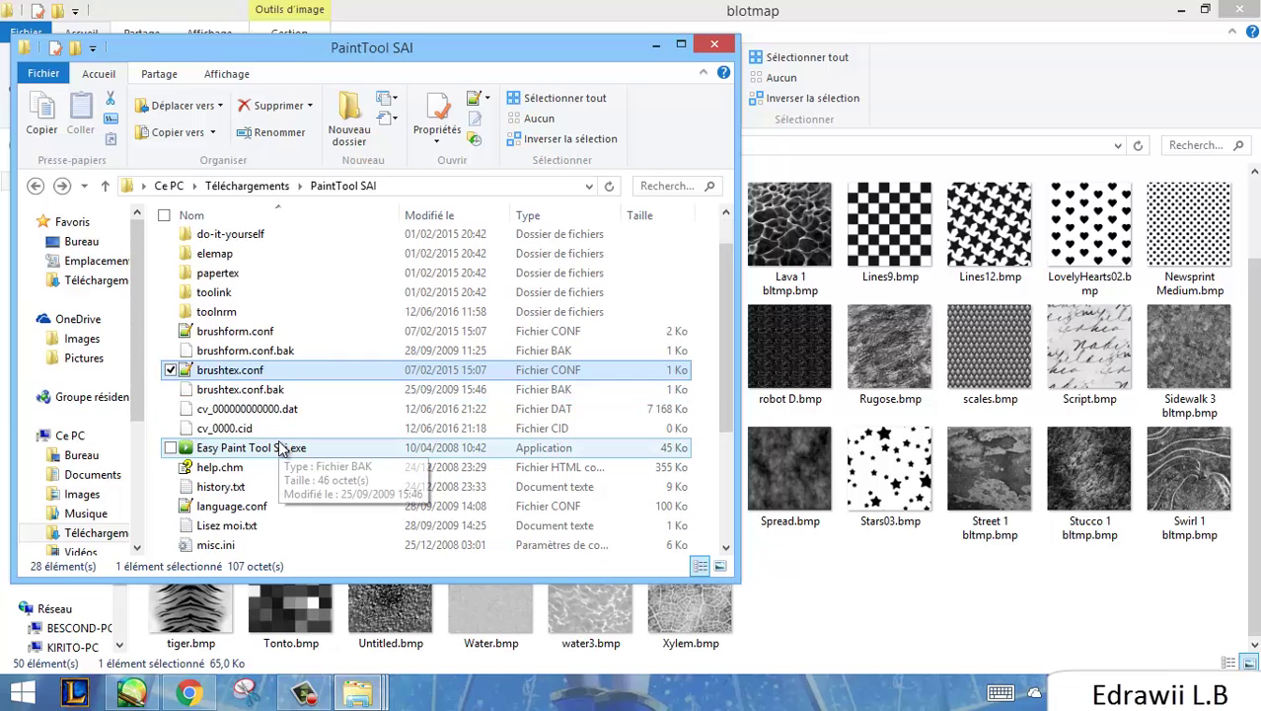
{"action": "scroll", "coordinate": [280, 449], "scroll_direction": "up", "scroll_amount": 1}
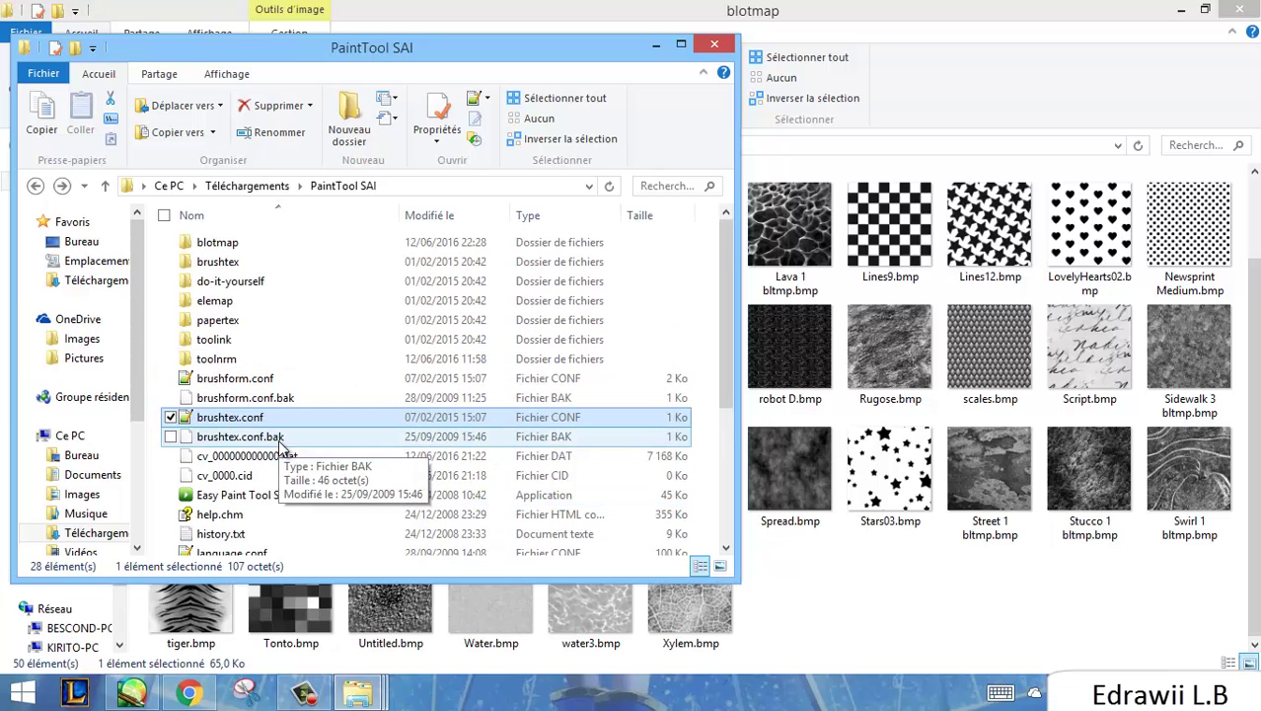
{"action": "scroll", "coordinate": [279, 442], "scroll_direction": "down", "scroll_amount": 1}
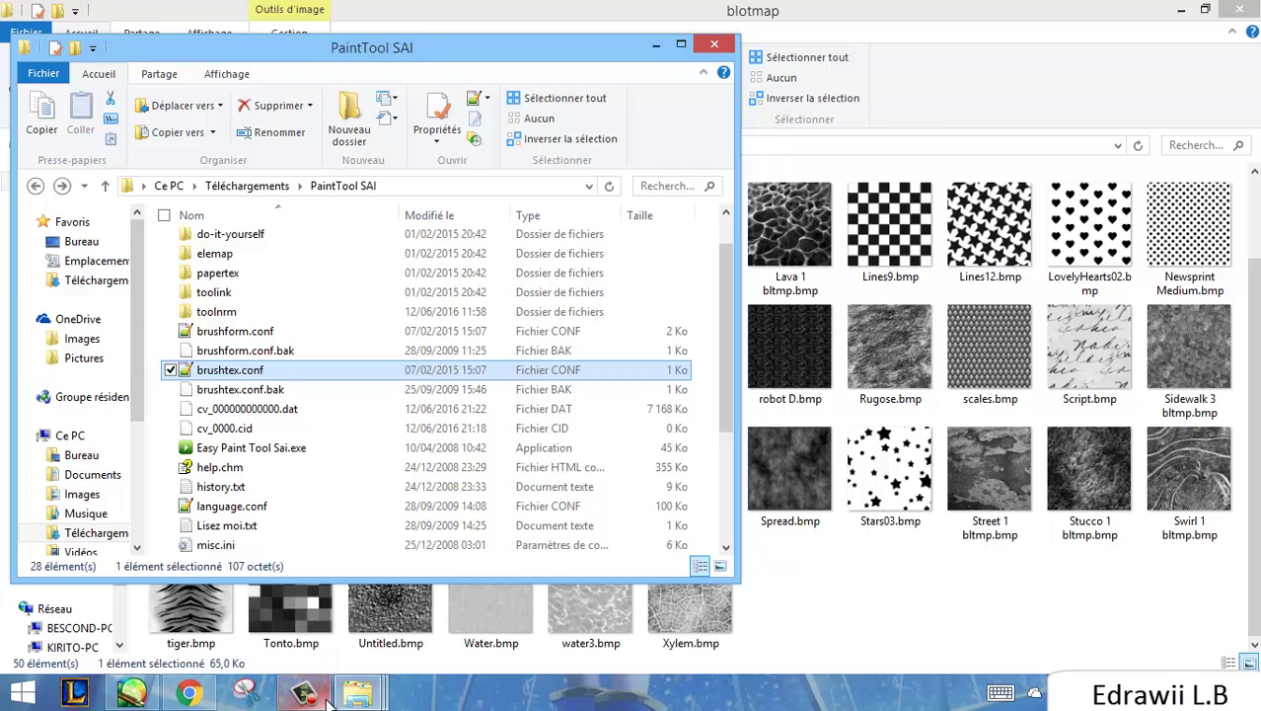
Switch to the PaintToolSAI folder on drive D: and select papertex.conf
{"action": "mouse_move", "coordinate": [355, 693]}
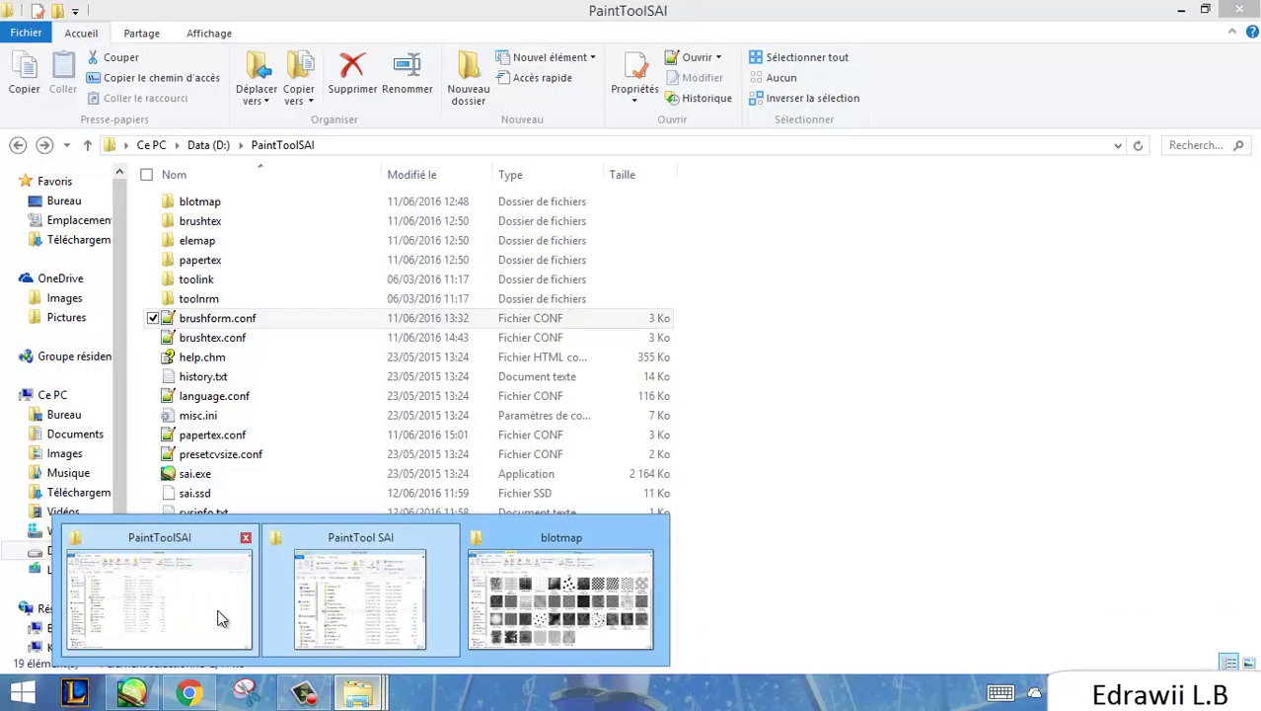
{"action": "left_click", "coordinate": [219, 619]}
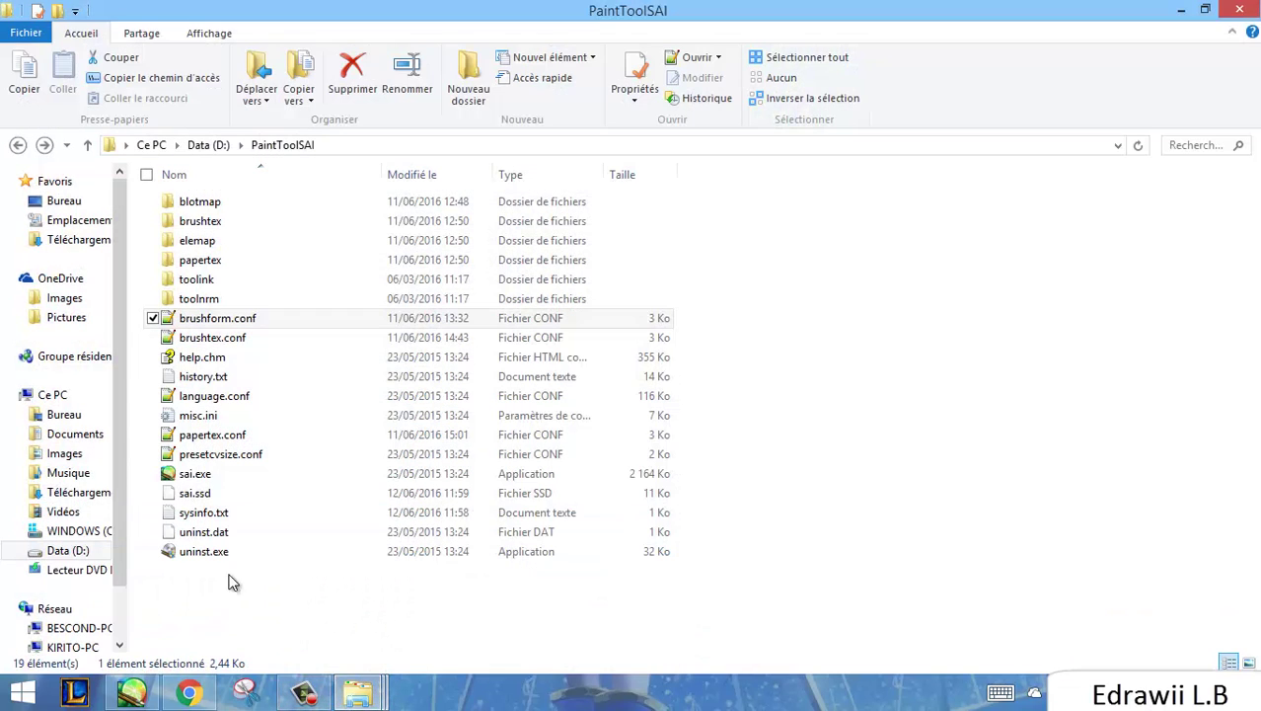
{"action": "left_click", "coordinate": [263, 437]}
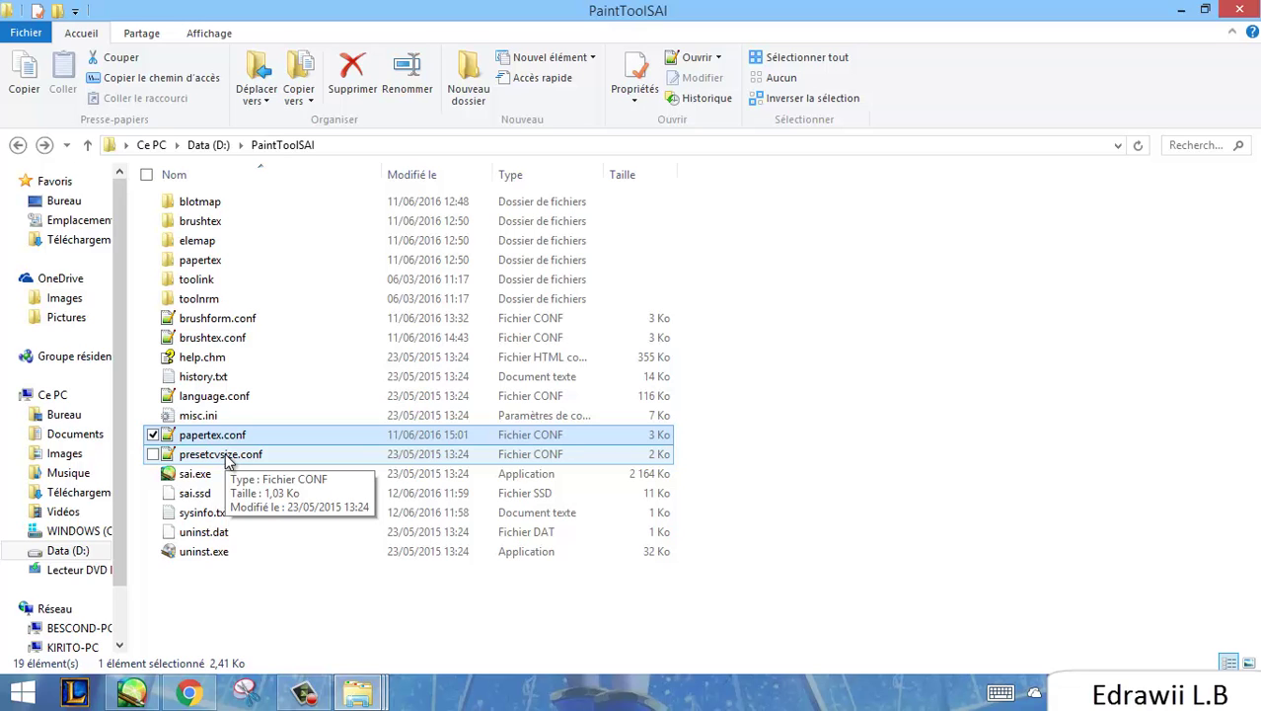
Switch to Chrome and examine the Brush settings for Paint tool SAI page, from the brush setting images to the download instructions
{"action": "mouse_move", "coordinate": [357, 691]}
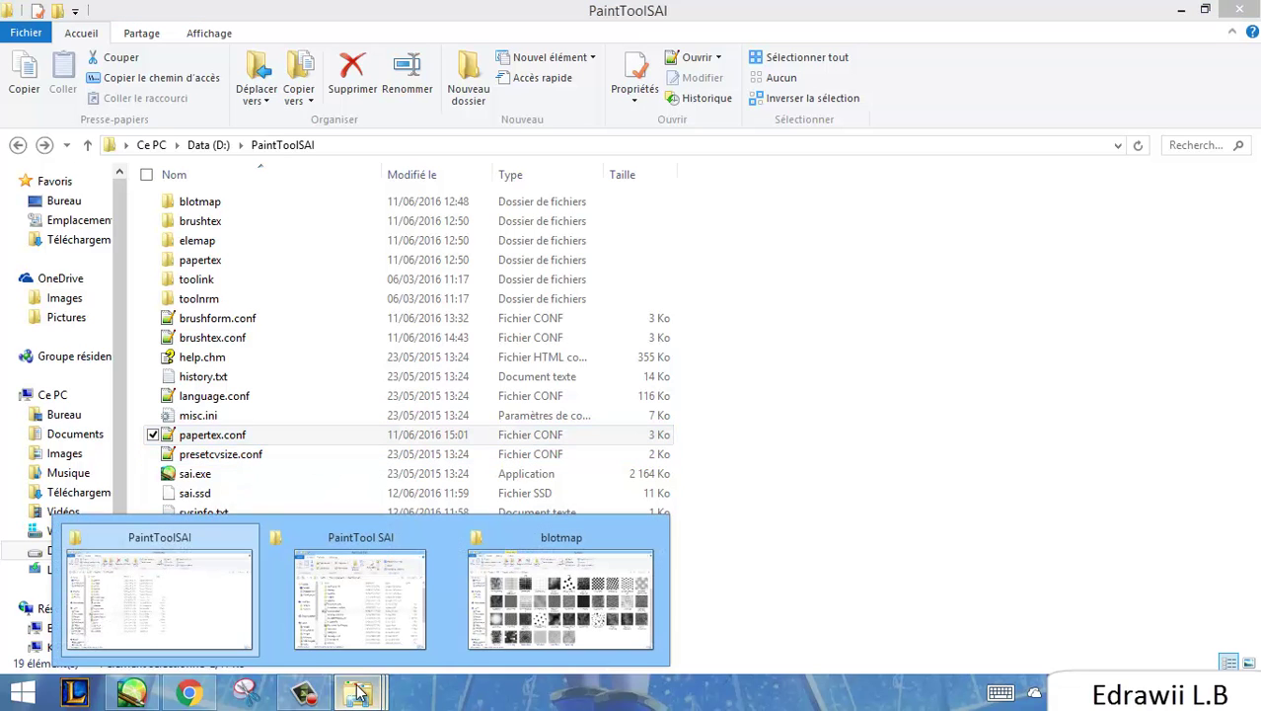
{"action": "mouse_move", "coordinate": [323, 636]}
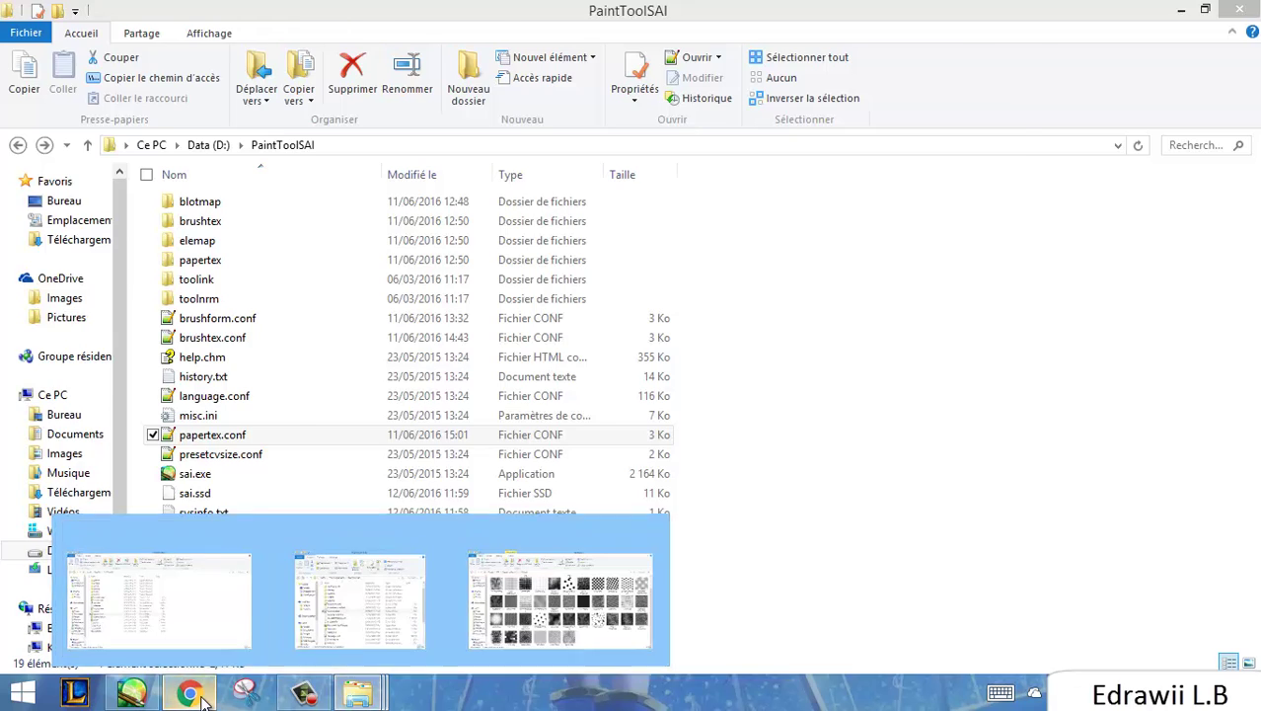
{"action": "left_click", "coordinate": [193, 695]}
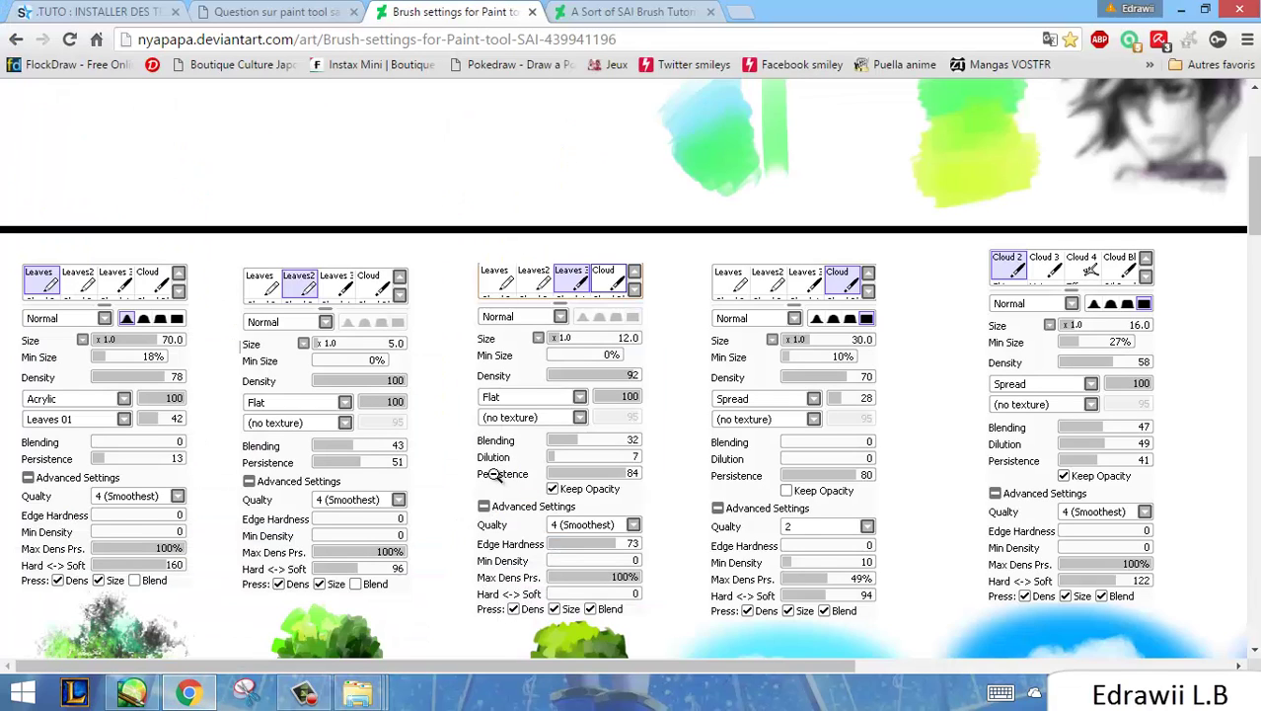
{"action": "scroll", "coordinate": [444, 444], "scroll_direction": "down", "scroll_amount": 5}
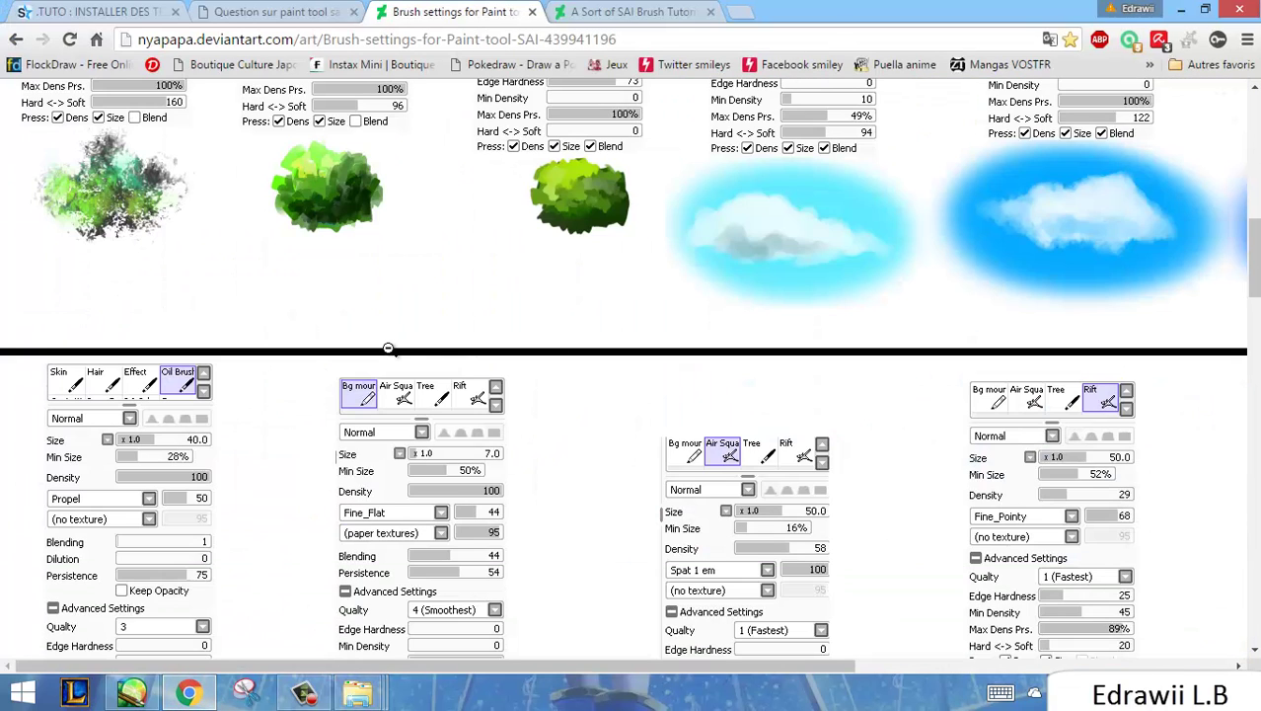
{"action": "scroll", "coordinate": [395, 351], "scroll_direction": "down", "scroll_amount": 15}
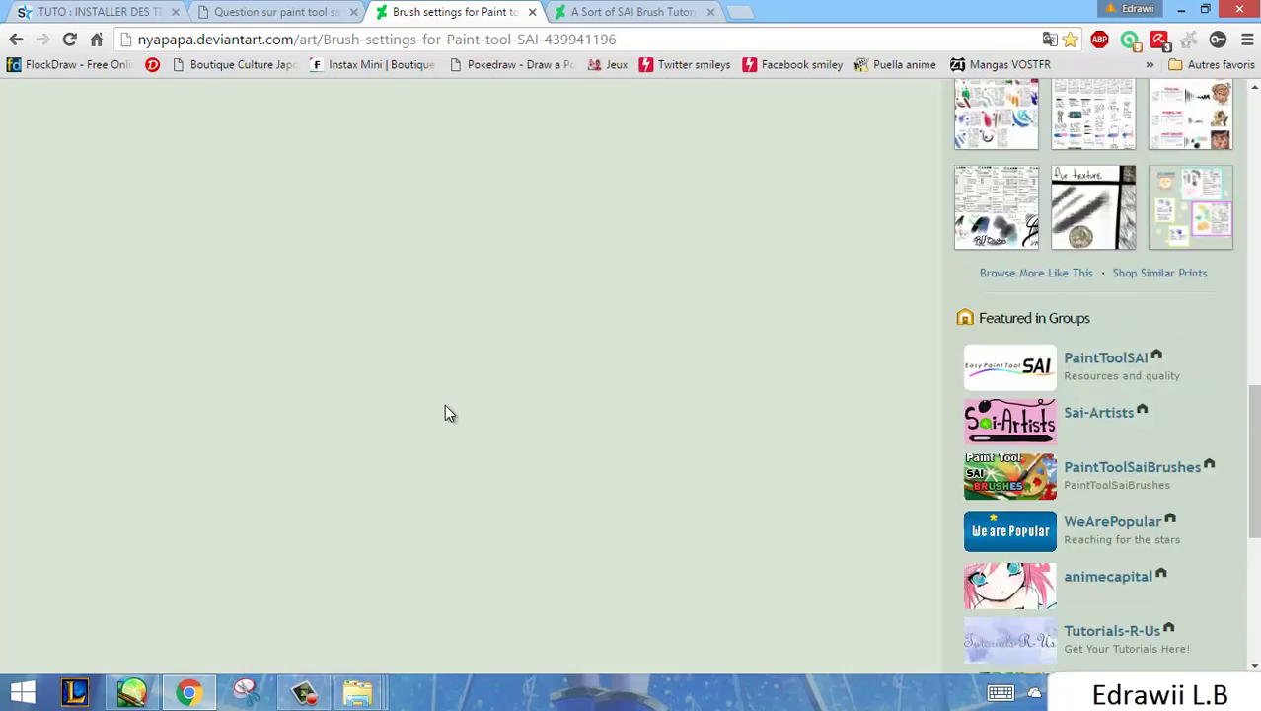
{"action": "scroll", "coordinate": [446, 411], "scroll_direction": "up", "scroll_amount": 15}
{"action": "scroll", "coordinate": [448, 408], "scroll_direction": "down", "scroll_amount": 3}
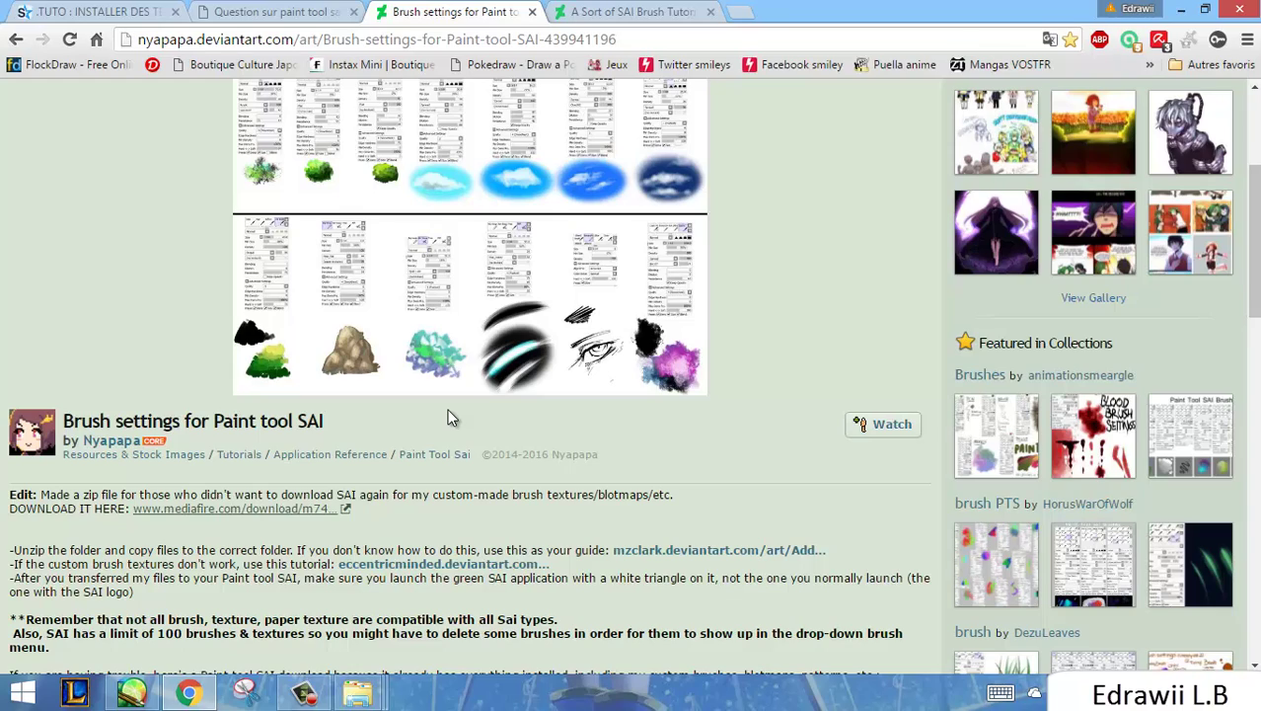
Show the downloaded PaintTool SAI folder in File Explorer again, then minimise its window
{"action": "mouse_move", "coordinate": [357, 693]}
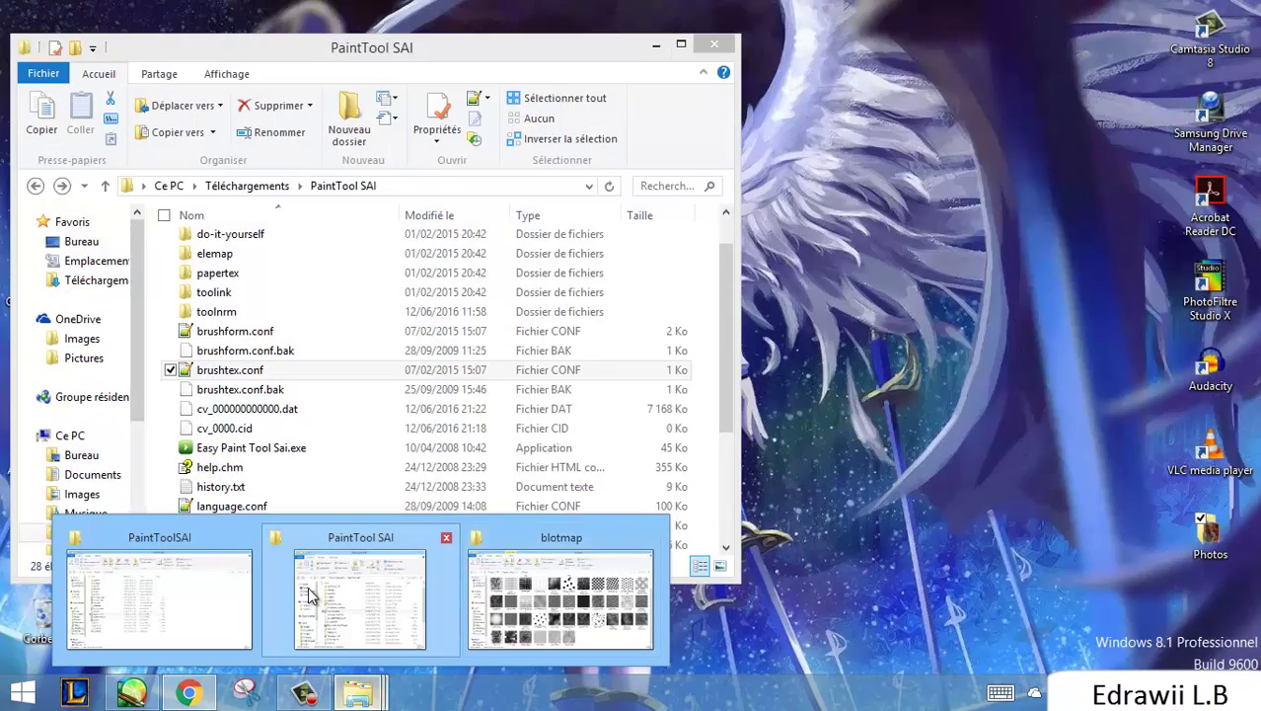
{"action": "left_click", "coordinate": [369, 606]}
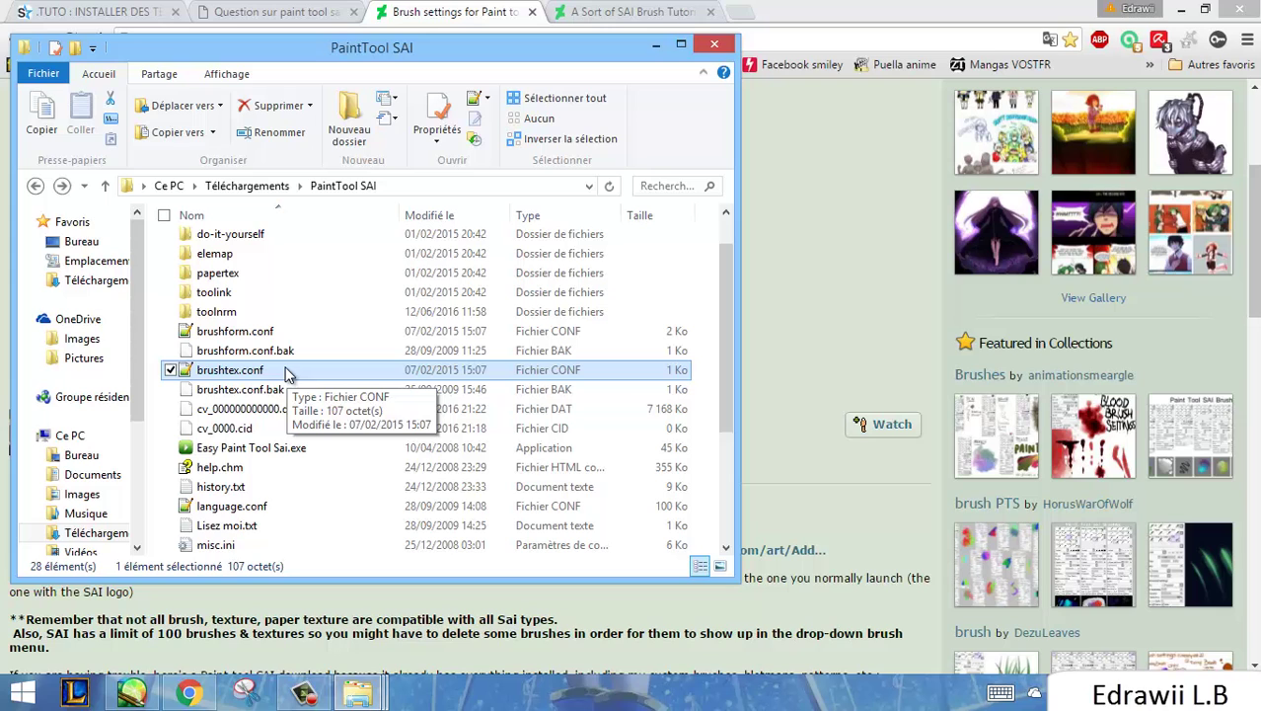
{"action": "left_click", "coordinate": [655, 45]}
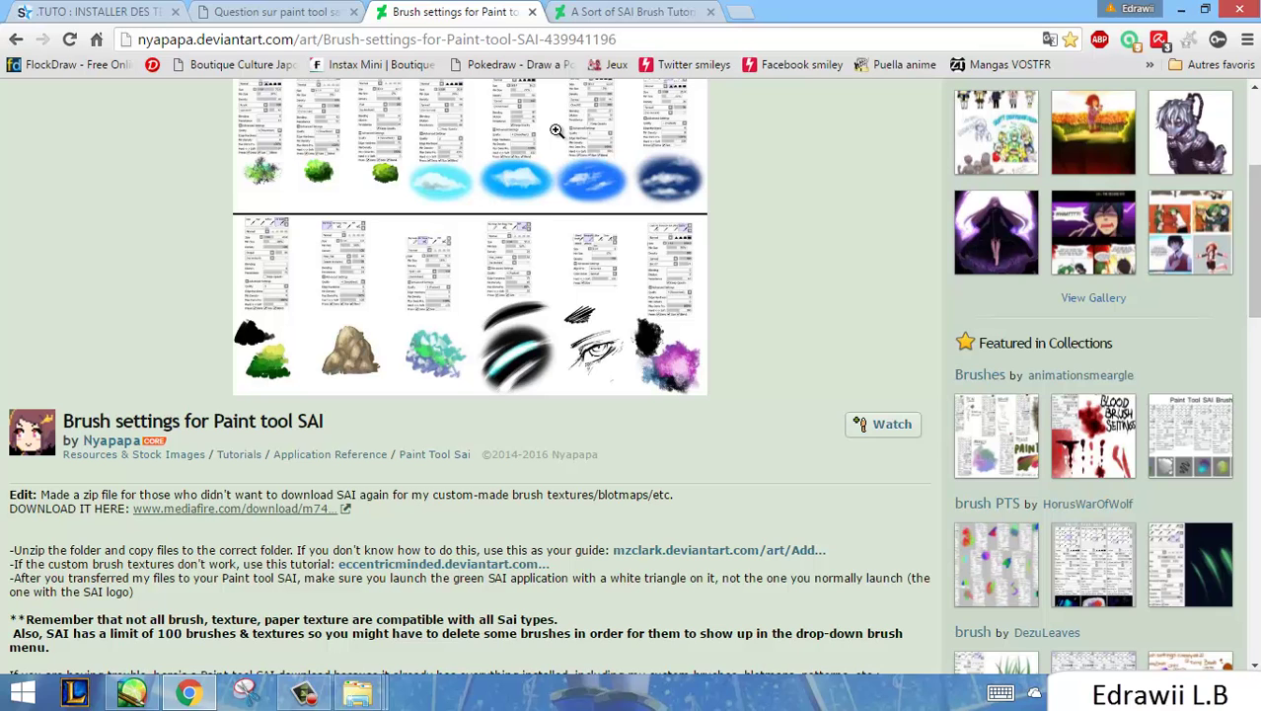
Close the SAI window with the unsaved drawing and create a new 1800 x 800 pixel canvas in the other SAI version
{"action": "left_click", "coordinate": [148, 691]}
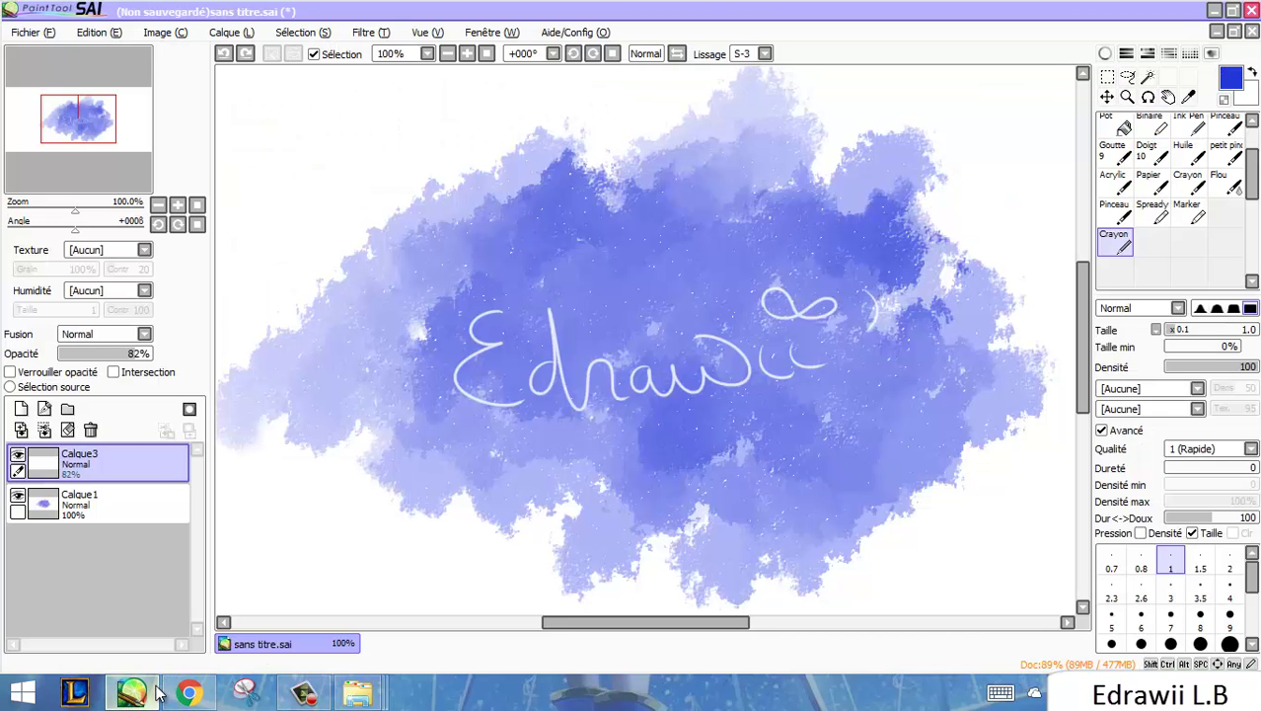
{"action": "left_click", "coordinate": [1251, 11]}
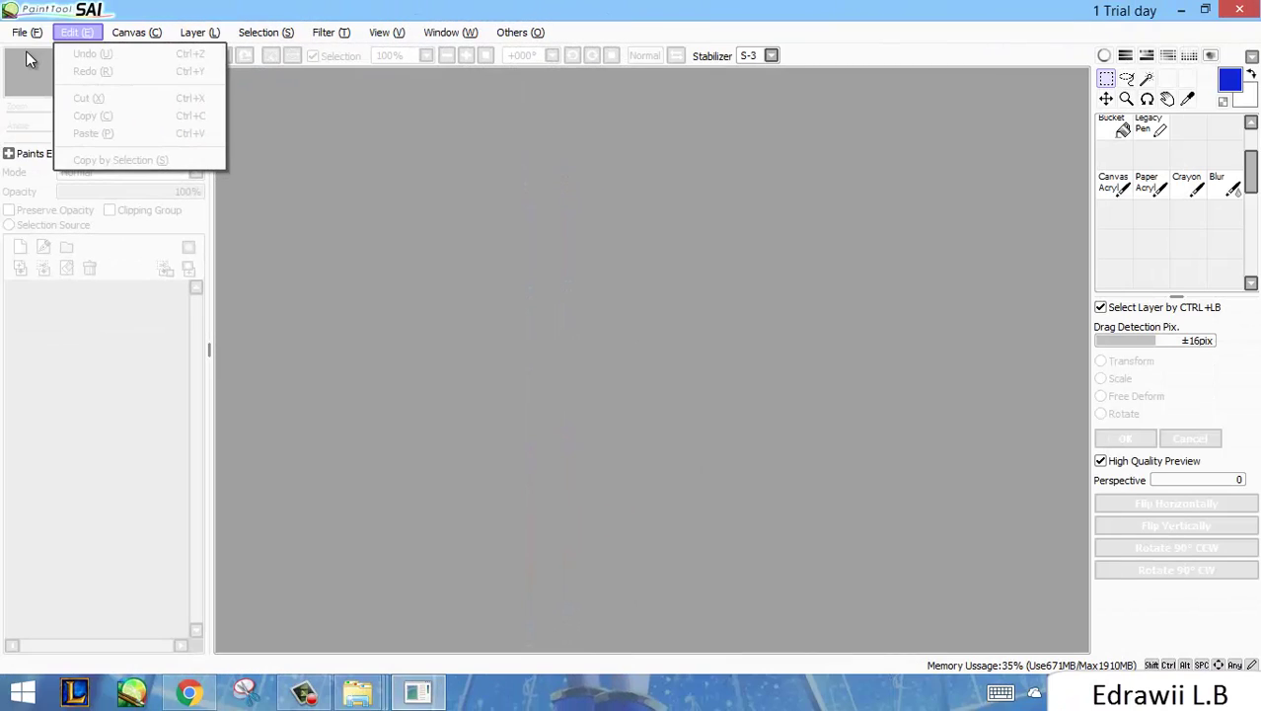
{"action": "mouse_move", "coordinate": [6, 35]}
{"action": "left_click", "coordinate": [49, 54]}
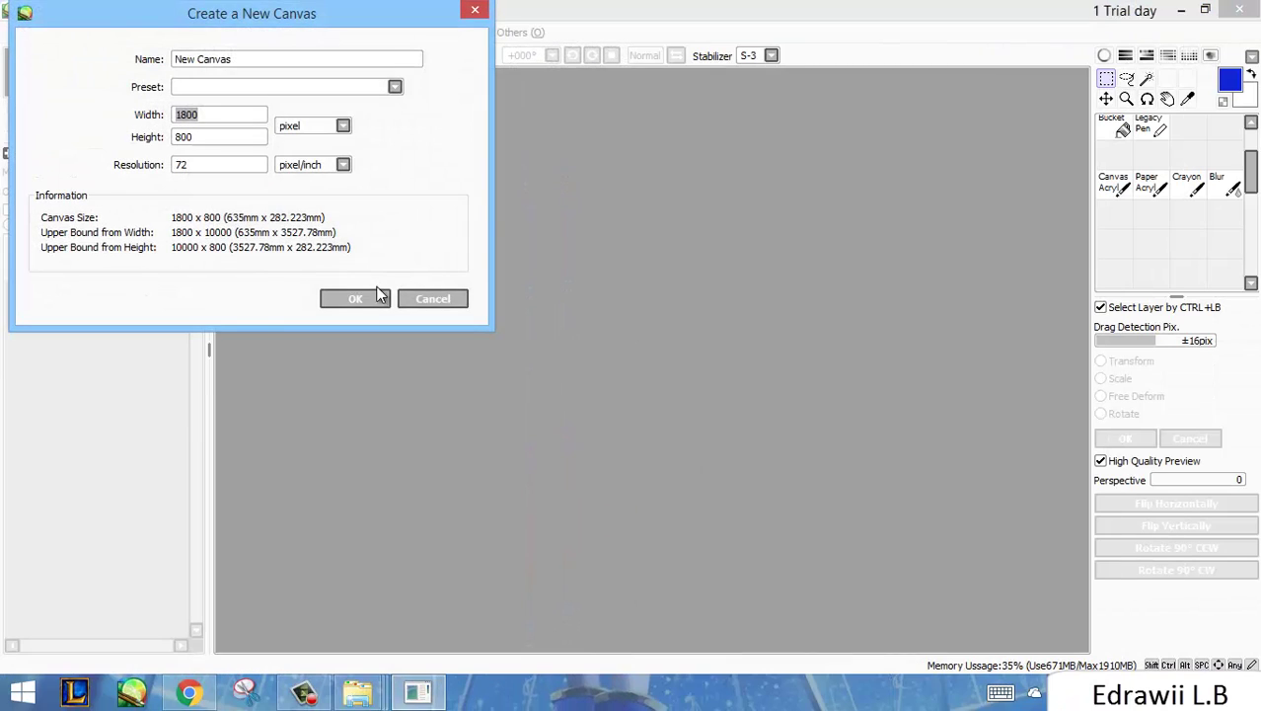
{"action": "left_click", "coordinate": [381, 299]}
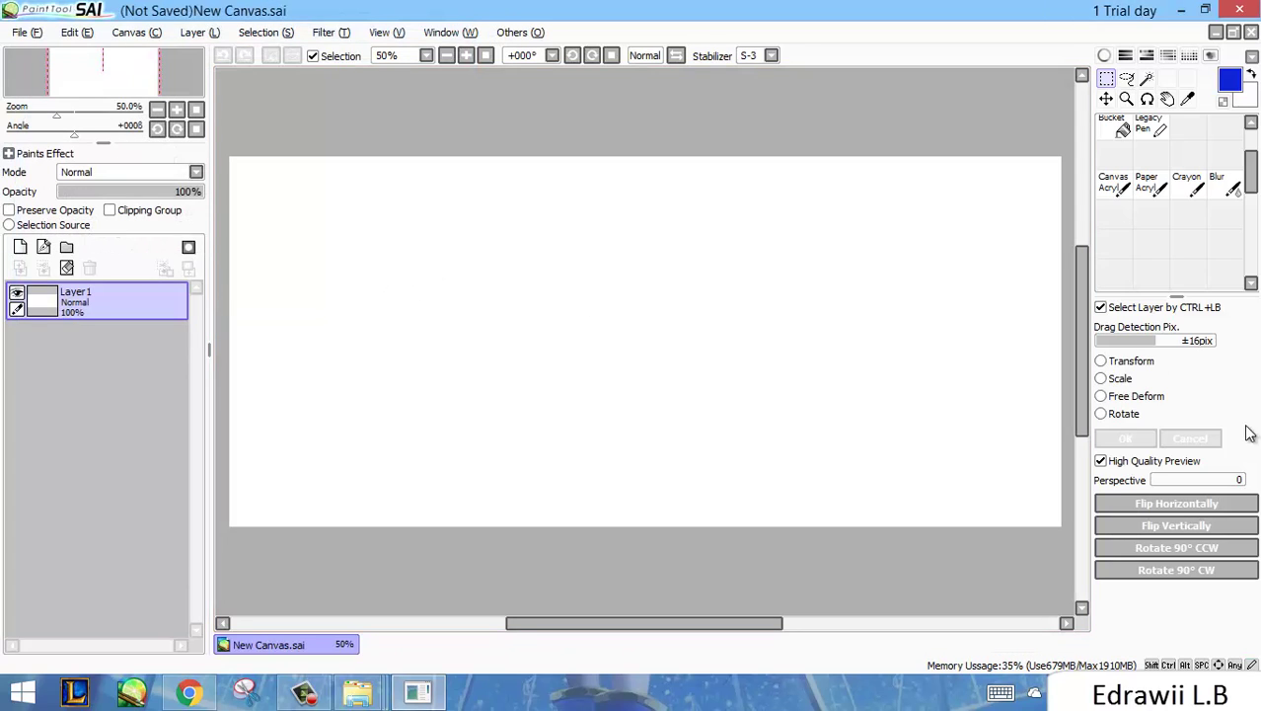
Add an AirBrush tool in an empty brush slot and set its shape to CherryBlossom
{"action": "right_click", "coordinate": [1115, 232]}
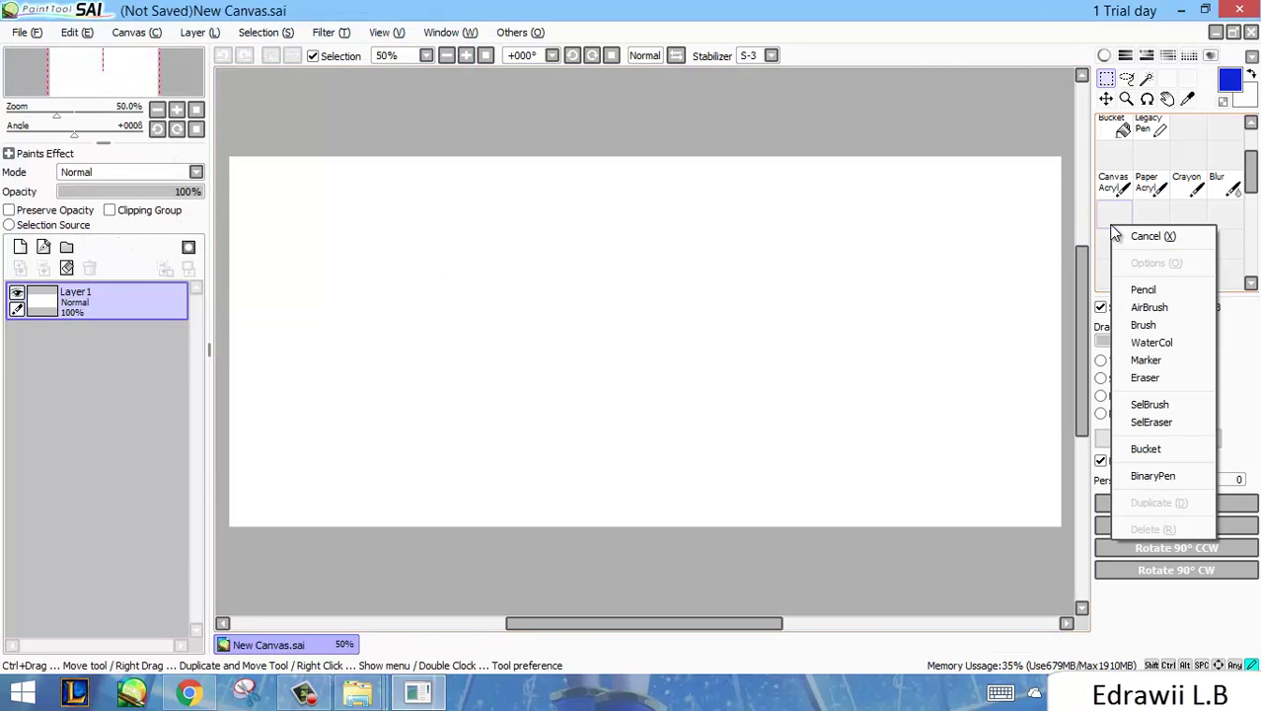
{"action": "left_click", "coordinate": [1172, 313]}
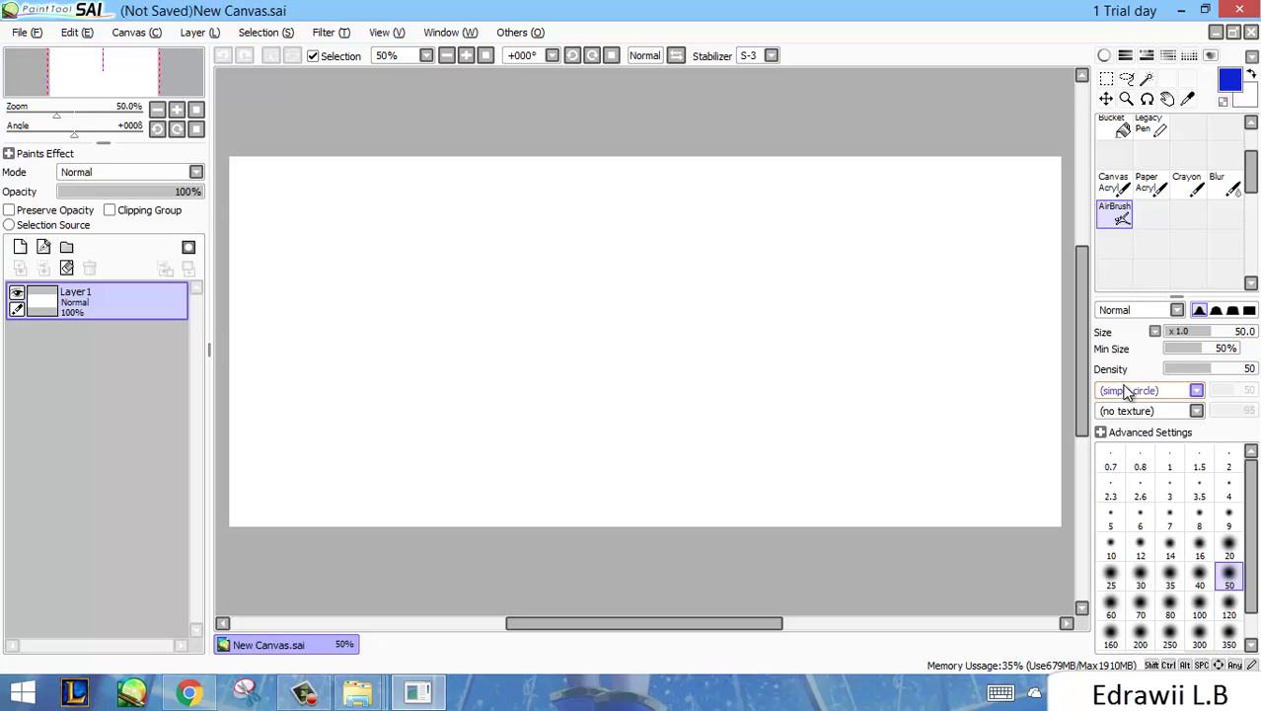
{"action": "left_click", "coordinate": [1130, 391]}
{"action": "scroll", "coordinate": [1140, 451], "scroll_direction": "down", "scroll_amount": 2}
{"action": "scroll", "coordinate": [1140, 450], "scroll_direction": "up", "scroll_amount": 1}
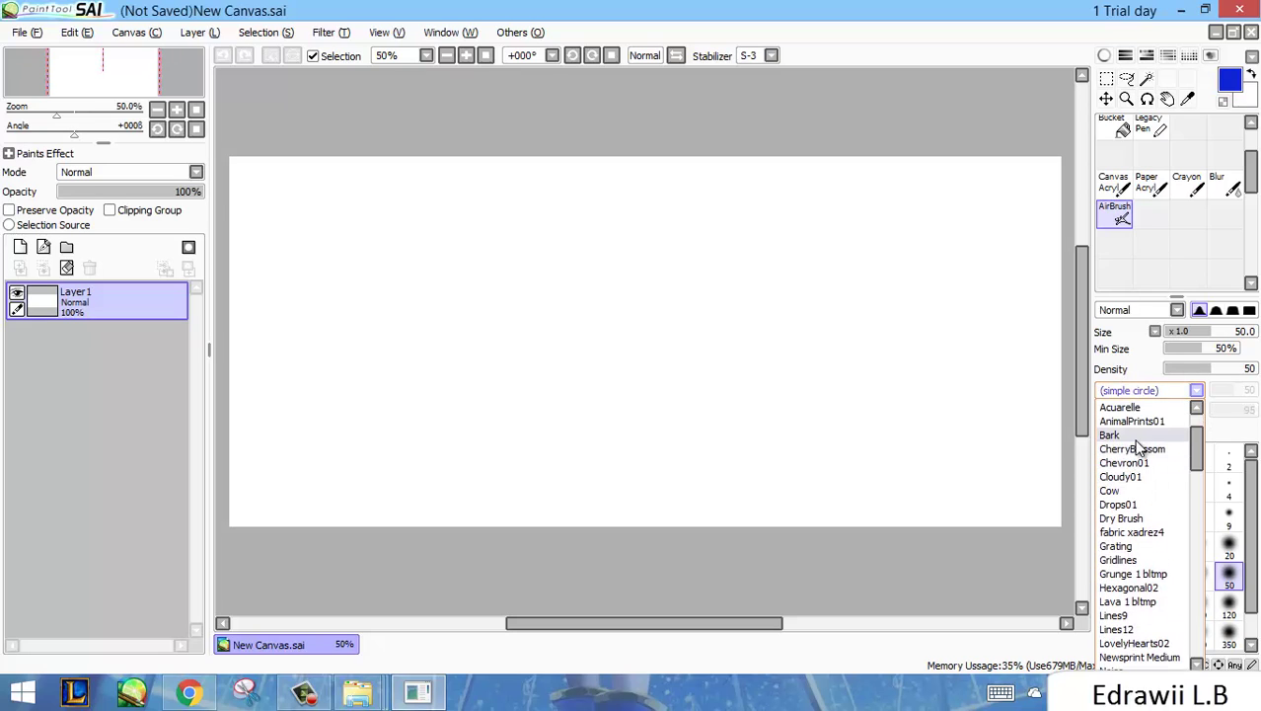
{"action": "left_click", "coordinate": [1145, 449]}
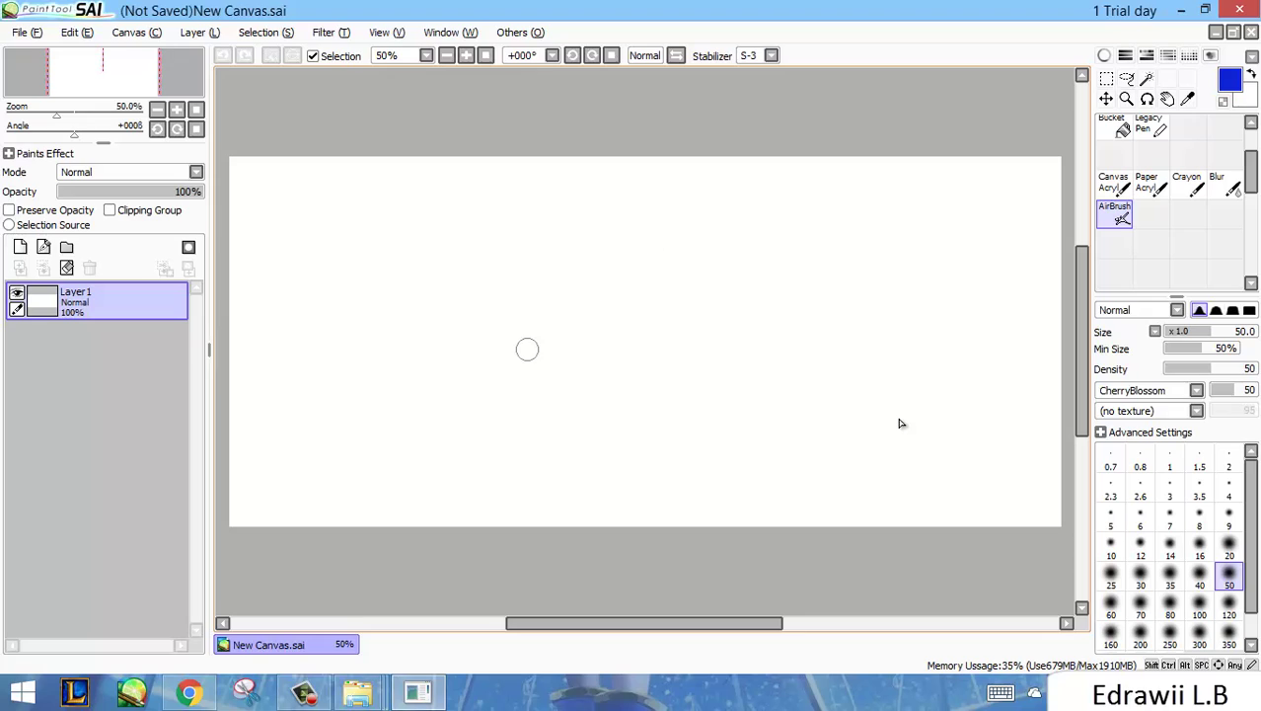
Paint blue CherryBlossom strokes across the canvas, increasing the airbrush size to 91 after the first looping stroke
{"action": "mouse_move", "coordinate": [527, 350]}
{"action": "left_mouse_down"}
{"action": "mouse_move", "coordinate": [627, 333]}
{"action": "mouse_move", "coordinate": [626, 358]}
{"action": "mouse_move", "coordinate": [635, 265]}
{"action": "mouse_move", "coordinate": [588, 325]}
{"action": "mouse_move", "coordinate": [619, 273]}
{"action": "mouse_move", "coordinate": [616, 315]}
{"action": "mouse_move", "coordinate": [684, 244]}
{"action": "mouse_move", "coordinate": [719, 274]}
{"action": "mouse_move", "coordinate": [710, 353]}
{"action": "mouse_move", "coordinate": [694, 325]}
{"action": "mouse_move", "coordinate": [733, 325]}
{"action": "mouse_move", "coordinate": [716, 394]}
{"action": "mouse_move", "coordinate": [666, 360]}
{"action": "mouse_move", "coordinate": [714, 301]}
{"action": "mouse_move", "coordinate": [804, 267]}
{"action": "mouse_move", "coordinate": [820, 242]}
{"action": "mouse_move", "coordinate": [794, 224]}
{"action": "mouse_move", "coordinate": [720, 285]}
{"action": "mouse_move", "coordinate": [702, 394]}
{"action": "mouse_move", "coordinate": [789, 305]}
{"action": "mouse_move", "coordinate": [681, 383]}
{"action": "mouse_move", "coordinate": [892, 340]}
{"action": "left_mouse_up"}
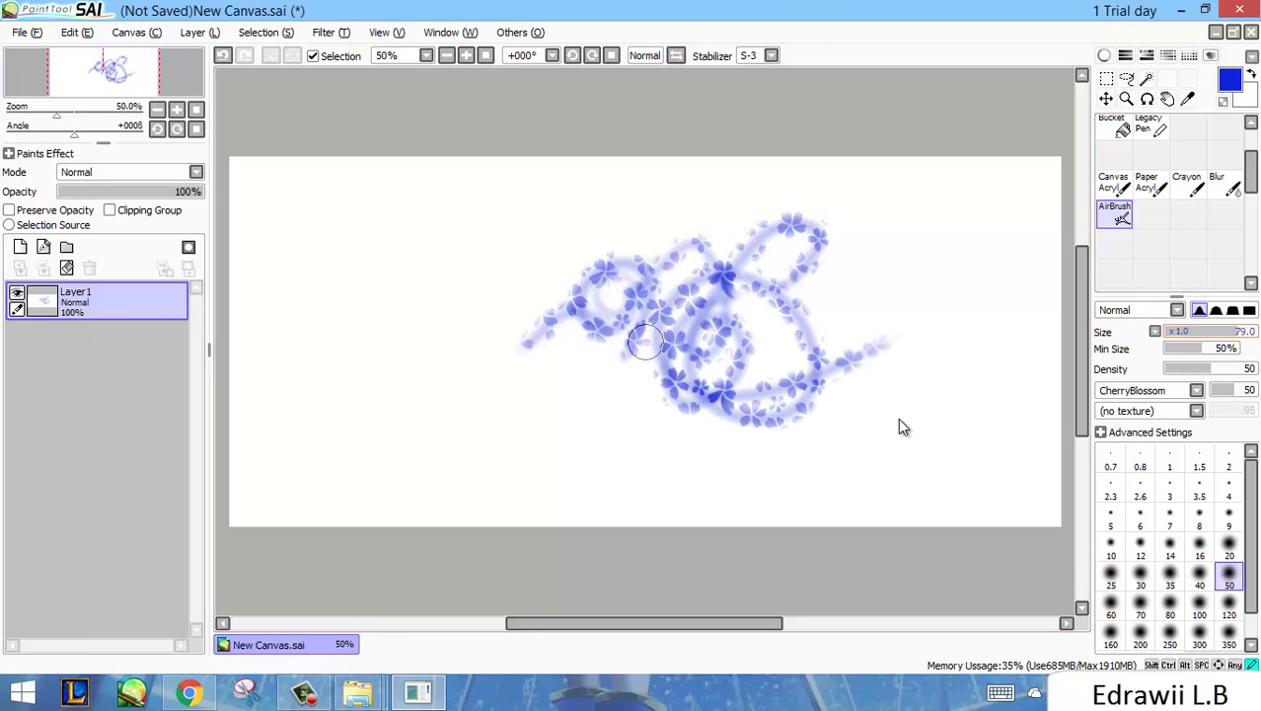
{"action": "left_click_drag", "start_coordinate": [1239, 332], "coordinate": [1250, 331]}
{"action": "mouse_move", "coordinate": [533, 436]}
{"action": "left_mouse_down"}
{"action": "mouse_move", "coordinate": [740, 217]}
{"action": "mouse_move", "coordinate": [489, 247]}
{"action": "left_mouse_up"}
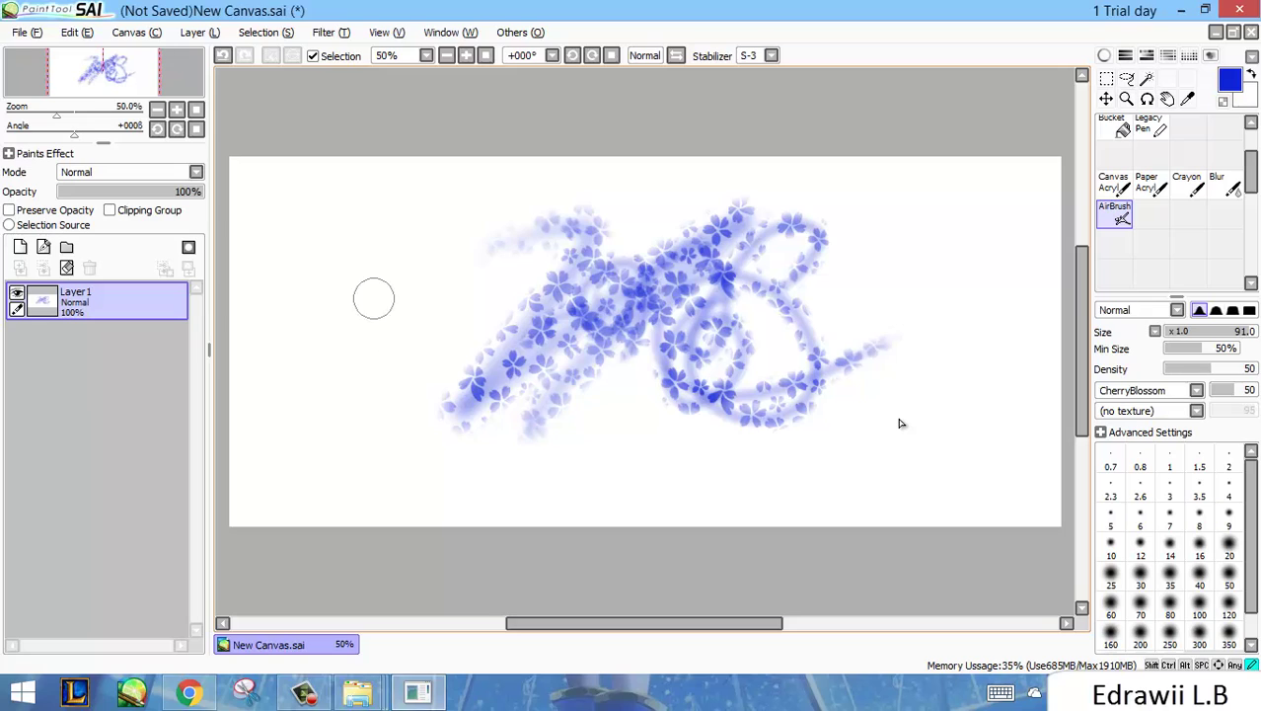
{"action": "mouse_move", "coordinate": [374, 299]}
{"action": "left_mouse_down"}
{"action": "mouse_move", "coordinate": [410, 264]}
{"action": "mouse_move", "coordinate": [439, 264]}
{"action": "mouse_move", "coordinate": [388, 231]}
{"action": "mouse_move", "coordinate": [410, 197]}
{"action": "mouse_move", "coordinate": [484, 186]}
{"action": "left_mouse_up"}
{"action": "mouse_move", "coordinate": [665, 169]}
{"action": "left_mouse_down"}
{"action": "mouse_move", "coordinate": [656, 197]}
{"action": "mouse_move", "coordinate": [710, 175]}
{"action": "mouse_move", "coordinate": [729, 186]}
{"action": "left_mouse_up"}
Change the airbrush shape to Grating and paint a dense patch of vertical strokes beside the cherry blossoms
{"action": "left_click", "coordinate": [1196, 391]}
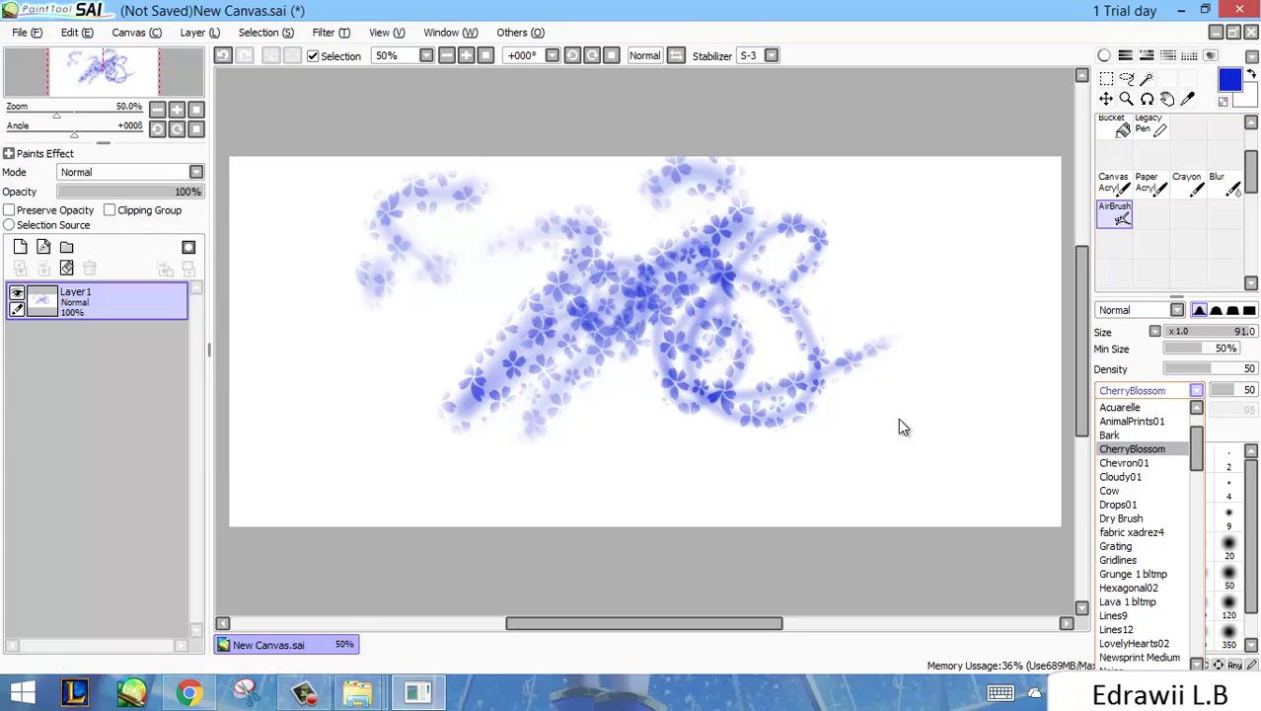
{"action": "left_click", "coordinate": [1116, 546]}
{"action": "mouse_move", "coordinate": [974, 397]}
{"action": "left_mouse_down"}
{"action": "mouse_move", "coordinate": [965, 347]}
{"action": "mouse_move", "coordinate": [942, 394]}
{"action": "mouse_move", "coordinate": [1001, 294]}
{"action": "mouse_move", "coordinate": [960, 323]}
{"action": "mouse_move", "coordinate": [970, 290]}
{"action": "mouse_move", "coordinate": [932, 339]}
{"action": "mouse_move", "coordinate": [980, 302]}
{"action": "mouse_move", "coordinate": [912, 247]}
{"action": "mouse_move", "coordinate": [1003, 465]}
{"action": "mouse_move", "coordinate": [952, 246]}
{"action": "mouse_move", "coordinate": [973, 412]}
{"action": "mouse_move", "coordinate": [964, 350]}
{"action": "mouse_move", "coordinate": [983, 206]}
{"action": "mouse_move", "coordinate": [934, 428]}
{"action": "mouse_move", "coordinate": [976, 251]}
{"action": "mouse_move", "coordinate": [995, 435]}
{"action": "mouse_move", "coordinate": [988, 242]}
{"action": "mouse_move", "coordinate": [932, 218]}
{"action": "mouse_move", "coordinate": [914, 287]}
{"action": "mouse_move", "coordinate": [885, 246]}
{"action": "mouse_move", "coordinate": [884, 456]}
{"action": "mouse_move", "coordinate": [907, 229]}
{"action": "mouse_move", "coordinate": [941, 550]}
{"action": "mouse_move", "coordinate": [941, 334]}
{"action": "mouse_move", "coordinate": [979, 547]}
{"action": "mouse_move", "coordinate": [938, 427]}
{"action": "mouse_move", "coordinate": [957, 513]}
{"action": "left_mouse_up"}
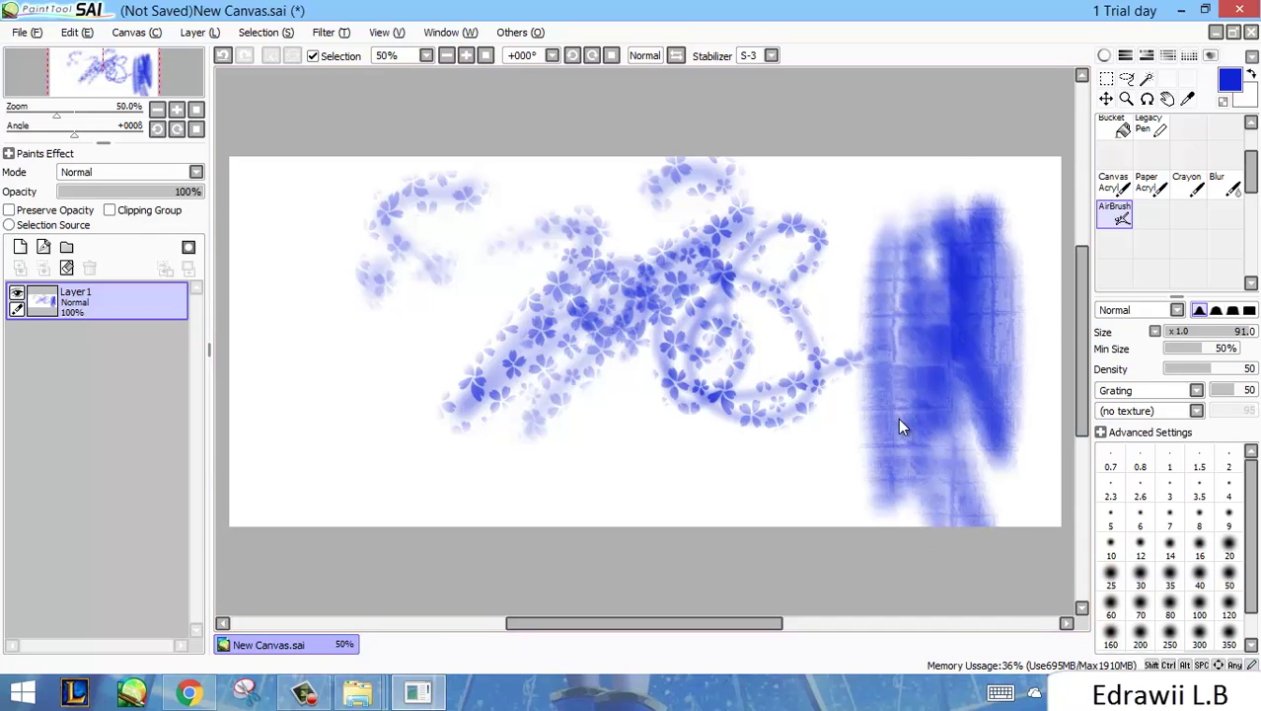
Change the airbrush shape to Cloudy01 and paint a horizontal stroke below the cherry blossoms
{"action": "left_click", "coordinate": [1144, 390]}
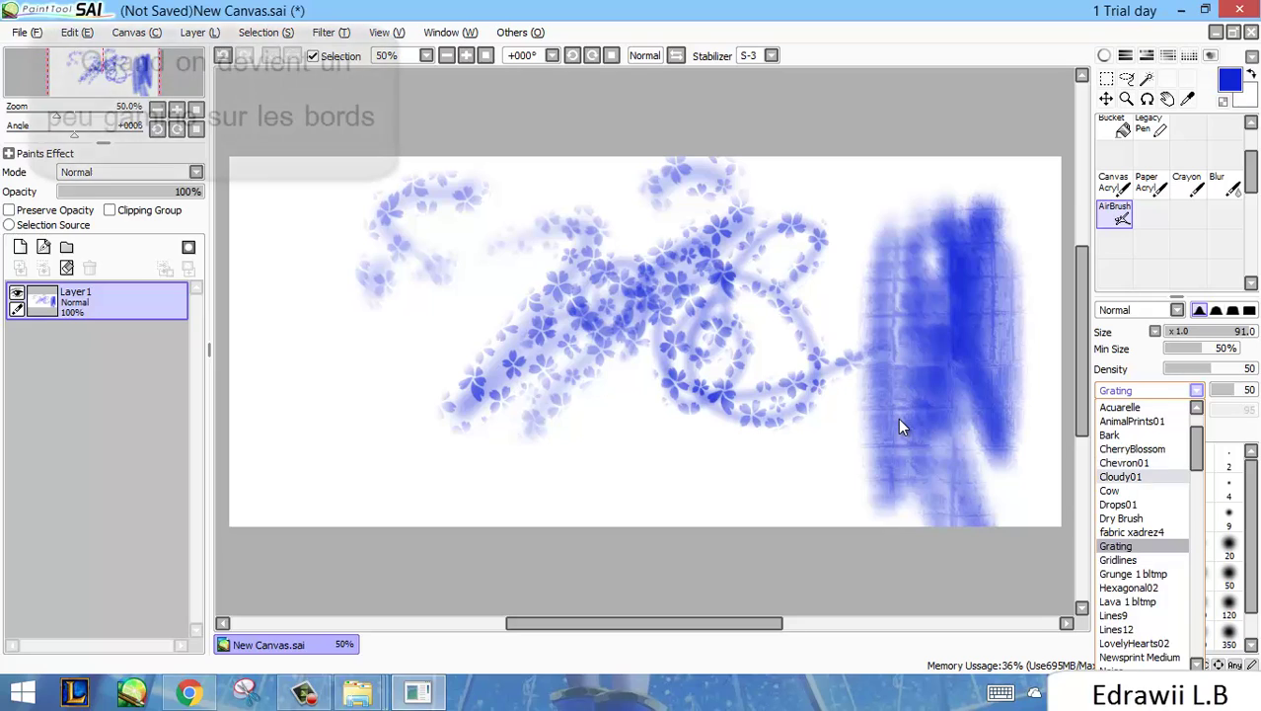
{"action": "left_click", "coordinate": [1120, 477]}
{"action": "mouse_move", "coordinate": [593, 446]}
{"action": "left_mouse_down"}
{"action": "mouse_move", "coordinate": [765, 432]}
{"action": "mouse_move", "coordinate": [637, 471]}
{"action": "mouse_move", "coordinate": [763, 442]}
{"action": "mouse_move", "coordinate": [732, 506]}
{"action": "mouse_move", "coordinate": [462, 494]}
{"action": "mouse_move", "coordinate": [309, 347]}
{"action": "mouse_move", "coordinate": [366, 442]}
{"action": "mouse_move", "coordinate": [340, 352]}
{"action": "mouse_move", "coordinate": [265, 373]}
{"action": "mouse_move", "coordinate": [386, 349]}
{"action": "mouse_move", "coordinate": [304, 337]}
{"action": "mouse_move", "coordinate": [434, 449]}
{"action": "left_mouse_up"}
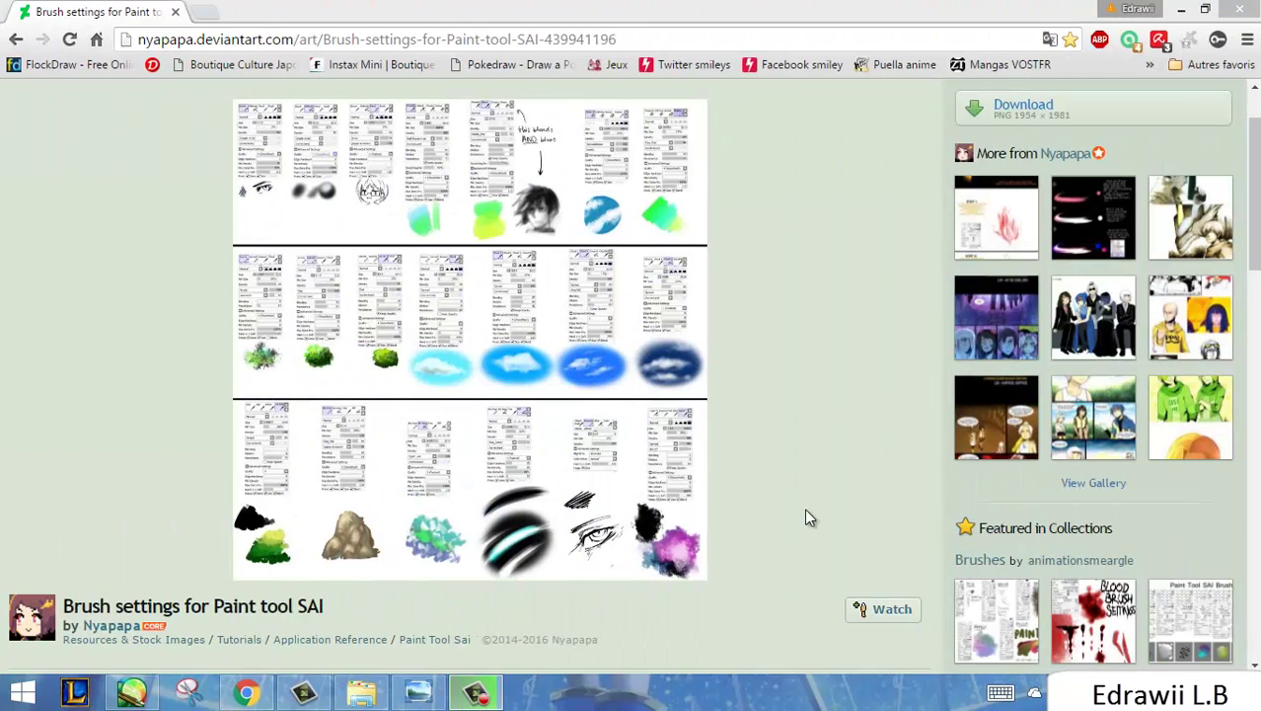
Enlarge the brush settings chart on the DeviantArt page and look through its rows down to the Space brush
{"action": "left_click", "coordinate": [663, 423]}
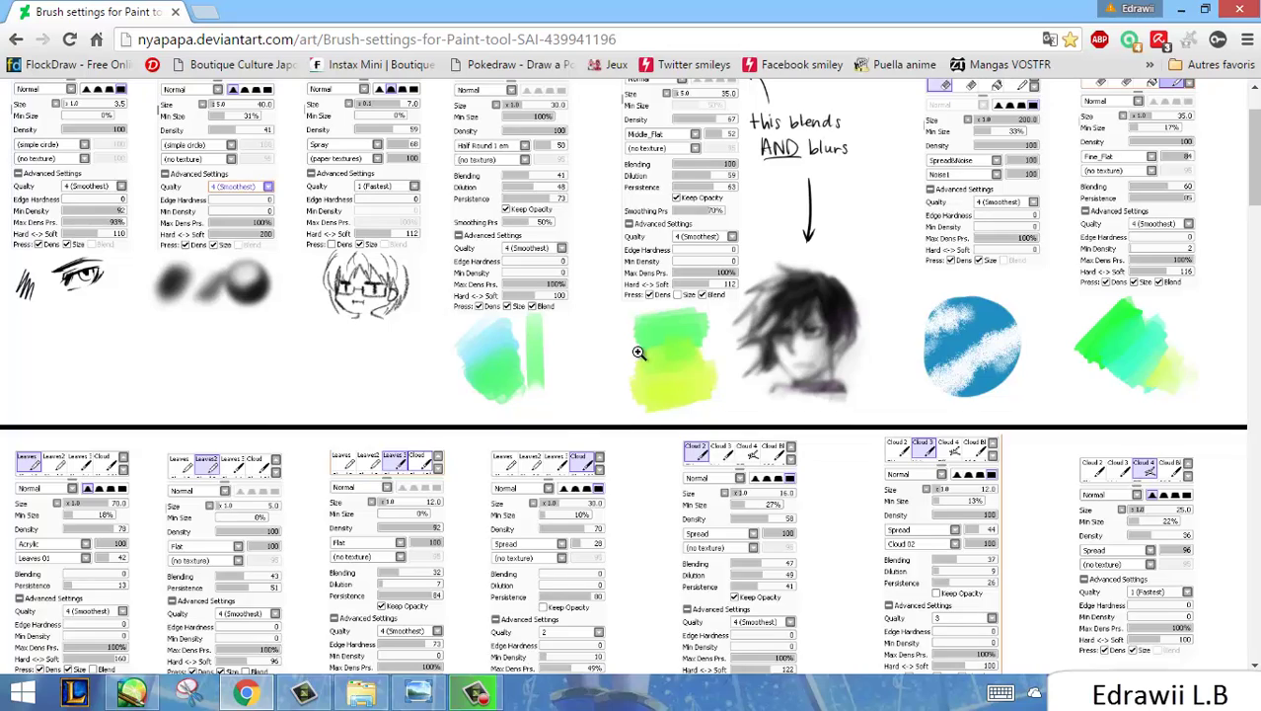
{"action": "scroll", "coordinate": [640, 353], "scroll_direction": "up", "scroll_amount": 2}
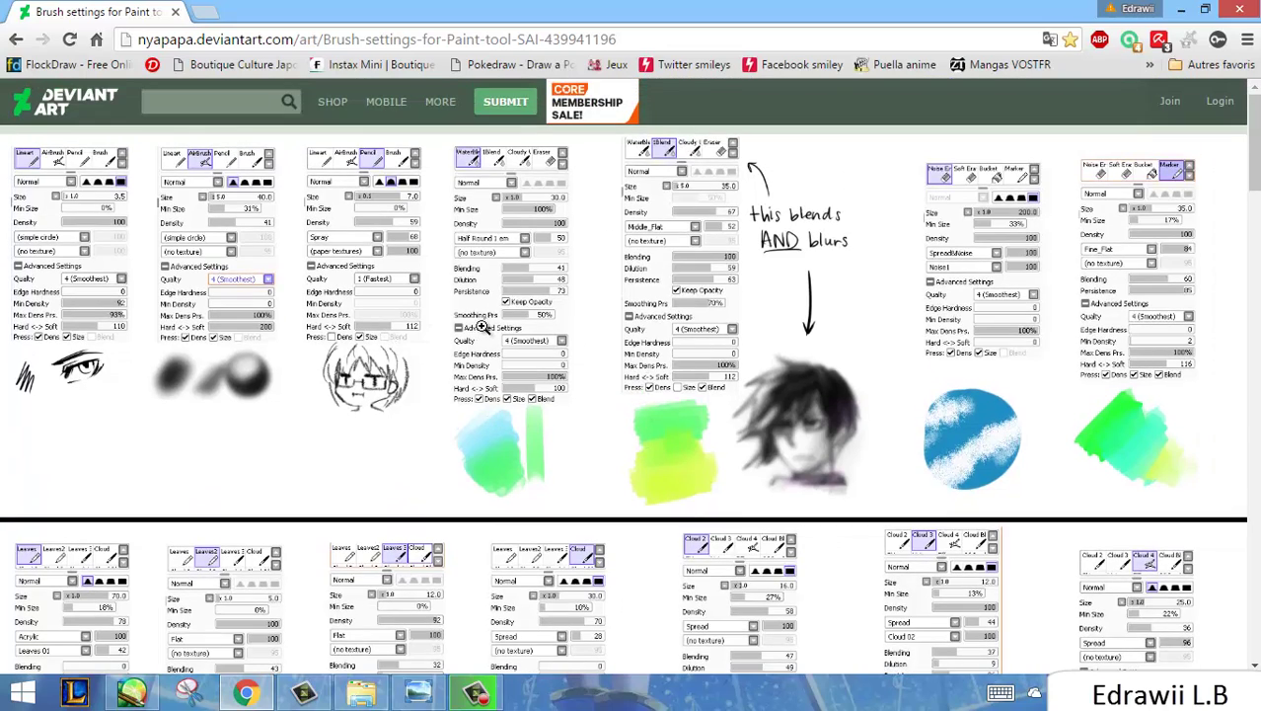
{"action": "scroll", "coordinate": [1046, 389], "scroll_direction": "down", "scroll_amount": 3}
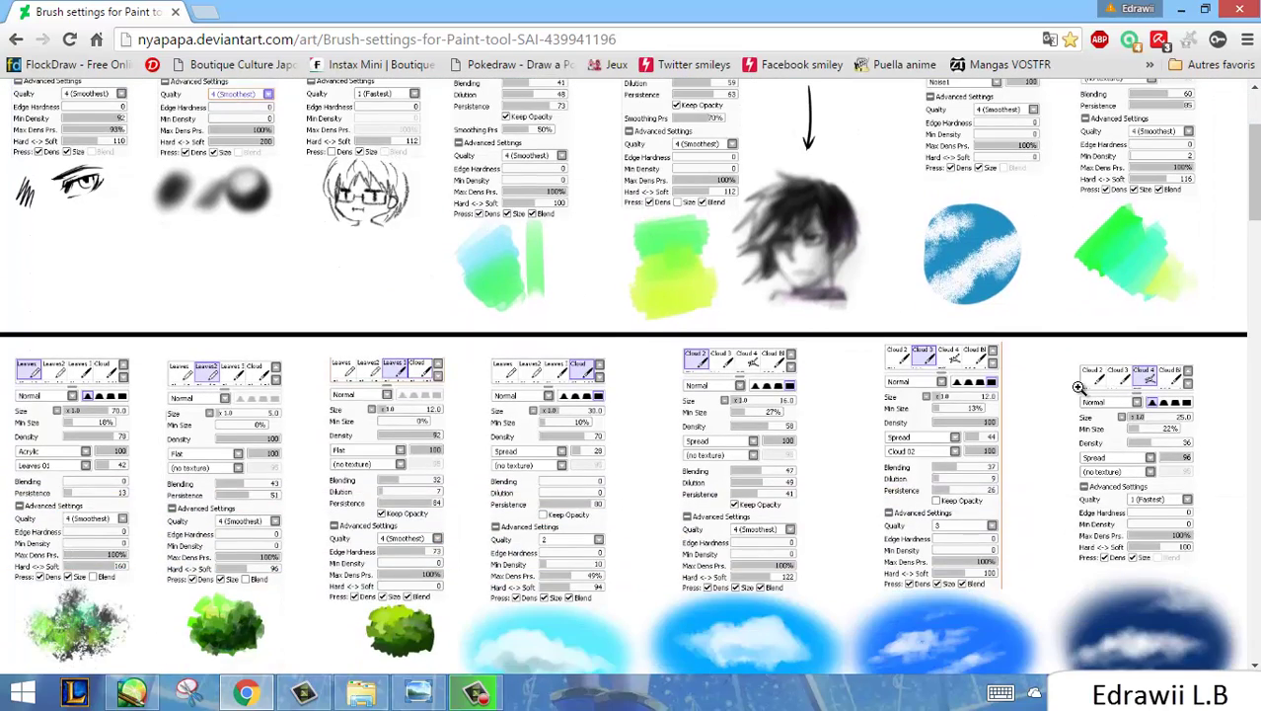
{"action": "scroll", "coordinate": [1078, 387], "scroll_direction": "down", "scroll_amount": 5}
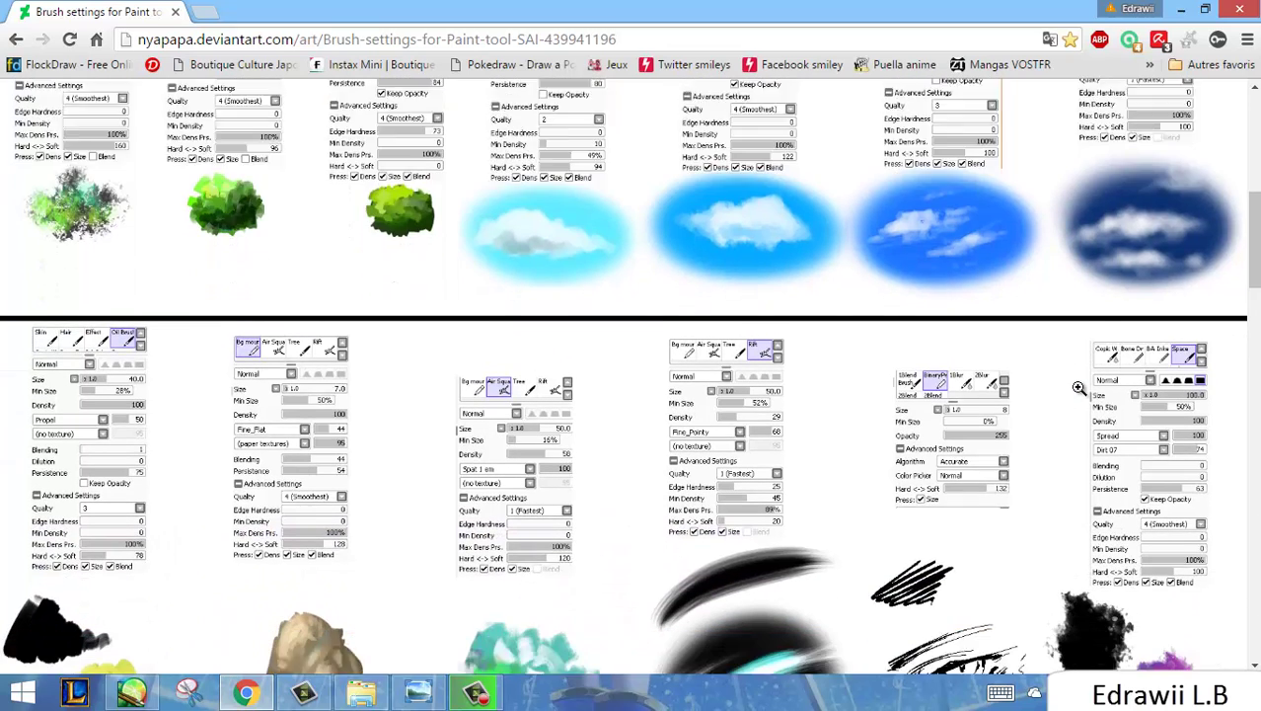
{"action": "scroll", "coordinate": [1079, 386], "scroll_direction": "down", "scroll_amount": 2}
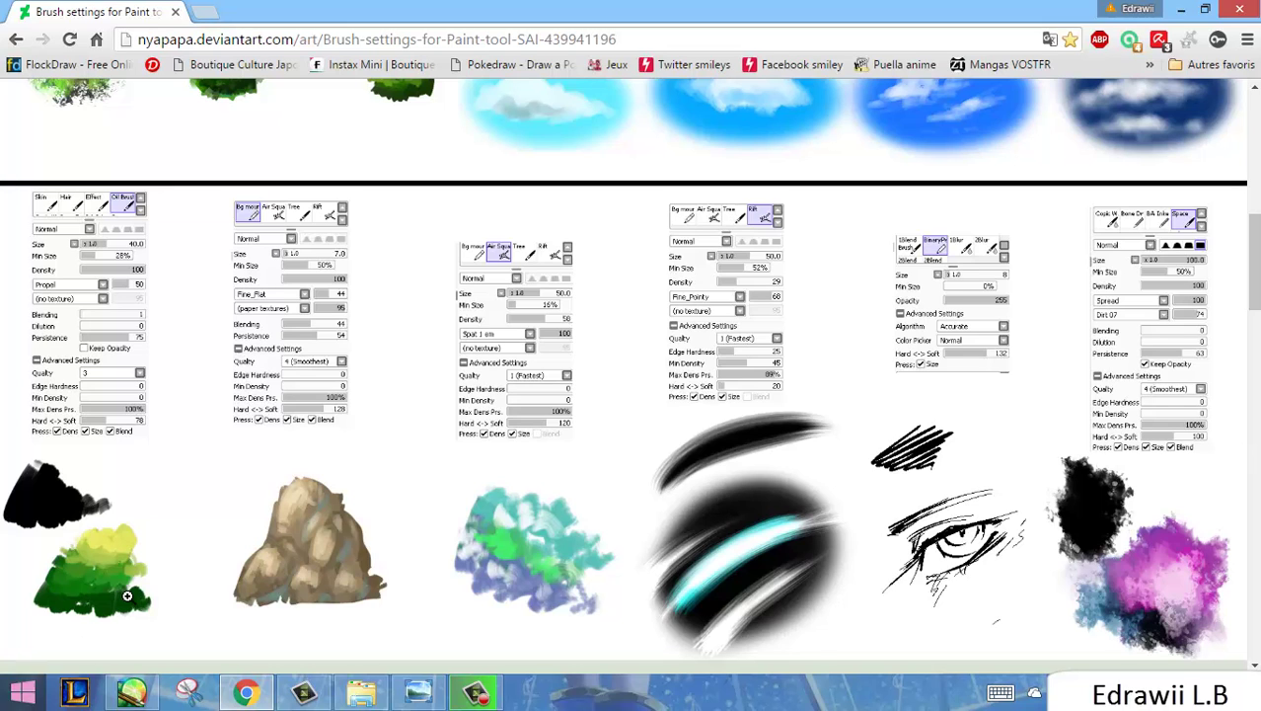
Switch to PaintTool SAI after rechecking the chart in Chrome and add a Pinceau tool in an empty brush slot
{"action": "left_click", "coordinate": [131, 691]}
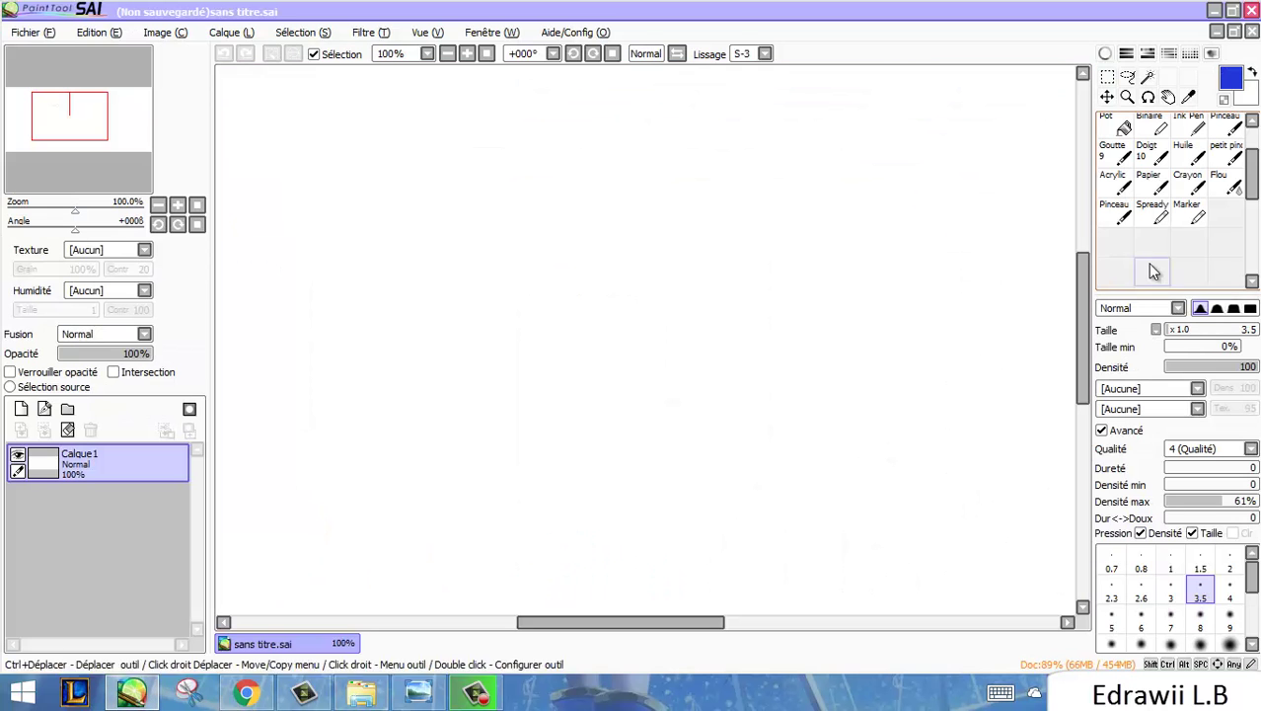
{"action": "left_click", "coordinate": [249, 693]}
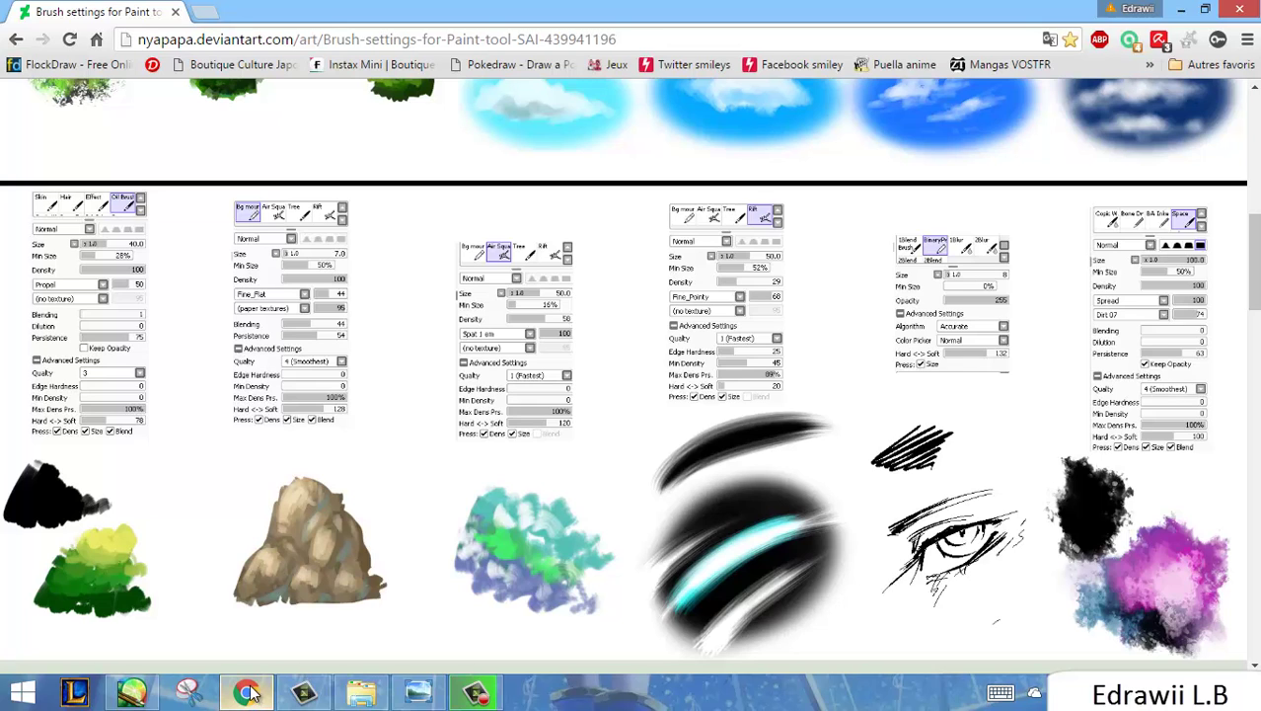
{"action": "left_click", "coordinate": [131, 691]}
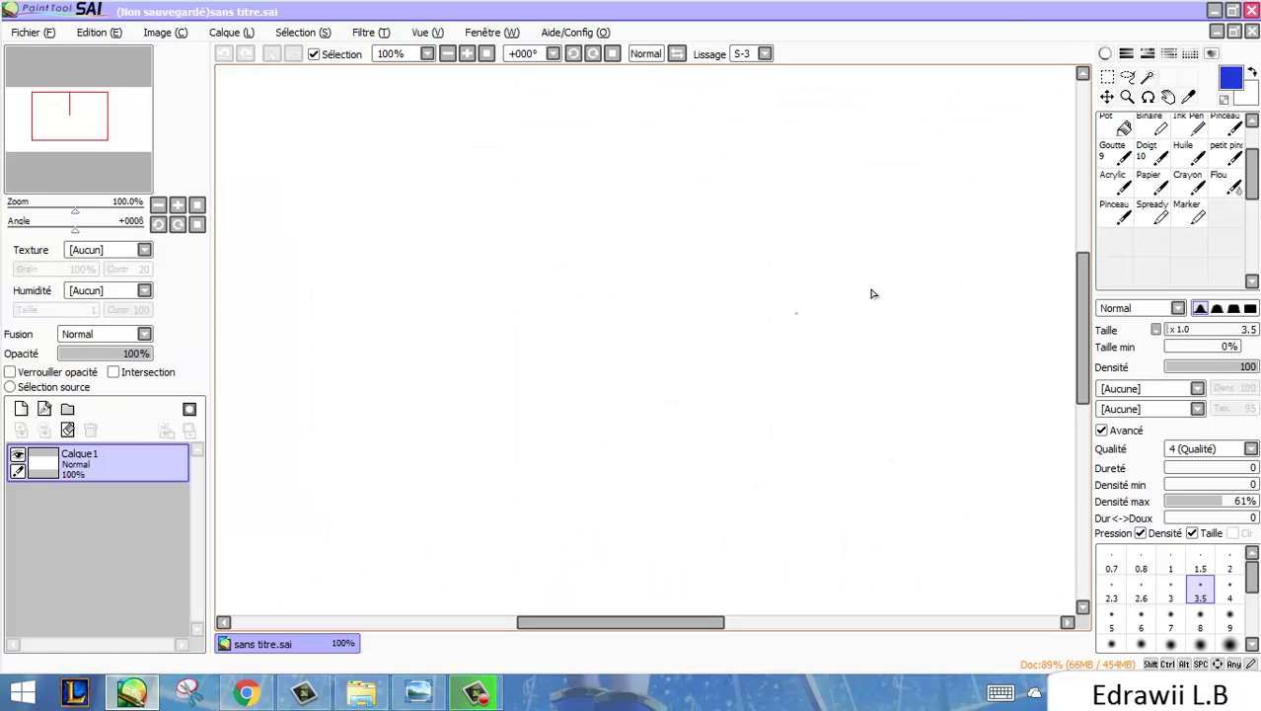
{"action": "right_click", "coordinate": [1106, 247]}
{"action": "left_click", "coordinate": [1133, 344]}
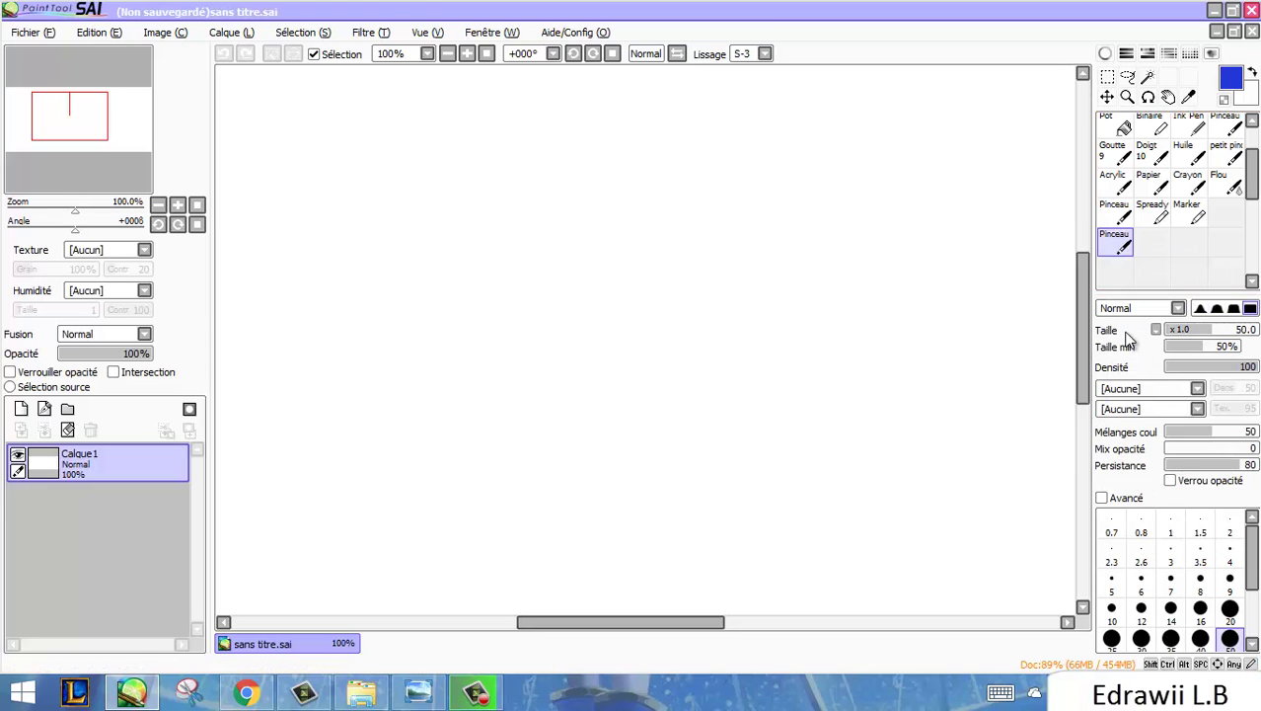
Set the new Pinceau brush's shape to Spread and its texture to Dirt 07
{"action": "left_click", "coordinate": [1145, 389]}
{"action": "left_click", "coordinate": [1132, 448]}
{"action": "left_click", "coordinate": [1127, 408]}
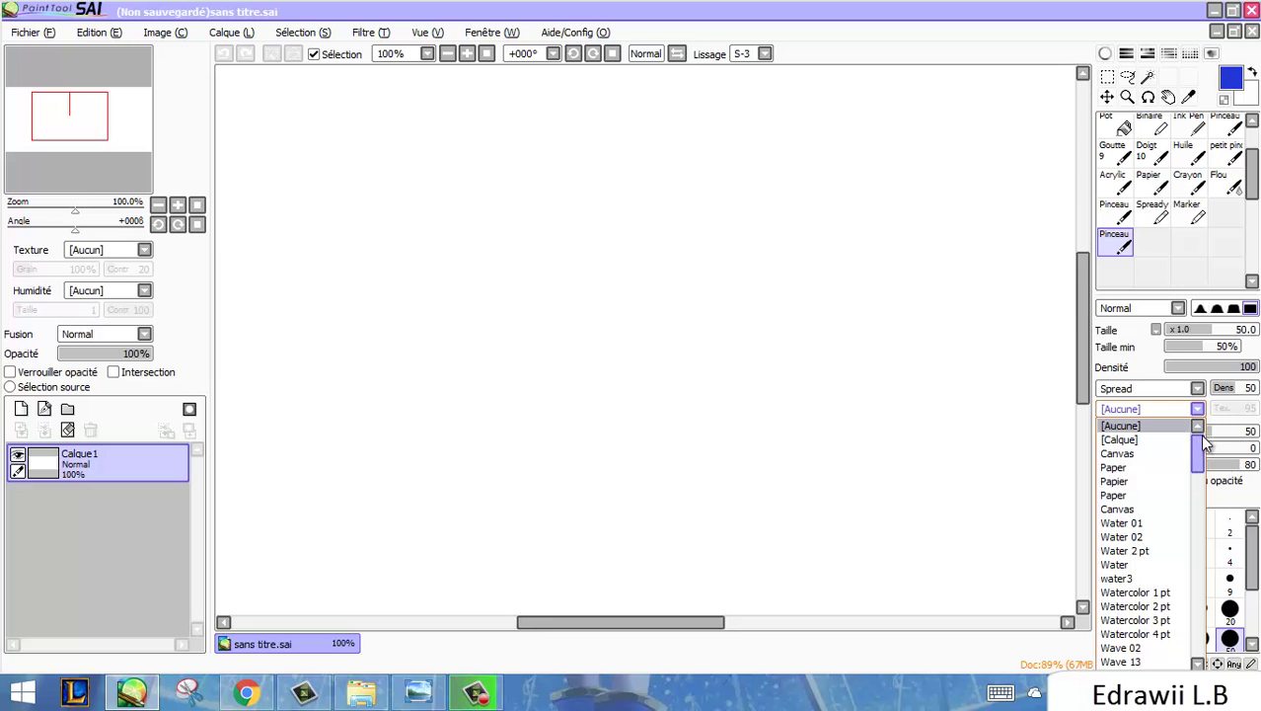
{"action": "left_click_drag", "start_coordinate": [1200, 446], "coordinate": [1198, 612]}
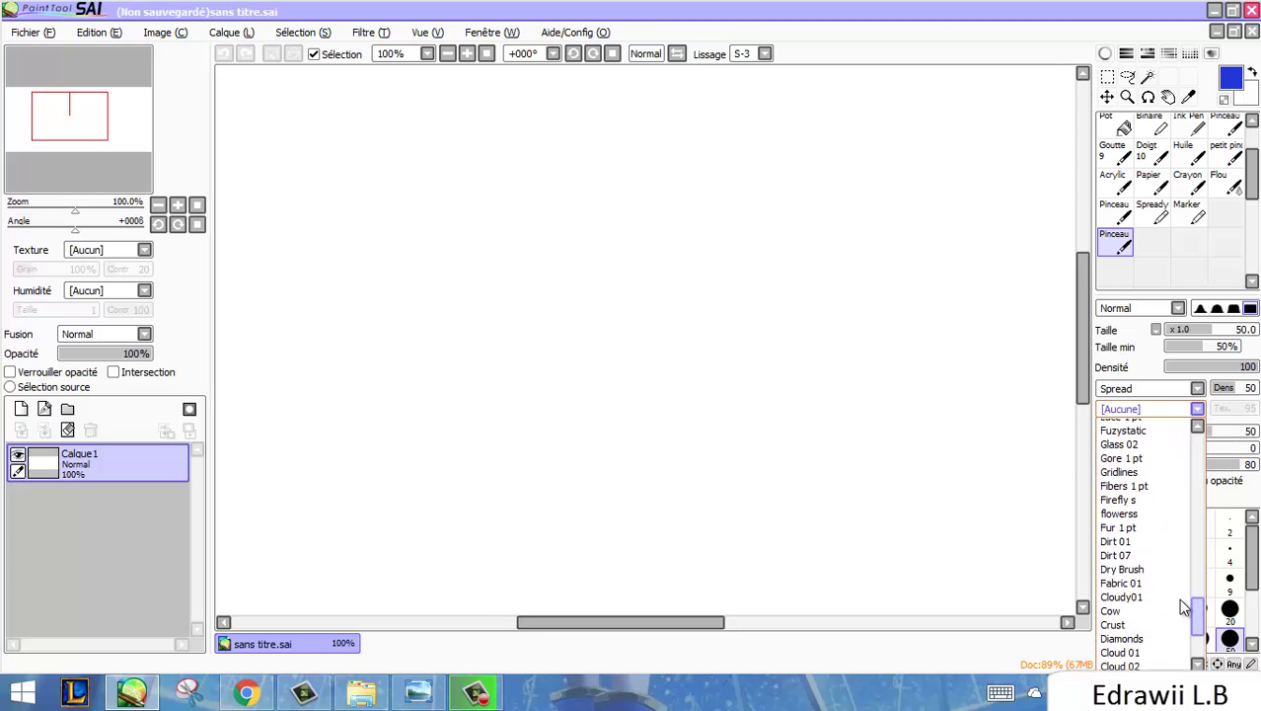
{"action": "left_click", "coordinate": [1135, 555]}
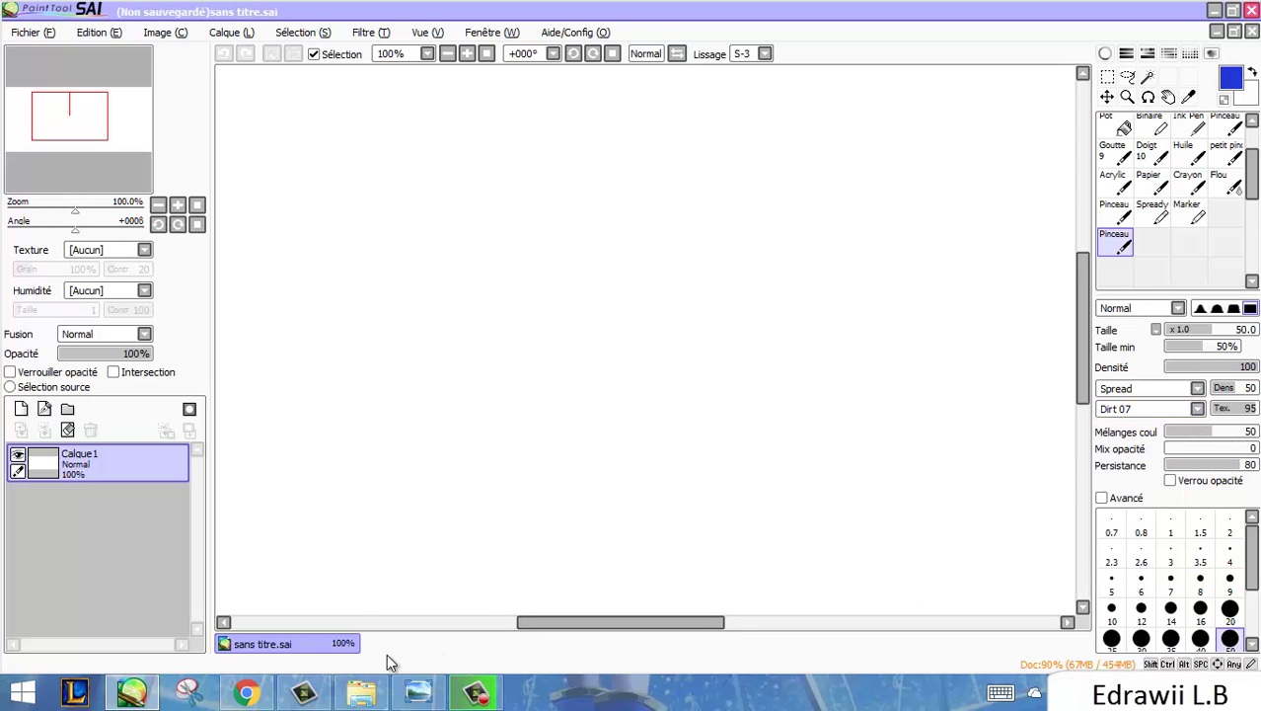
Consult the Space brush settings in Chrome, then set Mélanges coul to 0 for the Pinceau brush in SAI
{"action": "left_click", "coordinate": [252, 695]}
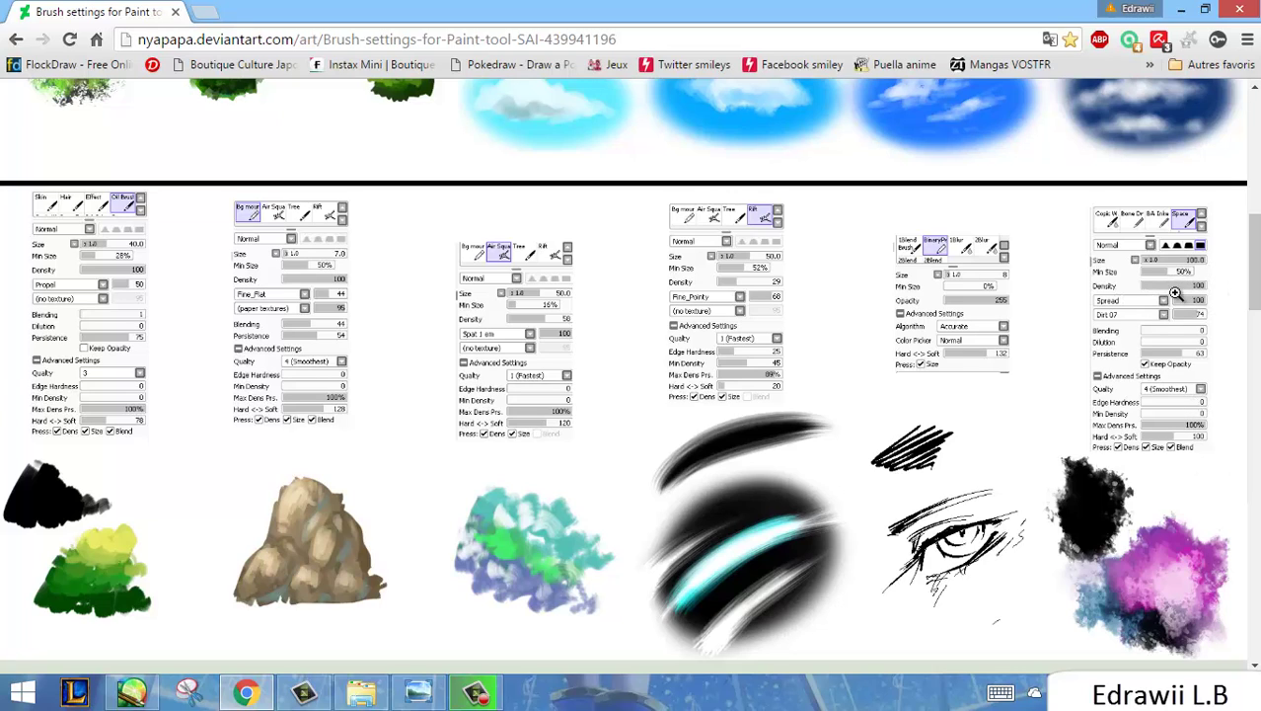
{"action": "left_click", "coordinate": [136, 697]}
{"action": "left_click", "coordinate": [137, 697]}
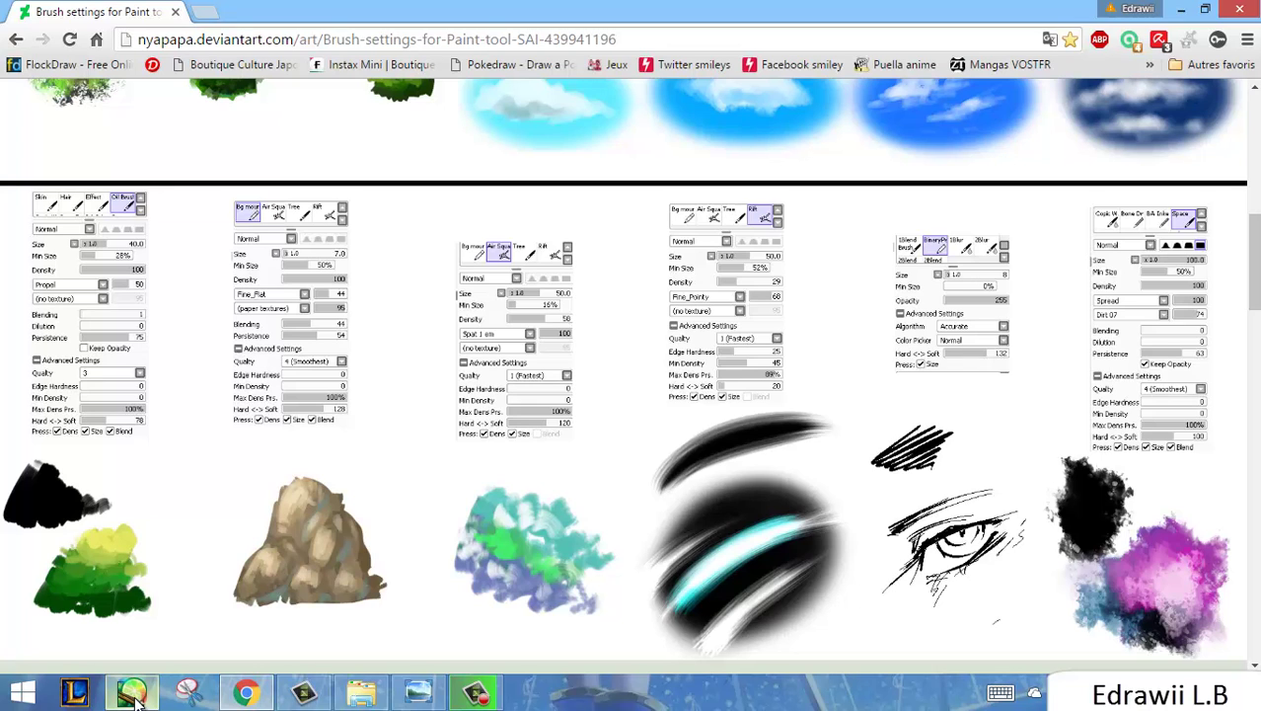
{"action": "left_click", "coordinate": [134, 694]}
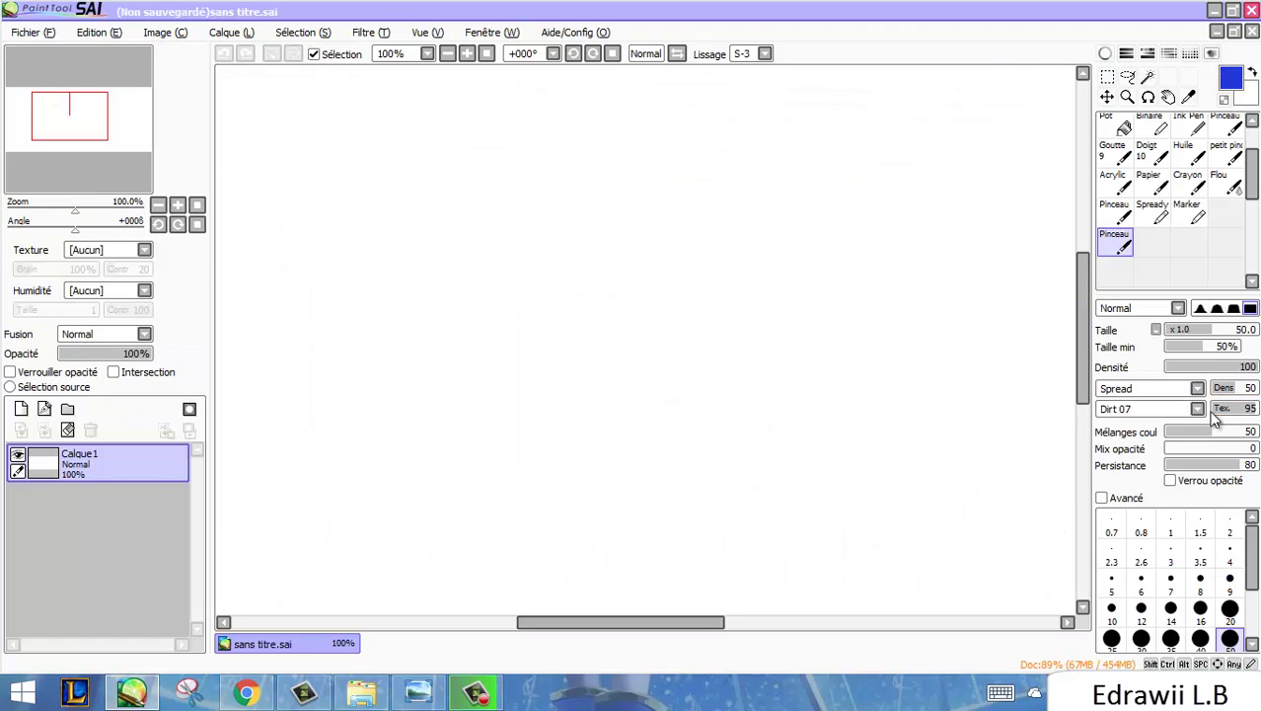
{"action": "left_click_drag", "start_coordinate": [1189, 441], "coordinate": [1137, 444]}
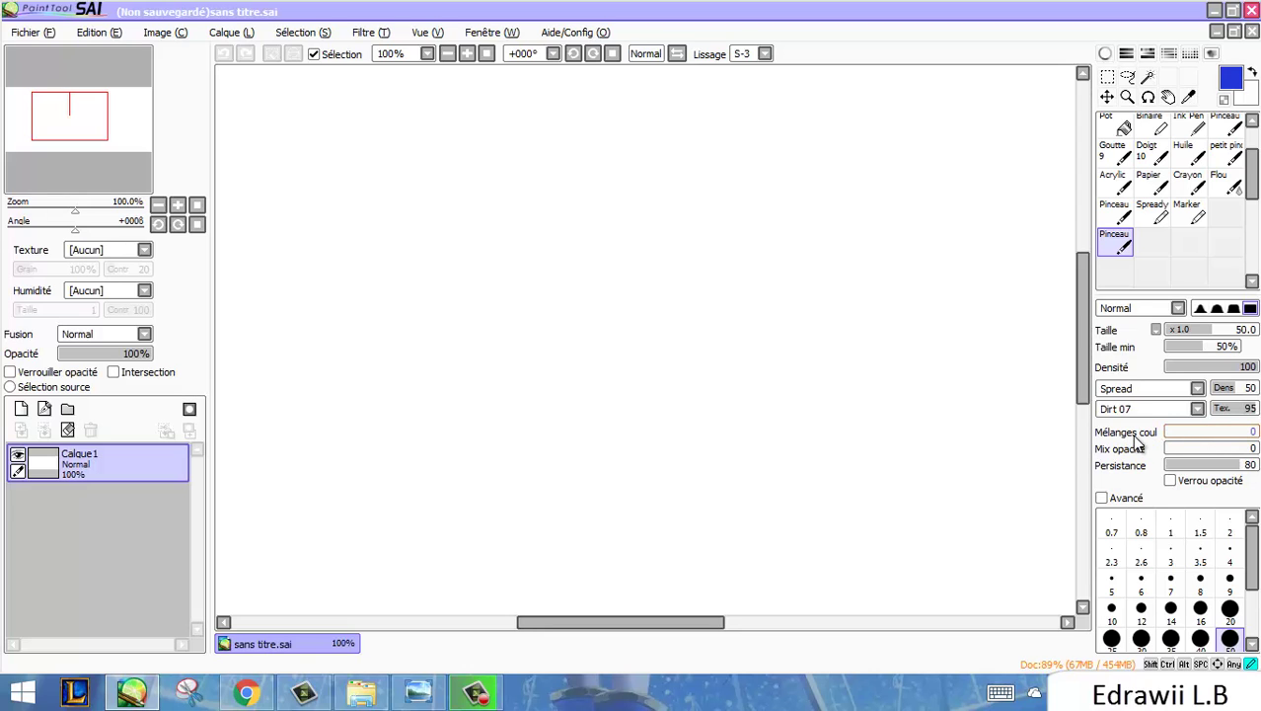
Check the reference chart in Chrome again and set the Pinceau brush's Densité to 63 in SAI
{"action": "left_click", "coordinate": [136, 694]}
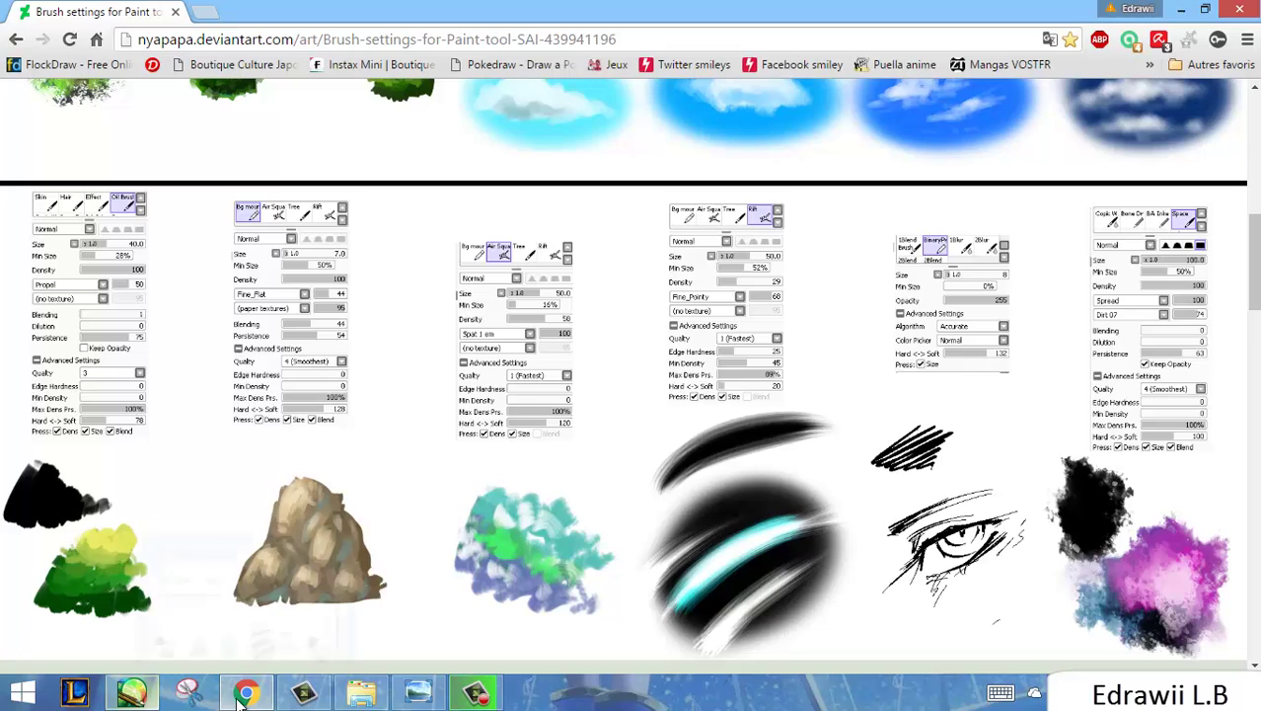
{"action": "mouse_move", "coordinate": [111, 698]}
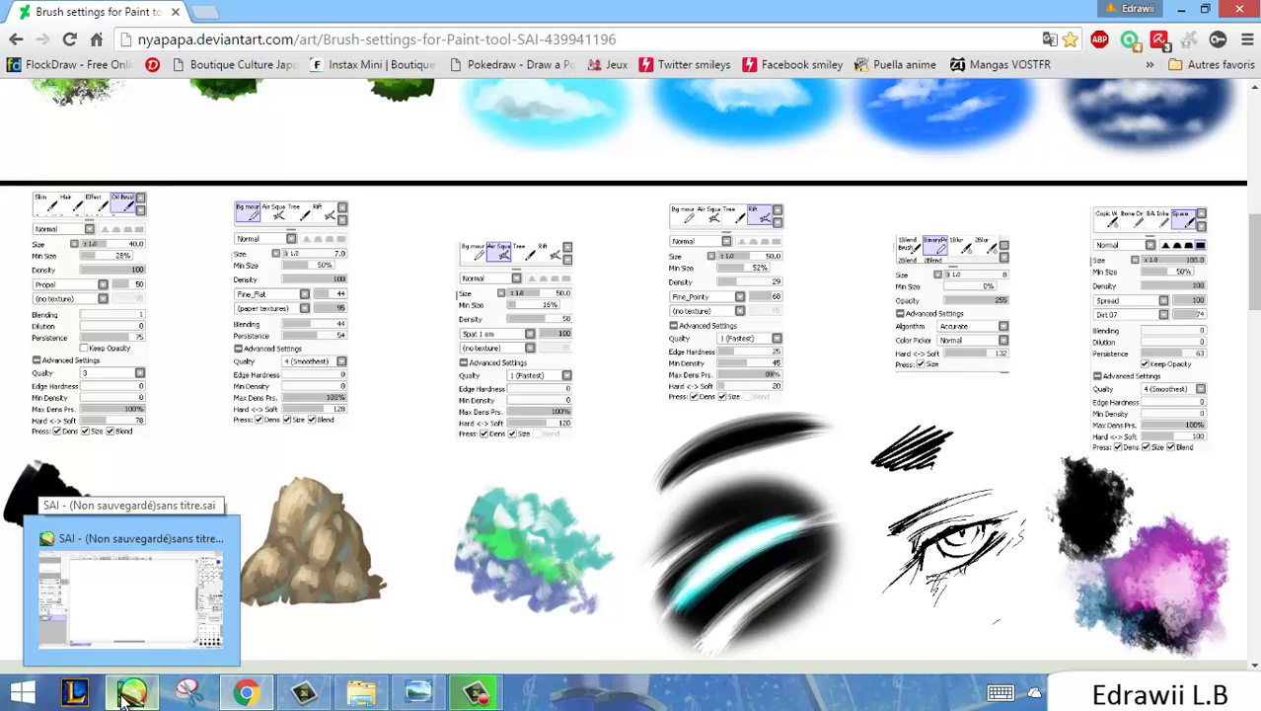
{"action": "left_click", "coordinate": [122, 697]}
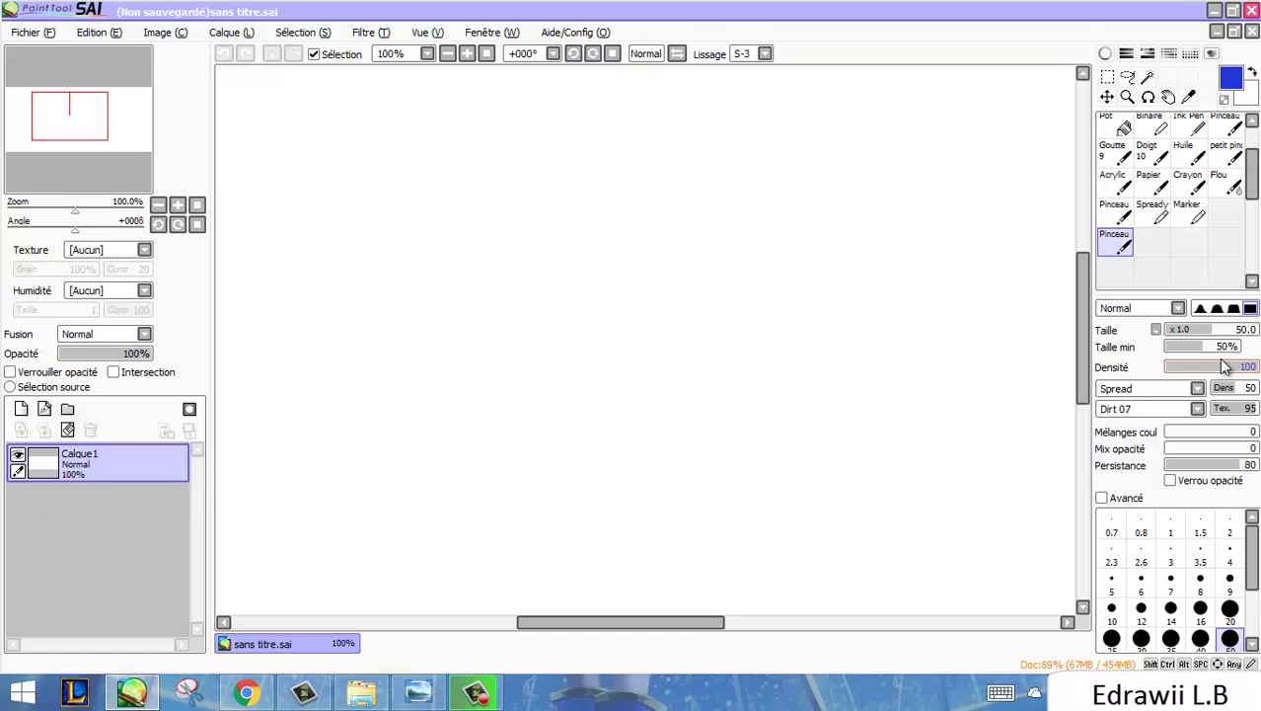
{"action": "mouse_move", "coordinate": [1221, 372]}
{"action": "left_mouse_down"}
{"action": "mouse_move", "coordinate": [1208, 374]}
{"action": "mouse_move", "coordinate": [1222, 371]}
{"action": "left_mouse_up"}
Compare with the chart in Chrome, then enable Verrou opacité and the Avancé settings for the Pinceau brush in SAI
{"action": "left_click", "coordinate": [246, 691]}
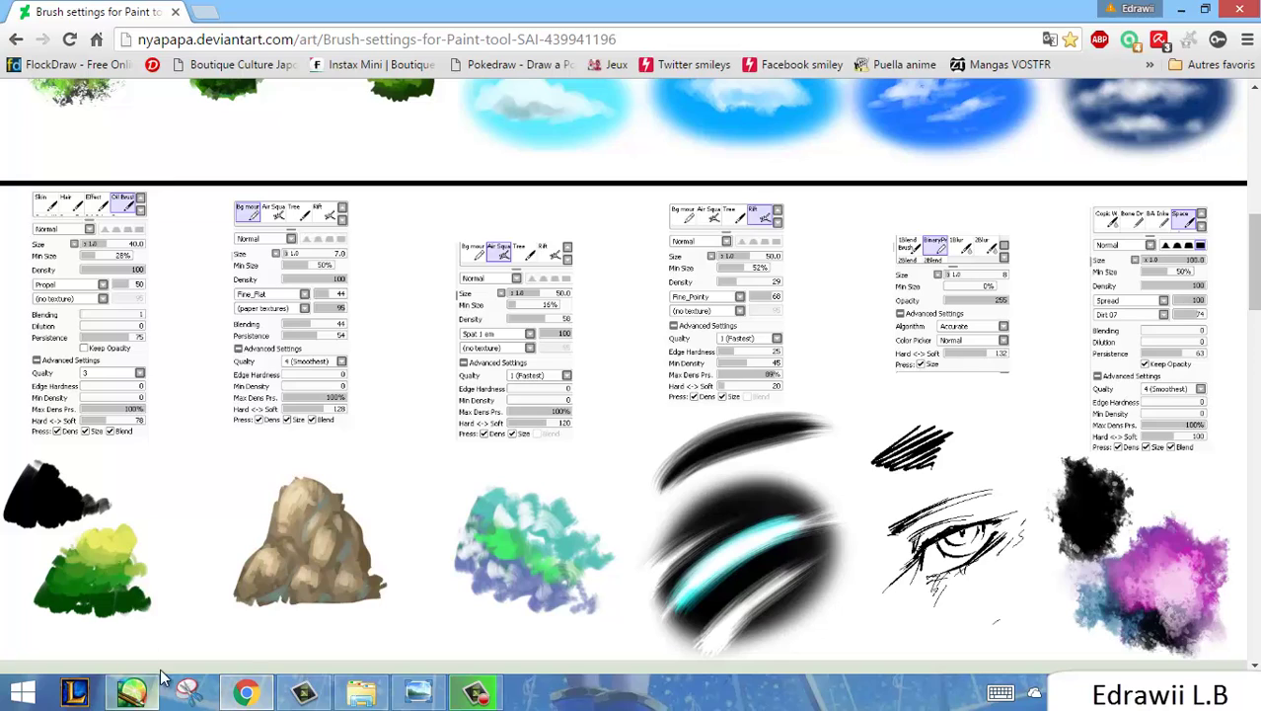
{"action": "left_click", "coordinate": [136, 691]}
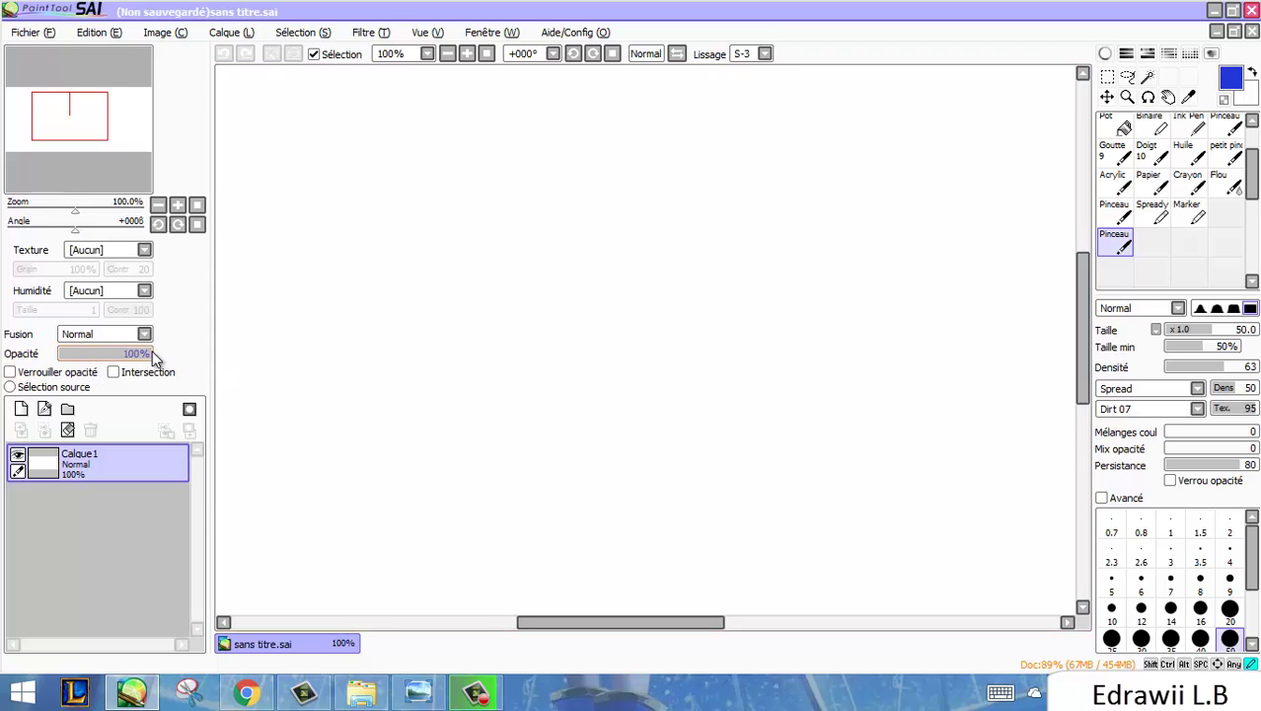
{"action": "left_click_drag", "start_coordinate": [153, 357], "coordinate": [120, 357]}
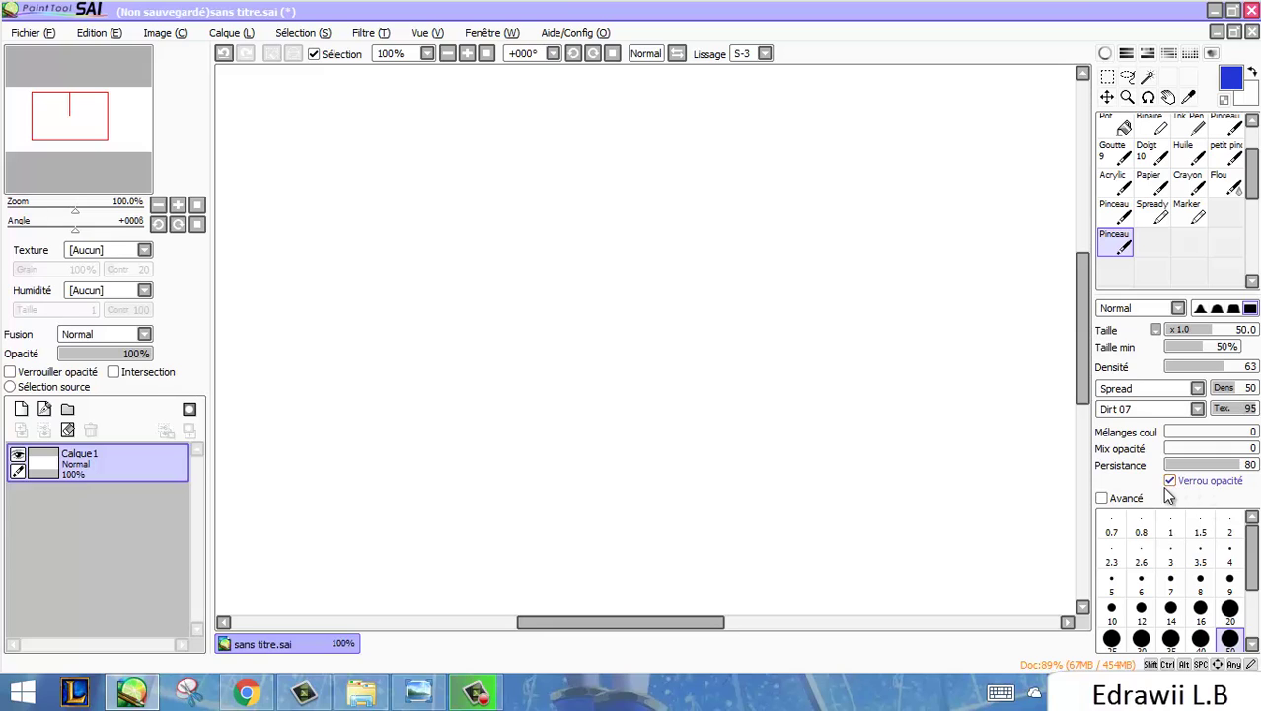
{"action": "left_click", "coordinate": [1100, 497]}
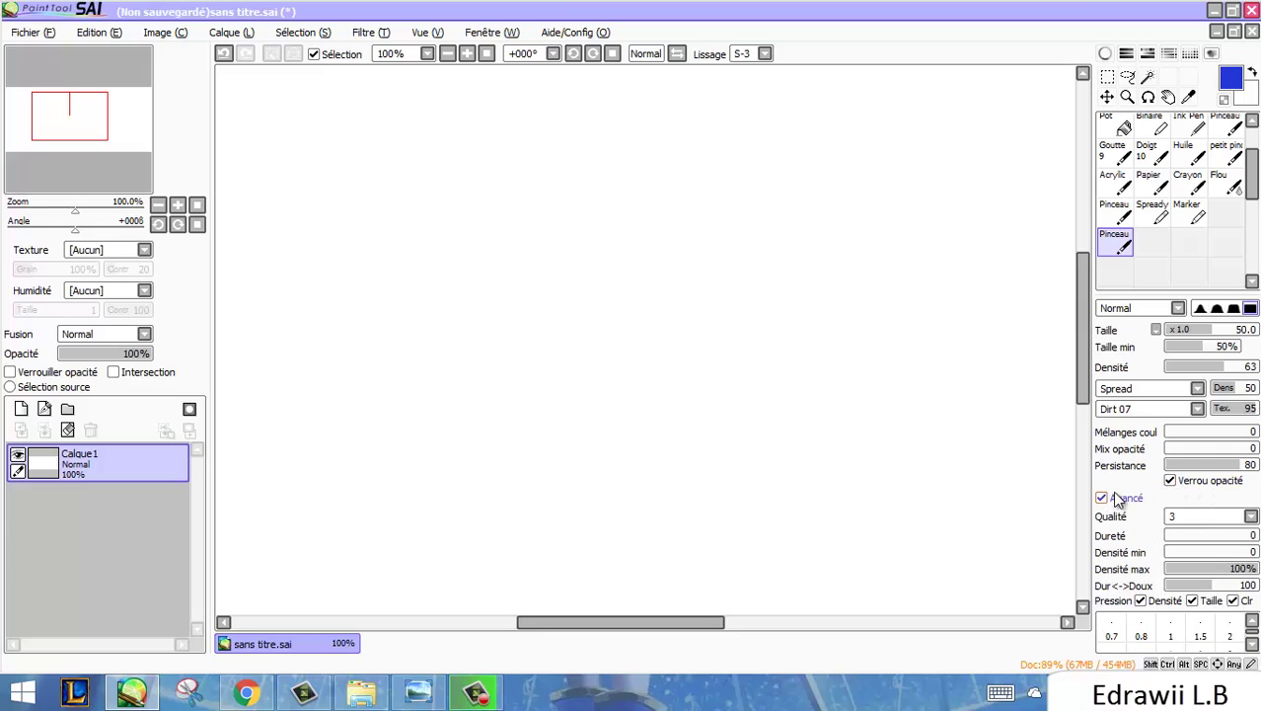
Look up the quality setting in the Chrome chart and set the brush's Qualité to 4 (Qualité) in SAI
{"action": "left_click", "coordinate": [246, 694]}
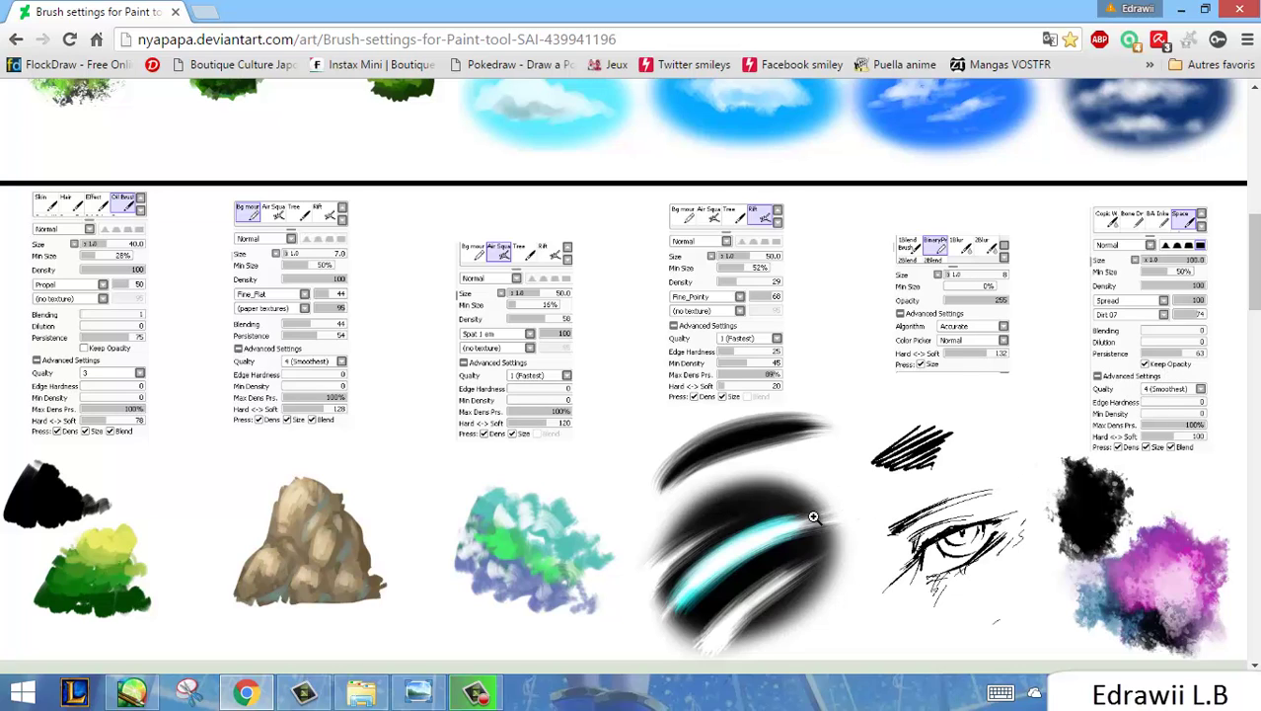
{"action": "left_click", "coordinate": [132, 694]}
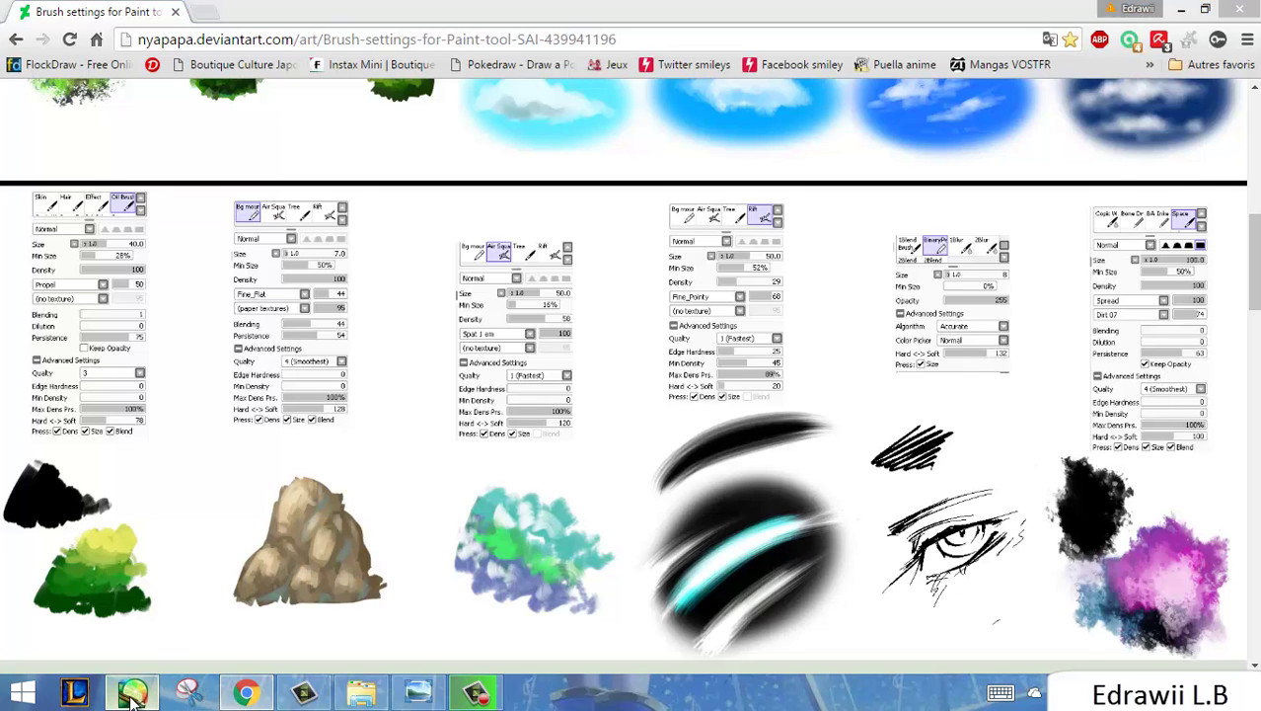
{"action": "left_click", "coordinate": [1184, 518]}
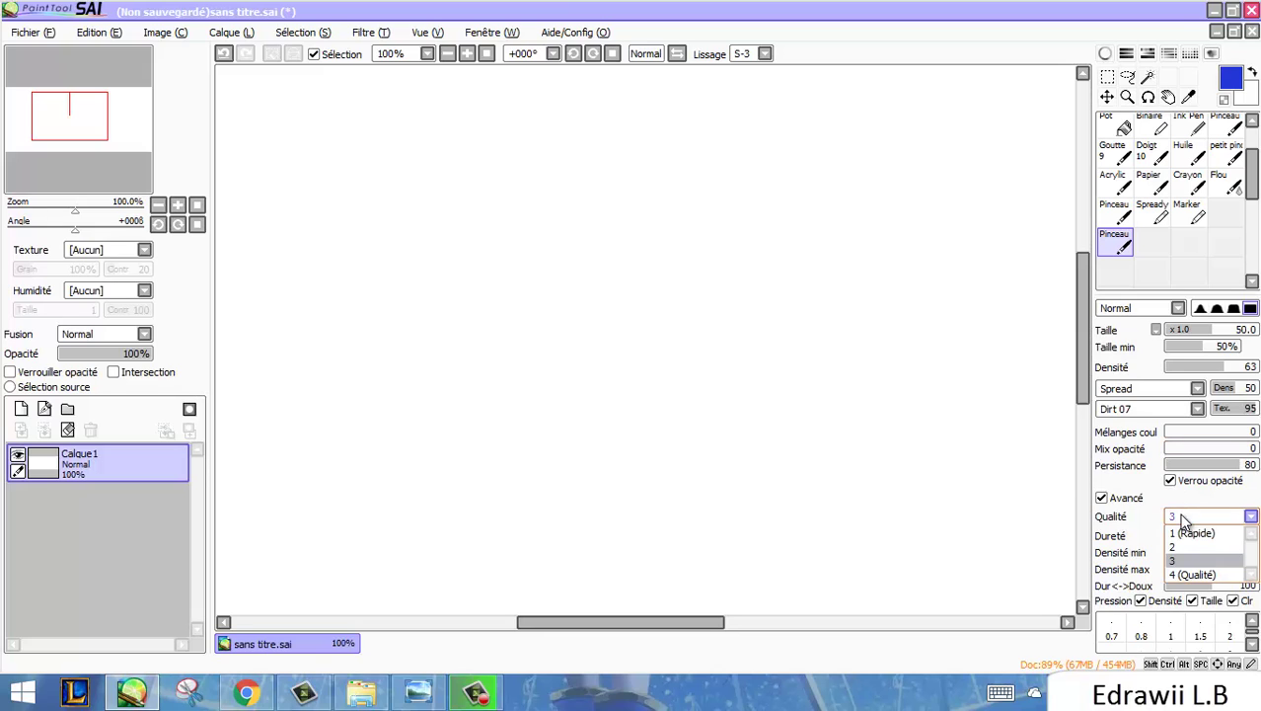
{"action": "left_click", "coordinate": [1184, 521]}
{"action": "left_click", "coordinate": [1186, 523]}
{"action": "left_click", "coordinate": [1184, 542]}
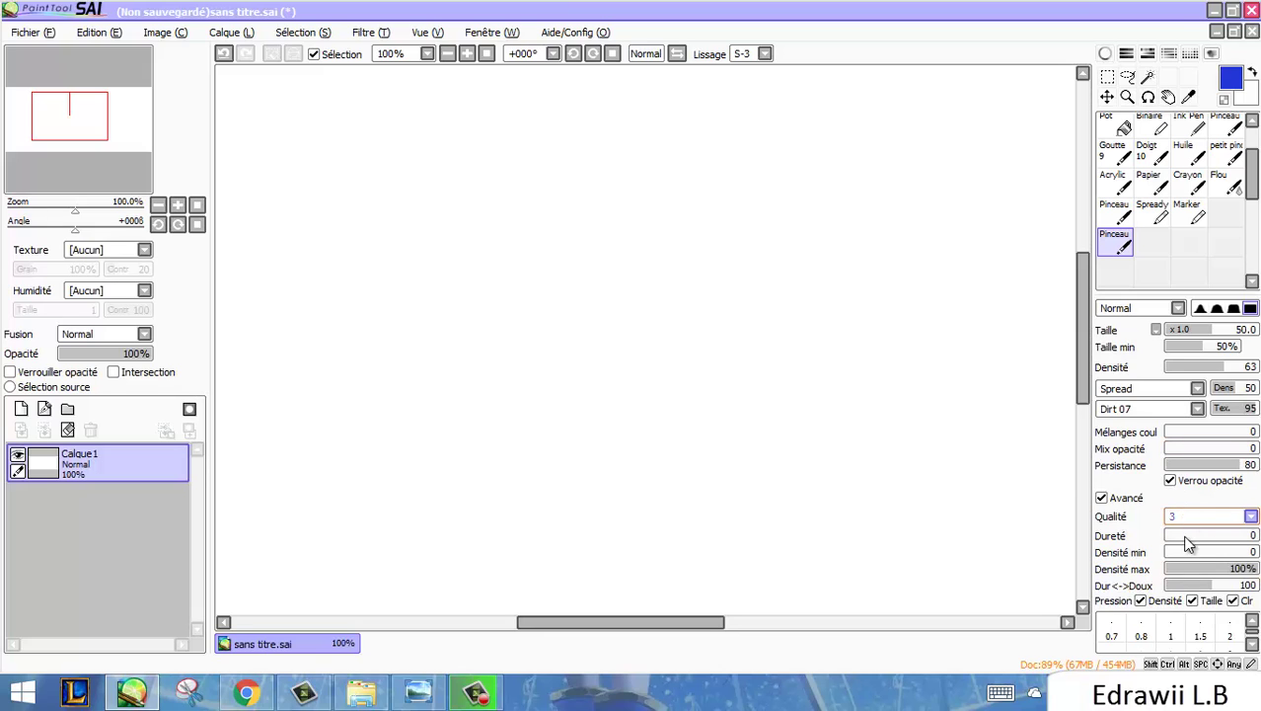
{"action": "left_click", "coordinate": [1179, 520]}
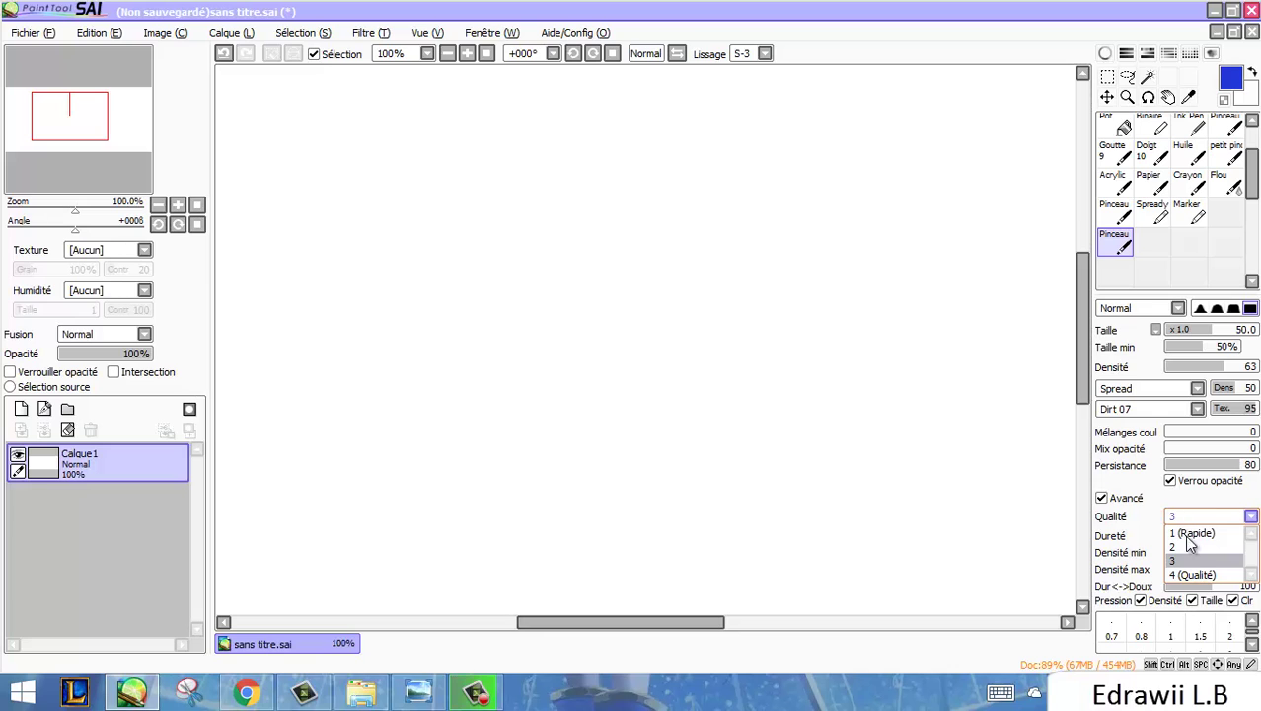
{"action": "left_click", "coordinate": [1196, 572]}
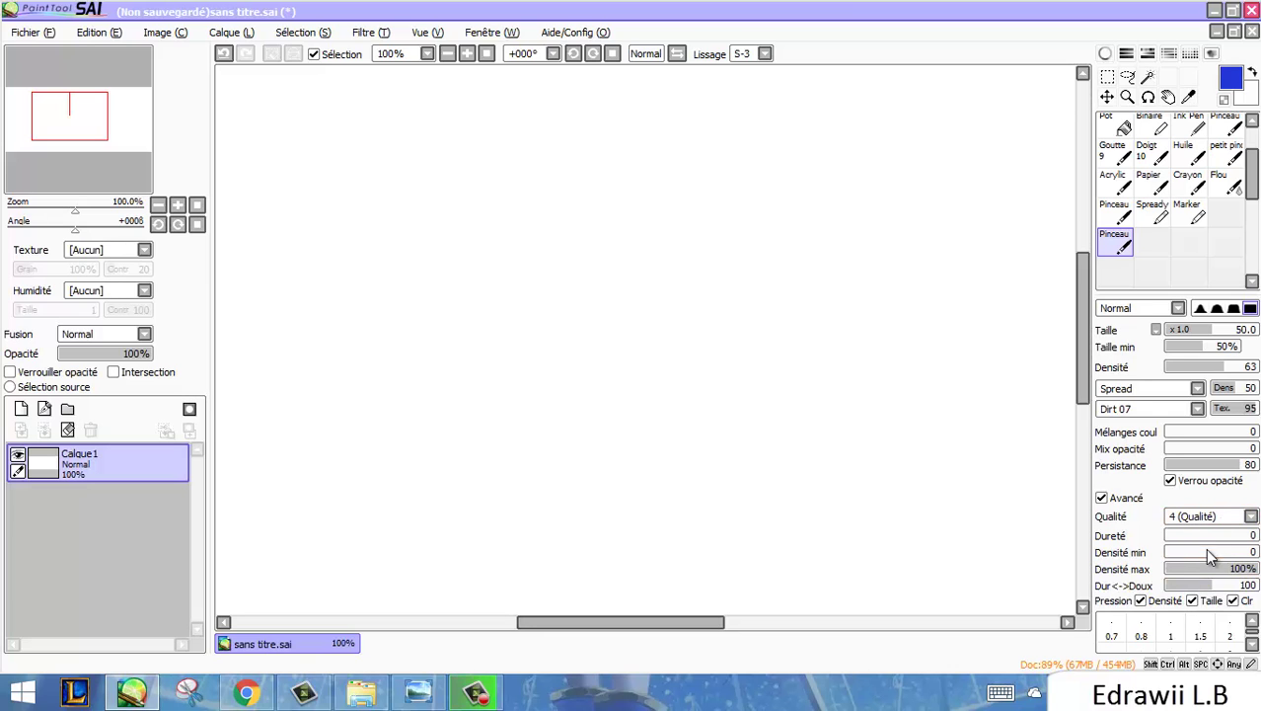
Check the advanced values in Chrome, lower the Pinceau brush's Dur<->Doux setting in SAI, and return to the chart
{"action": "left_click", "coordinate": [245, 693]}
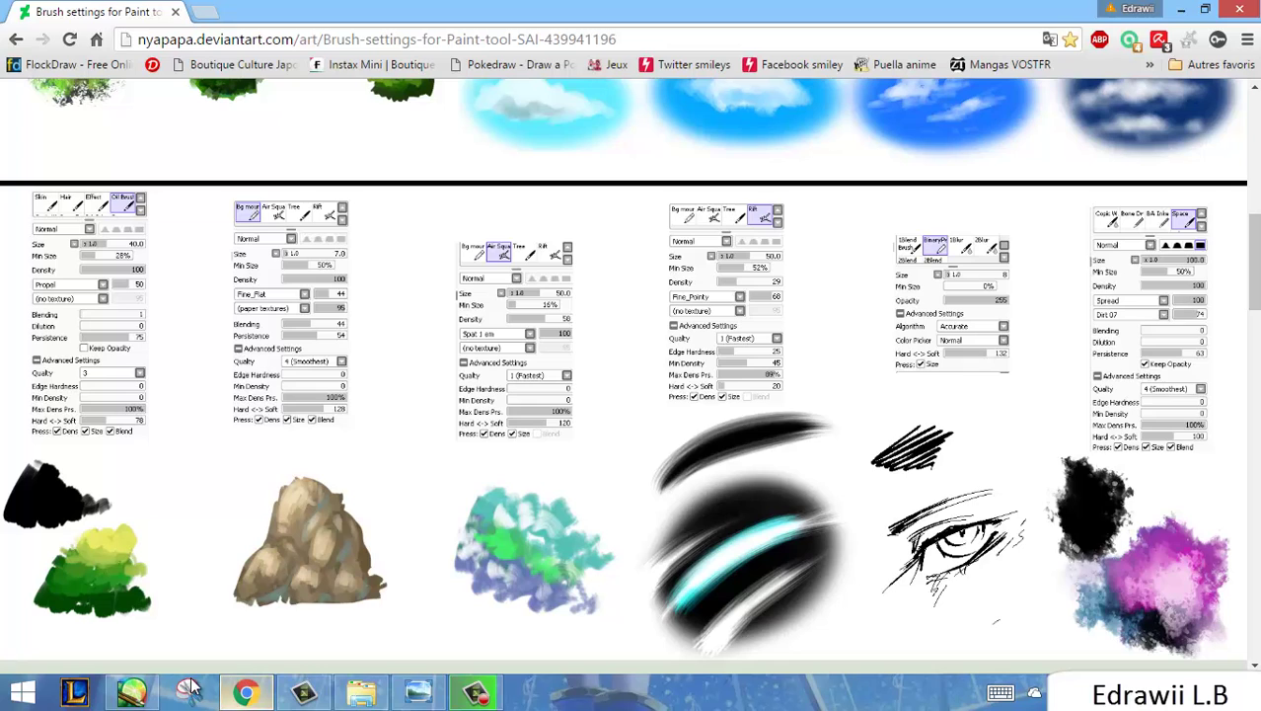
{"action": "left_click", "coordinate": [132, 693]}
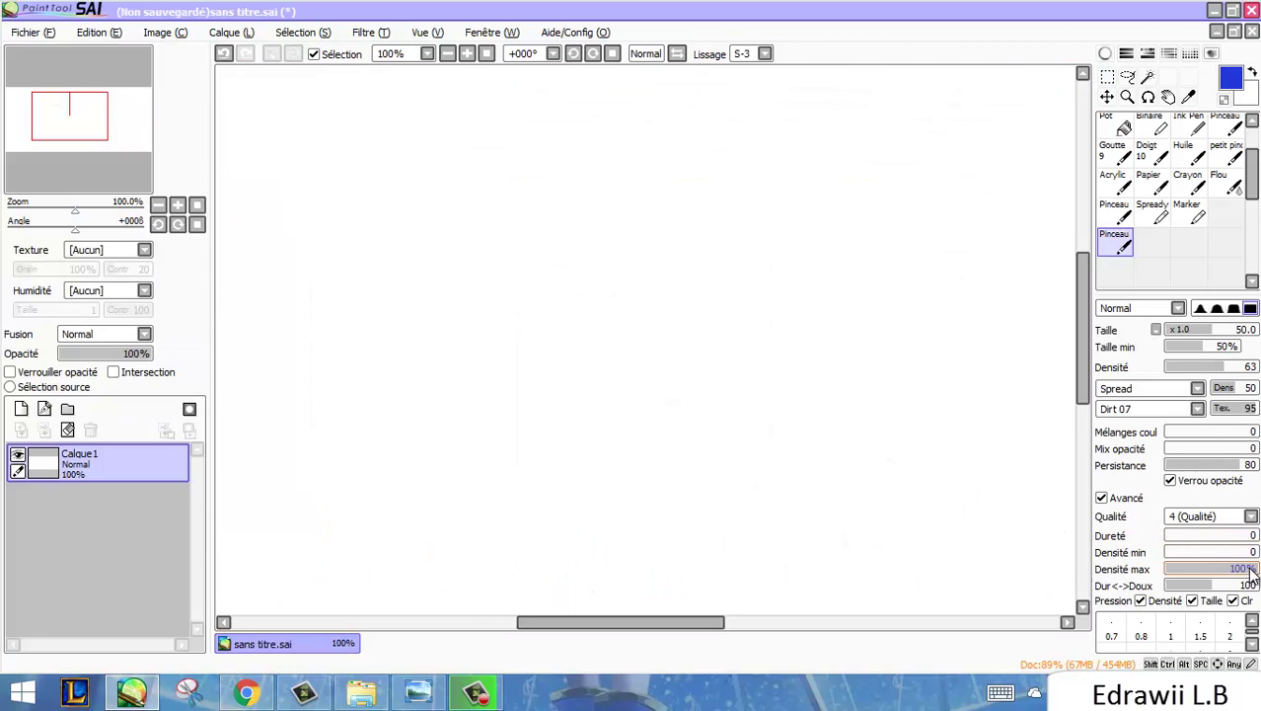
{"action": "left_click", "coordinate": [1177, 587]}
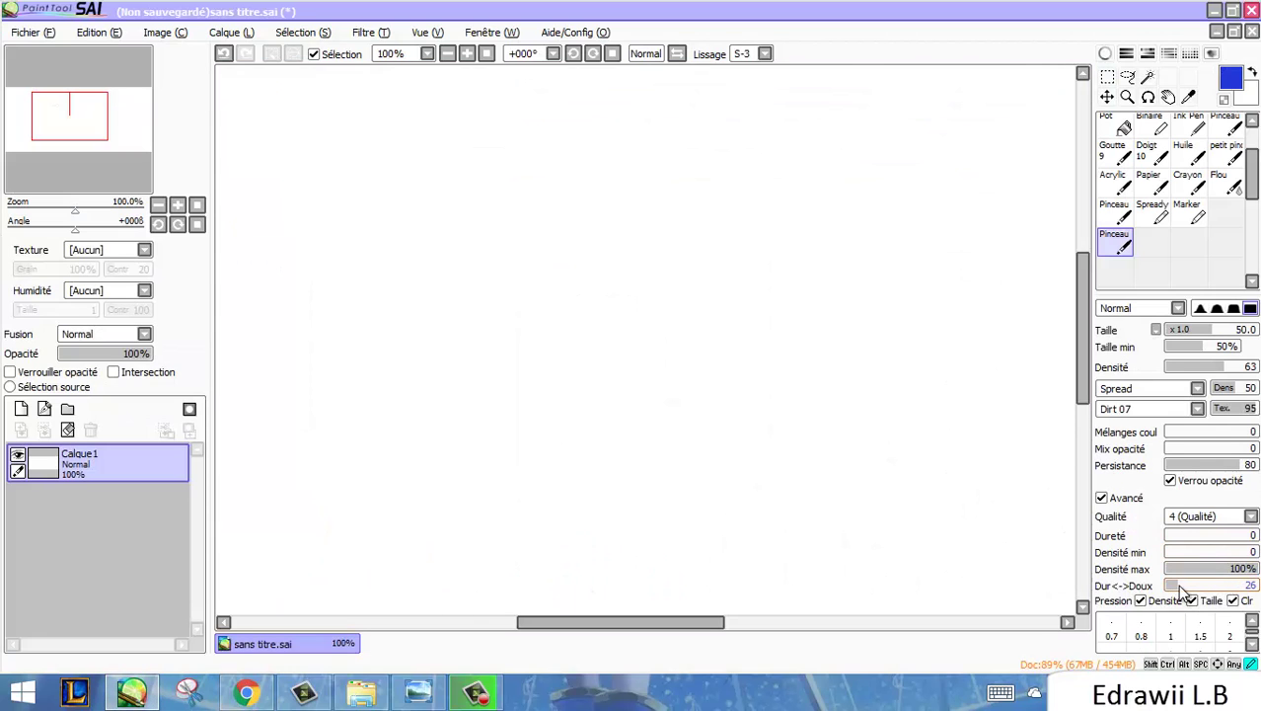
{"action": "left_click_drag", "start_coordinate": [1191, 588], "coordinate": [1175, 589]}
{"action": "left_click", "coordinate": [247, 693]}
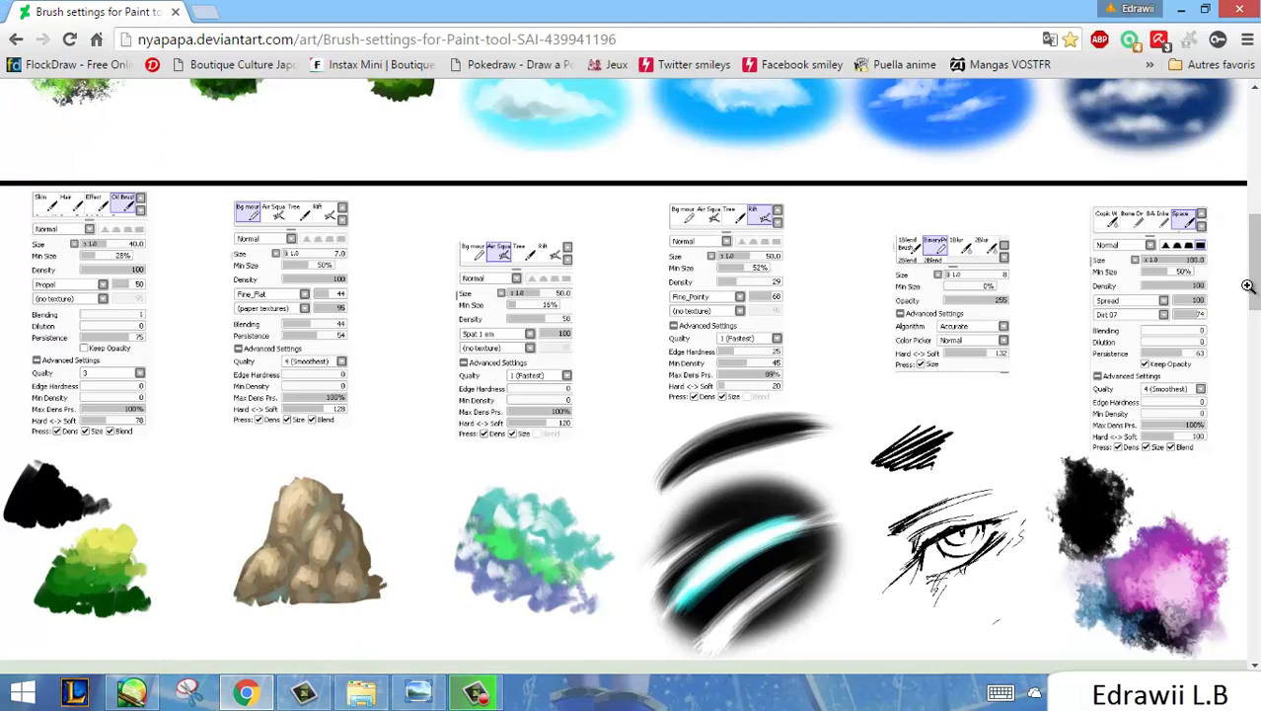
Finish checking the brush chart, switch back to SAI, display the colour wheel and choose a bright violet
{"action": "scroll", "coordinate": [1146, 421], "scroll_direction": "down", "scroll_amount": 2}
{"action": "scroll", "coordinate": [1146, 421], "scroll_direction": "up", "scroll_amount": 2}
{"action": "left_click", "coordinate": [133, 694]}
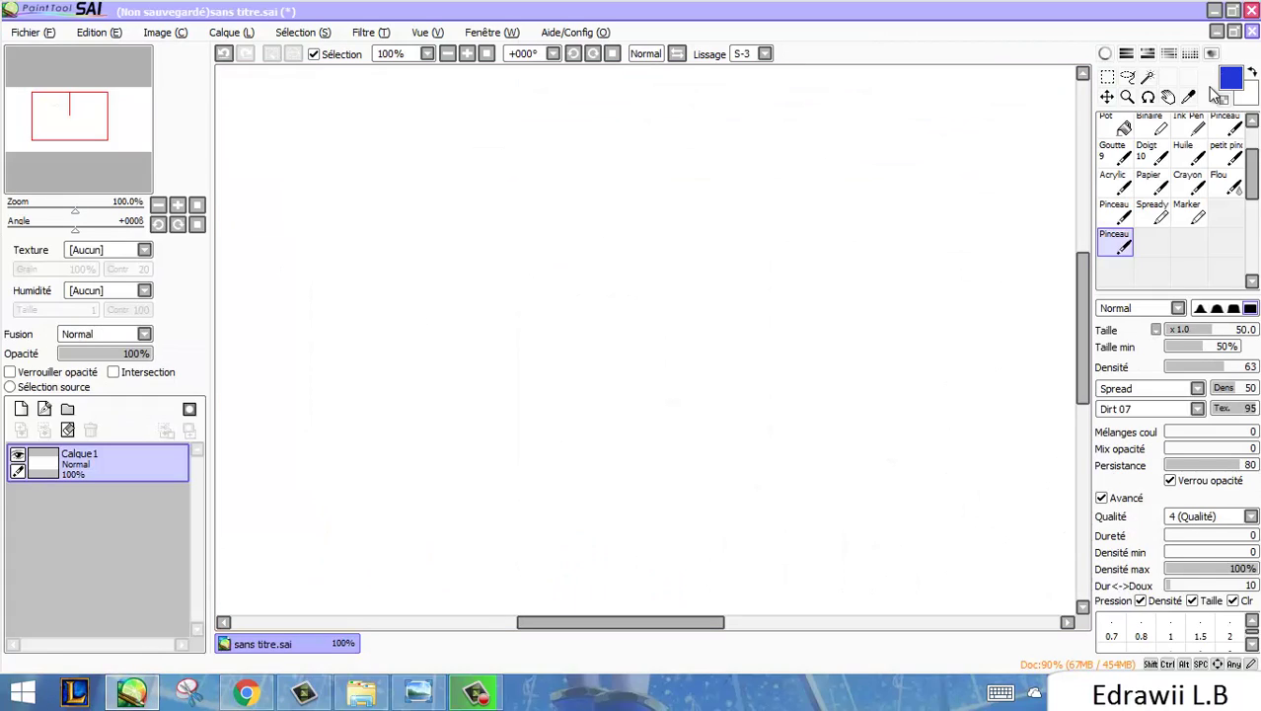
{"action": "scroll", "coordinate": [1194, 162], "scroll_direction": "up", "scroll_amount": 1}
{"action": "left_click", "coordinate": [1105, 53]}
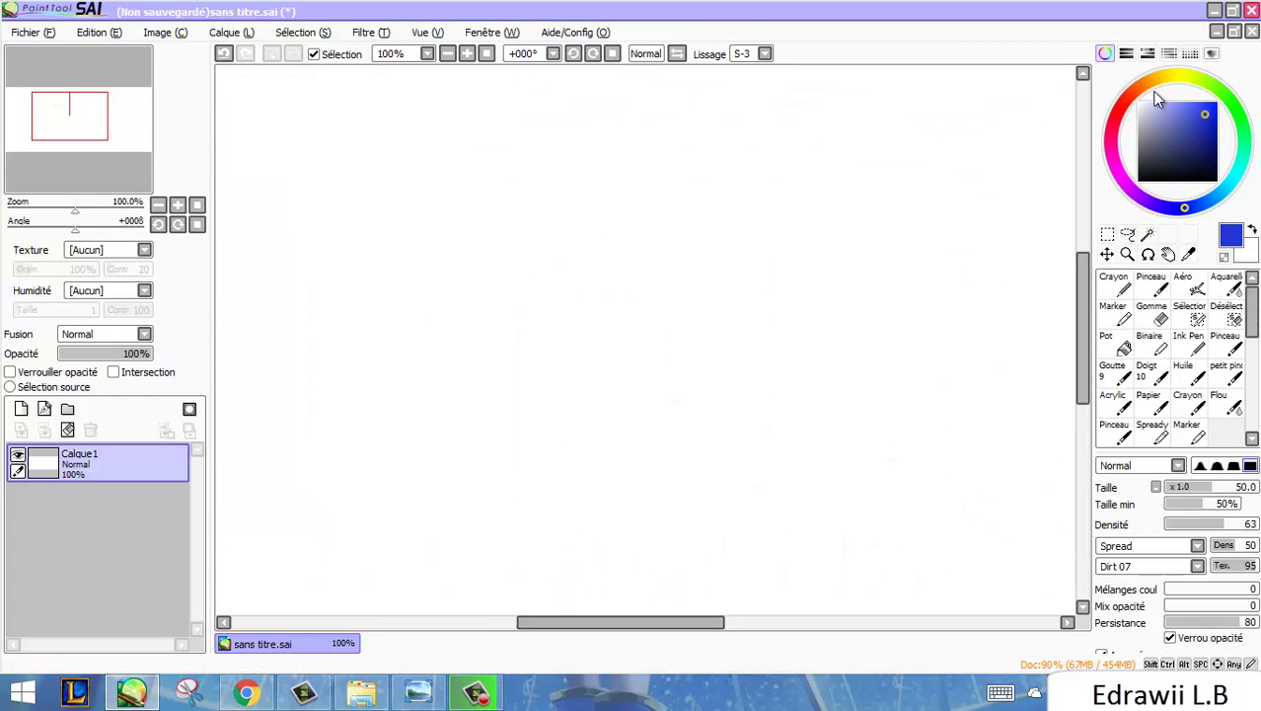
{"action": "left_click_drag", "start_coordinate": [1149, 209], "coordinate": [1136, 194]}
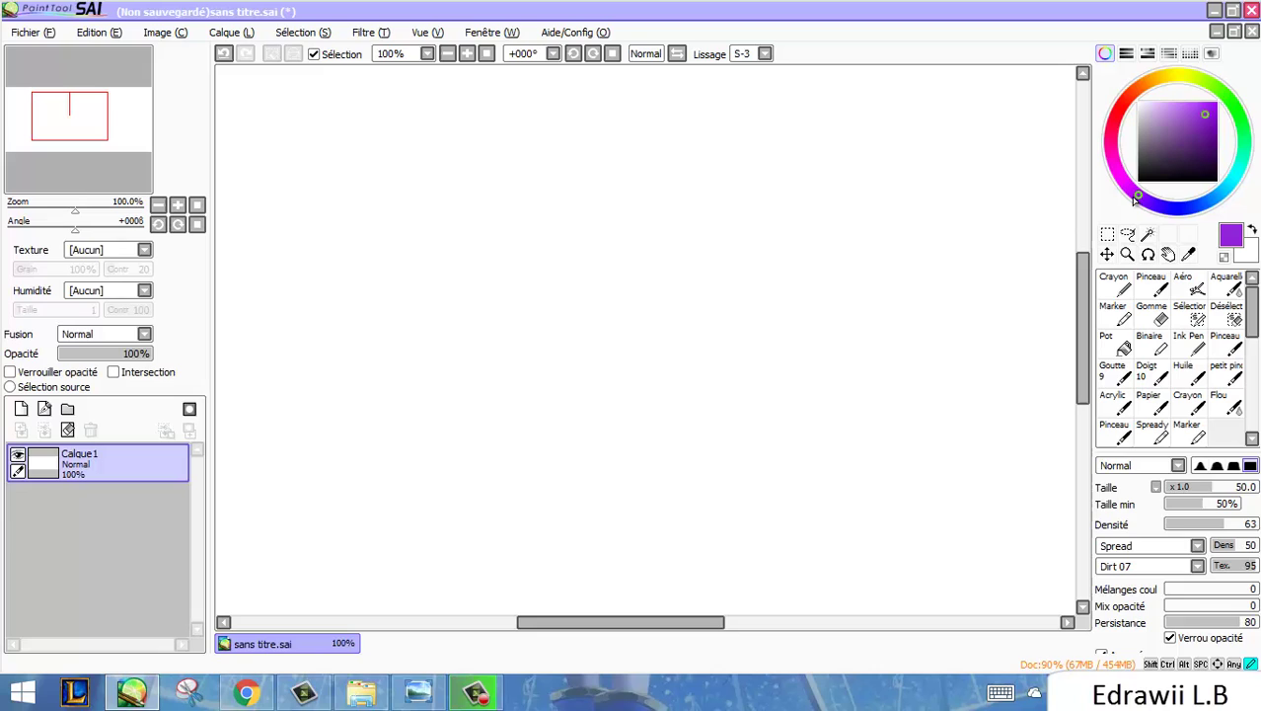
{"action": "left_click", "coordinate": [1195, 107]}
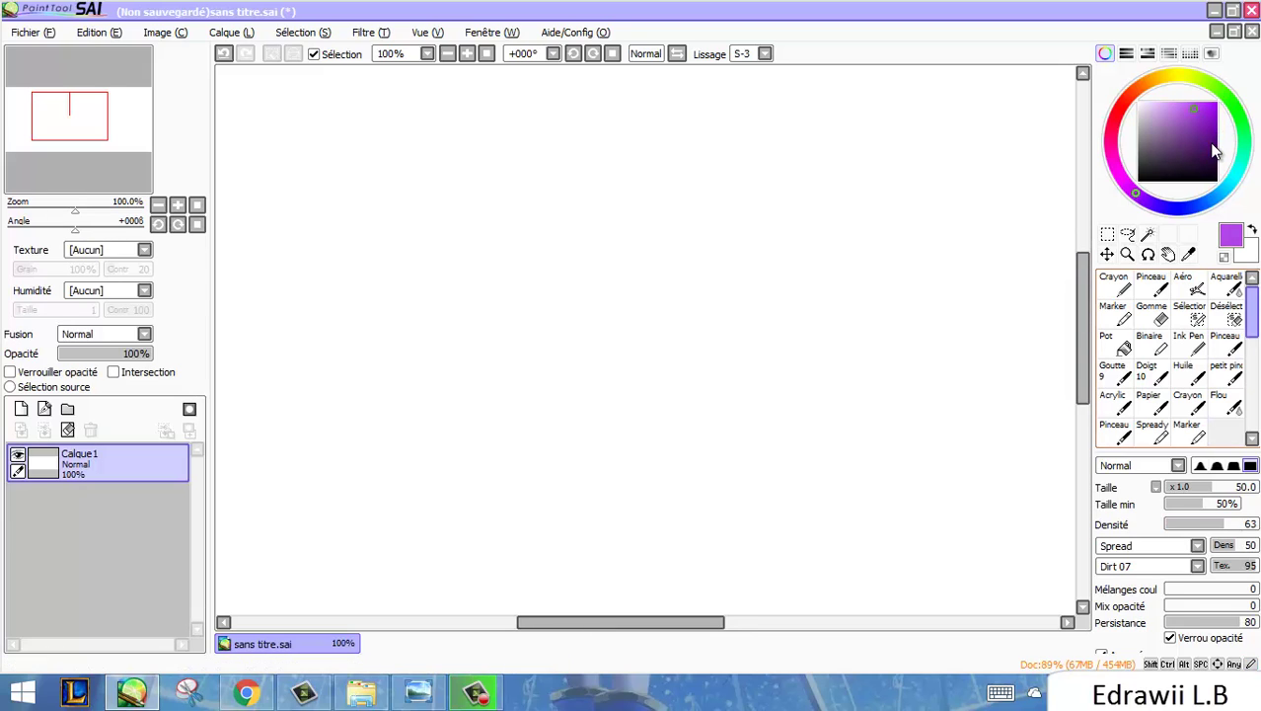
Paint a large violet patch mid-canvas with the Pinceau brush and layer a lighter violet over its centre
{"action": "mouse_move", "coordinate": [540, 301]}
{"action": "left_mouse_down"}
{"action": "mouse_move", "coordinate": [667, 332]}
{"action": "mouse_move", "coordinate": [664, 237]}
{"action": "mouse_move", "coordinate": [604, 365]}
{"action": "mouse_move", "coordinate": [710, 237]}
{"action": "mouse_move", "coordinate": [593, 385]}
{"action": "mouse_move", "coordinate": [806, 296]}
{"action": "mouse_move", "coordinate": [667, 445]}
{"action": "mouse_move", "coordinate": [831, 366]}
{"action": "mouse_move", "coordinate": [749, 398]}
{"action": "mouse_move", "coordinate": [711, 257]}
{"action": "mouse_move", "coordinate": [509, 323]}
{"action": "mouse_move", "coordinate": [612, 168]}
{"action": "mouse_move", "coordinate": [395, 333]}
{"action": "mouse_move", "coordinate": [546, 163]}
{"action": "mouse_move", "coordinate": [487, 219]}
{"action": "mouse_move", "coordinate": [513, 325]}
{"action": "mouse_move", "coordinate": [528, 336]}
{"action": "mouse_move", "coordinate": [674, 334]}
{"action": "mouse_move", "coordinate": [751, 410]}
{"action": "mouse_move", "coordinate": [868, 414]}
{"action": "mouse_move", "coordinate": [917, 316]}
{"action": "left_mouse_up"}
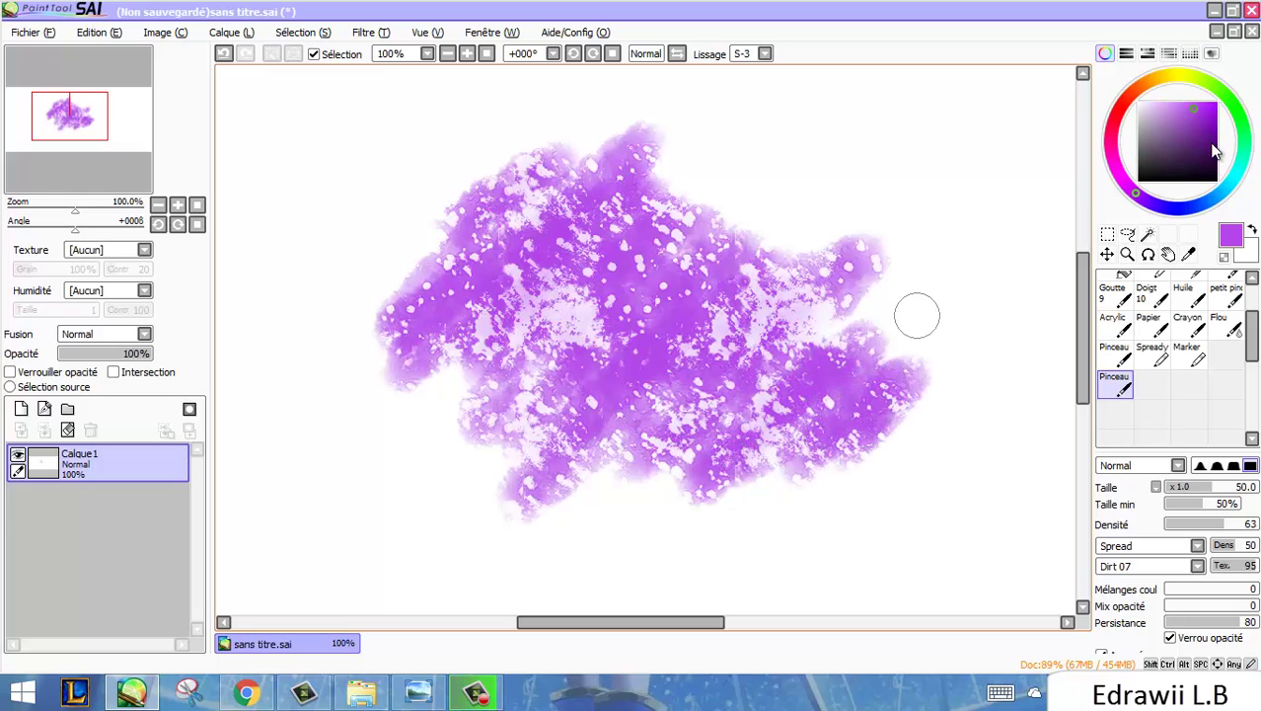
{"action": "left_click_drag", "start_coordinate": [1187, 106], "coordinate": [1177, 101]}
{"action": "mouse_move", "coordinate": [595, 178]}
{"action": "left_mouse_down"}
{"action": "mouse_move", "coordinate": [572, 237]}
{"action": "mouse_move", "coordinate": [616, 192]}
{"action": "mouse_move", "coordinate": [599, 272]}
{"action": "mouse_move", "coordinate": [640, 278]}
{"action": "mouse_move", "coordinate": [625, 316]}
{"action": "mouse_move", "coordinate": [713, 318]}
{"action": "mouse_move", "coordinate": [762, 382]}
{"action": "mouse_move", "coordinate": [809, 390]}
{"action": "mouse_move", "coordinate": [811, 444]}
{"action": "mouse_move", "coordinate": [896, 446]}
{"action": "left_mouse_up"}
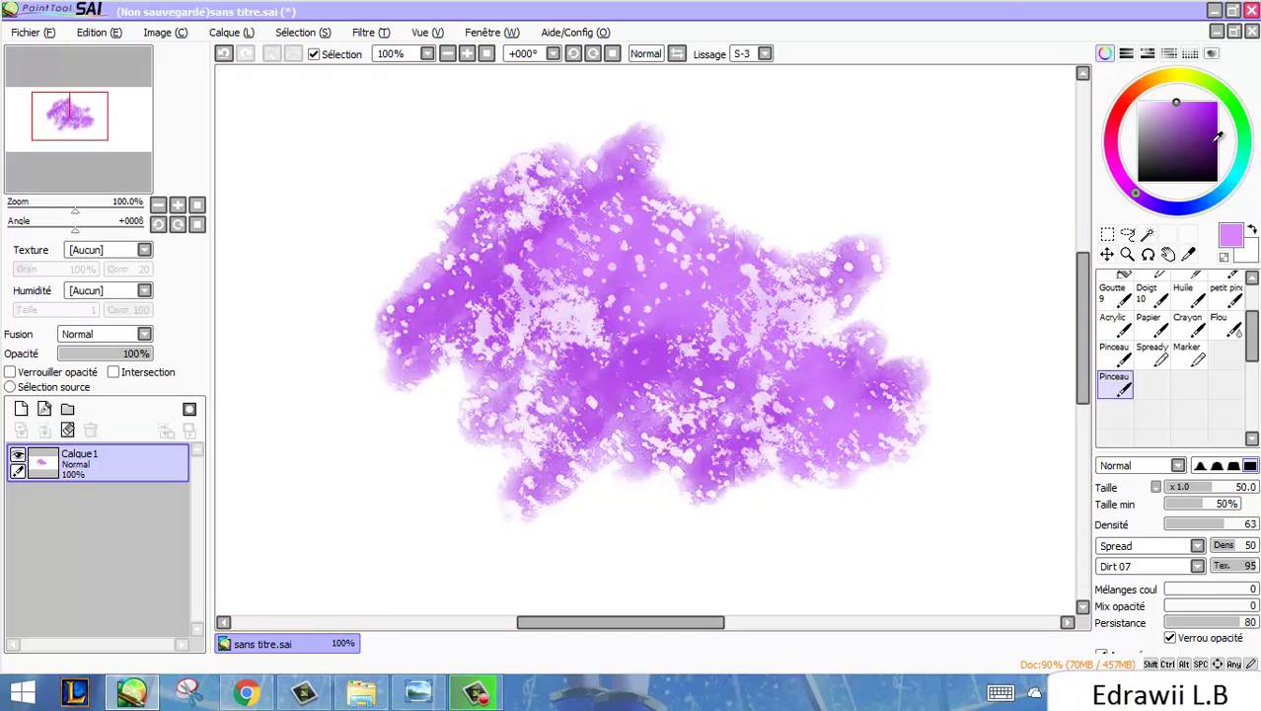
Brush pale lilac around the edges of the violet patch and add a darker violet over its left part
{"action": "left_click", "coordinate": [1152, 107]}
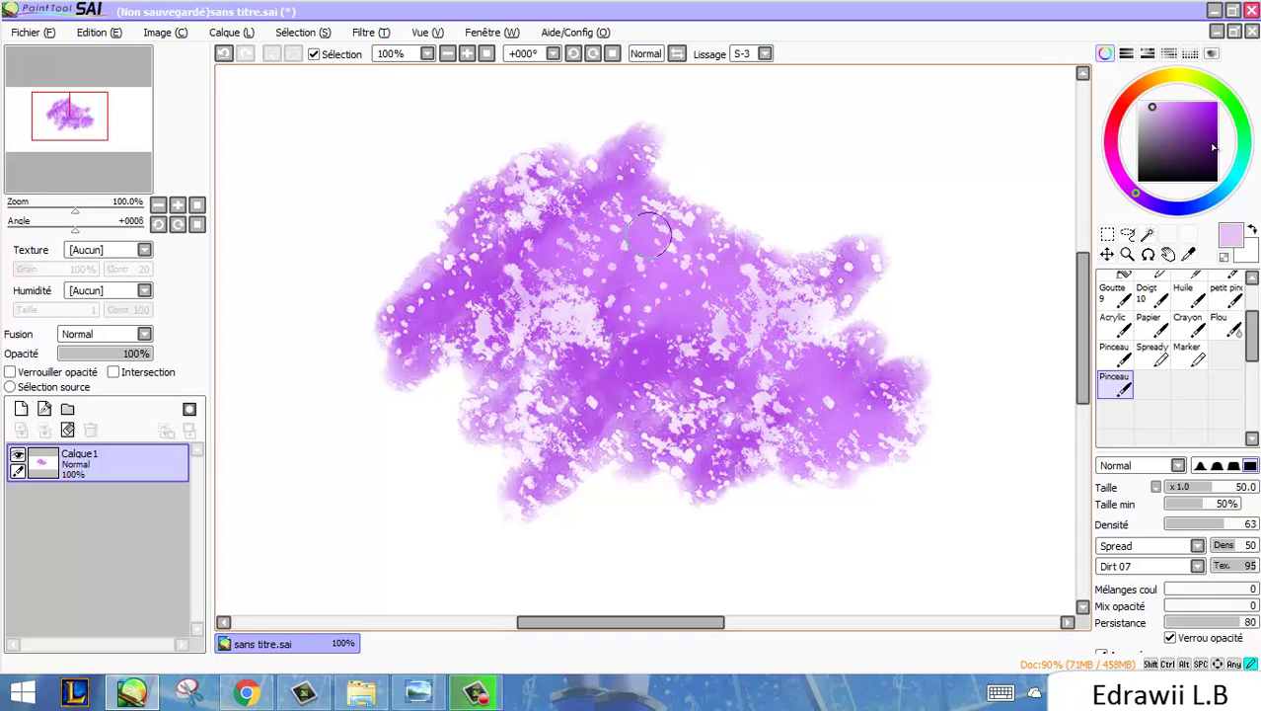
{"action": "mouse_move", "coordinate": [655, 234]}
{"action": "left_mouse_down"}
{"action": "mouse_move", "coordinate": [836, 281]}
{"action": "mouse_move", "coordinate": [875, 324]}
{"action": "mouse_move", "coordinate": [873, 376]}
{"action": "mouse_move", "coordinate": [919, 372]}
{"action": "mouse_move", "coordinate": [937, 390]}
{"action": "mouse_move", "coordinate": [862, 477]}
{"action": "mouse_move", "coordinate": [813, 498]}
{"action": "mouse_move", "coordinate": [614, 488]}
{"action": "mouse_move", "coordinate": [558, 502]}
{"action": "mouse_move", "coordinate": [534, 466]}
{"action": "mouse_move", "coordinate": [494, 485]}
{"action": "mouse_move", "coordinate": [504, 454]}
{"action": "mouse_move", "coordinate": [446, 412]}
{"action": "mouse_move", "coordinate": [468, 367]}
{"action": "mouse_move", "coordinate": [395, 361]}
{"action": "mouse_move", "coordinate": [379, 283]}
{"action": "mouse_move", "coordinate": [413, 223]}
{"action": "mouse_move", "coordinate": [529, 155]}
{"action": "mouse_move", "coordinate": [547, 161]}
{"action": "mouse_move", "coordinate": [459, 280]}
{"action": "mouse_move", "coordinate": [524, 371]}
{"action": "left_mouse_up"}
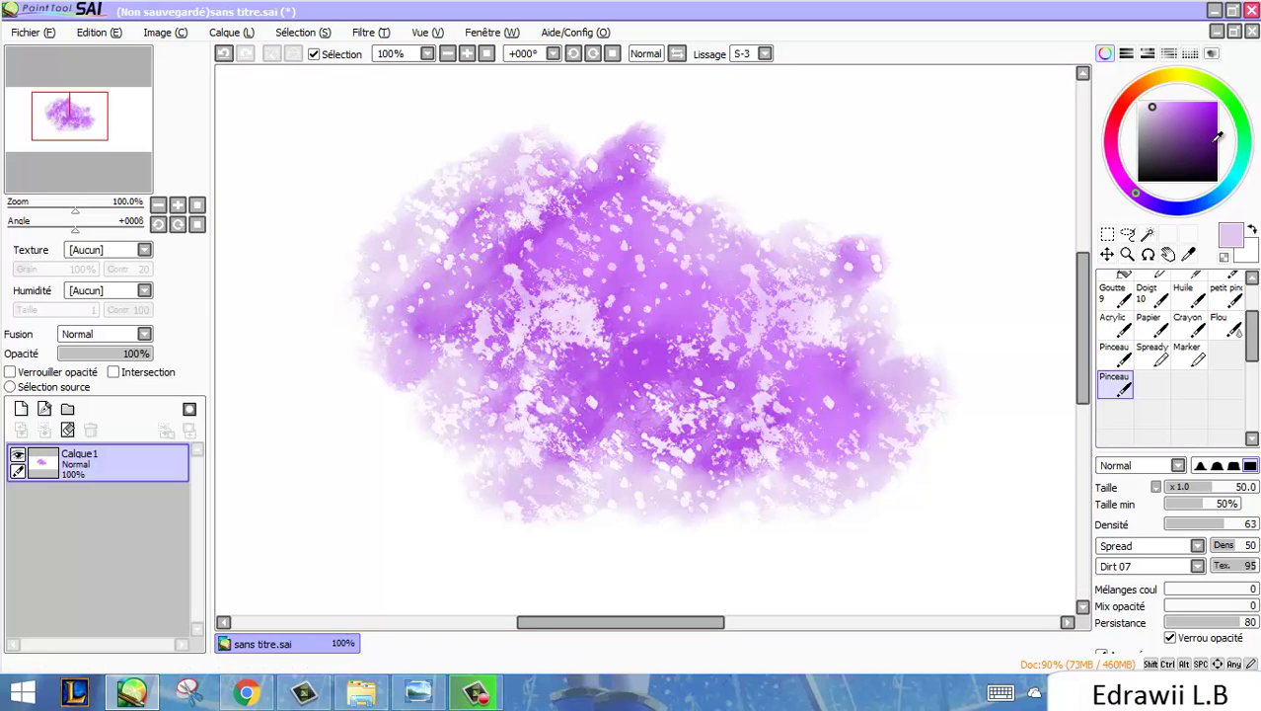
{"action": "left_click", "coordinate": [1199, 114]}
{"action": "mouse_move", "coordinate": [453, 247]}
{"action": "left_mouse_down"}
{"action": "mouse_move", "coordinate": [455, 280]}
{"action": "mouse_move", "coordinate": [487, 266]}
{"action": "mouse_move", "coordinate": [460, 259]}
{"action": "mouse_move", "coordinate": [460, 209]}
{"action": "mouse_move", "coordinate": [423, 314]}
{"action": "mouse_move", "coordinate": [469, 333]}
{"action": "mouse_move", "coordinate": [476, 363]}
{"action": "mouse_move", "coordinate": [526, 405]}
{"action": "left_mouse_up"}
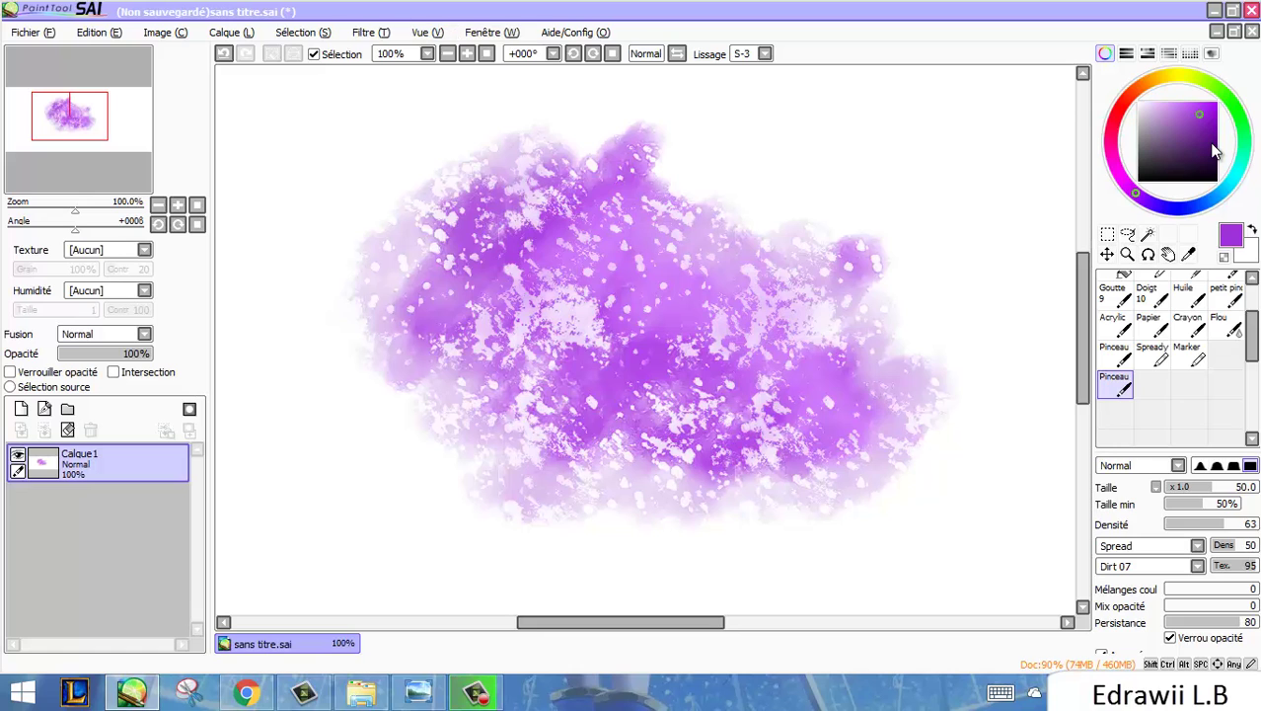
Shift the painted patch's hue to red with Teinte/Saturation, setting Teinte to +47, and check it at 75% and 100% zoom
{"action": "left_click", "coordinate": [370, 32]}
{"action": "left_click", "coordinate": [390, 47]}
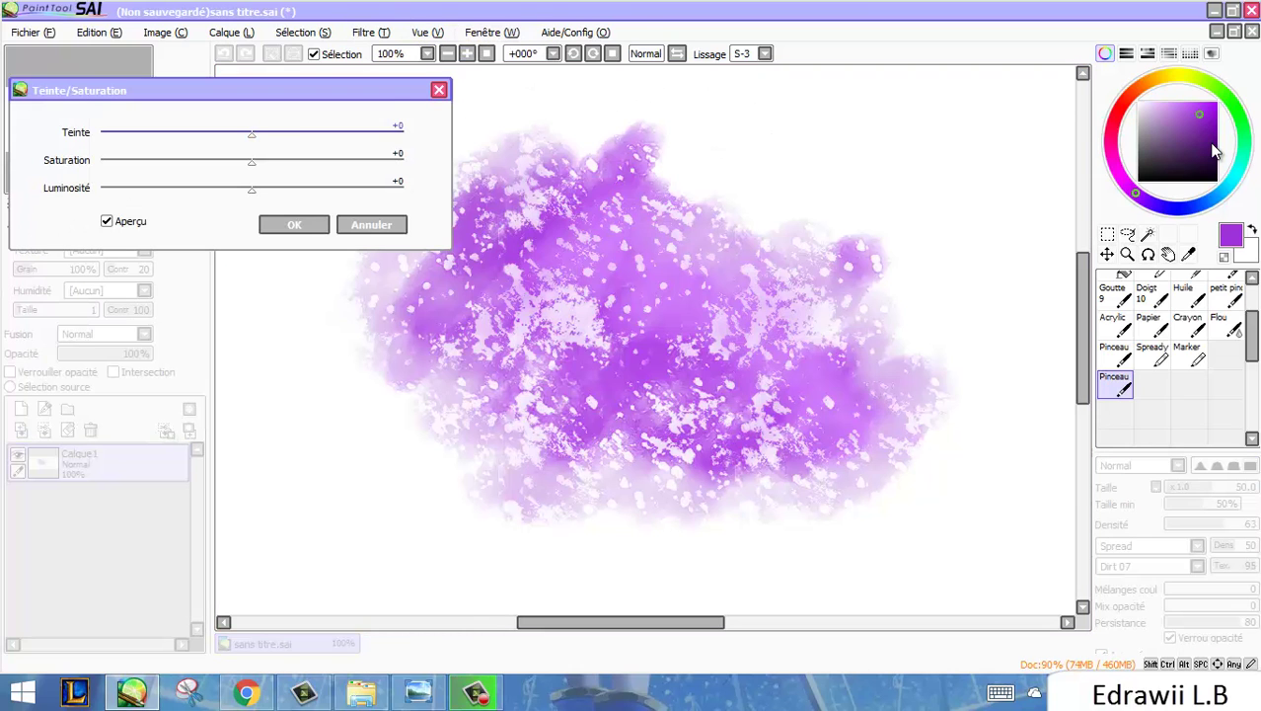
{"action": "left_click_drag", "start_coordinate": [251, 133], "coordinate": [322, 133]}
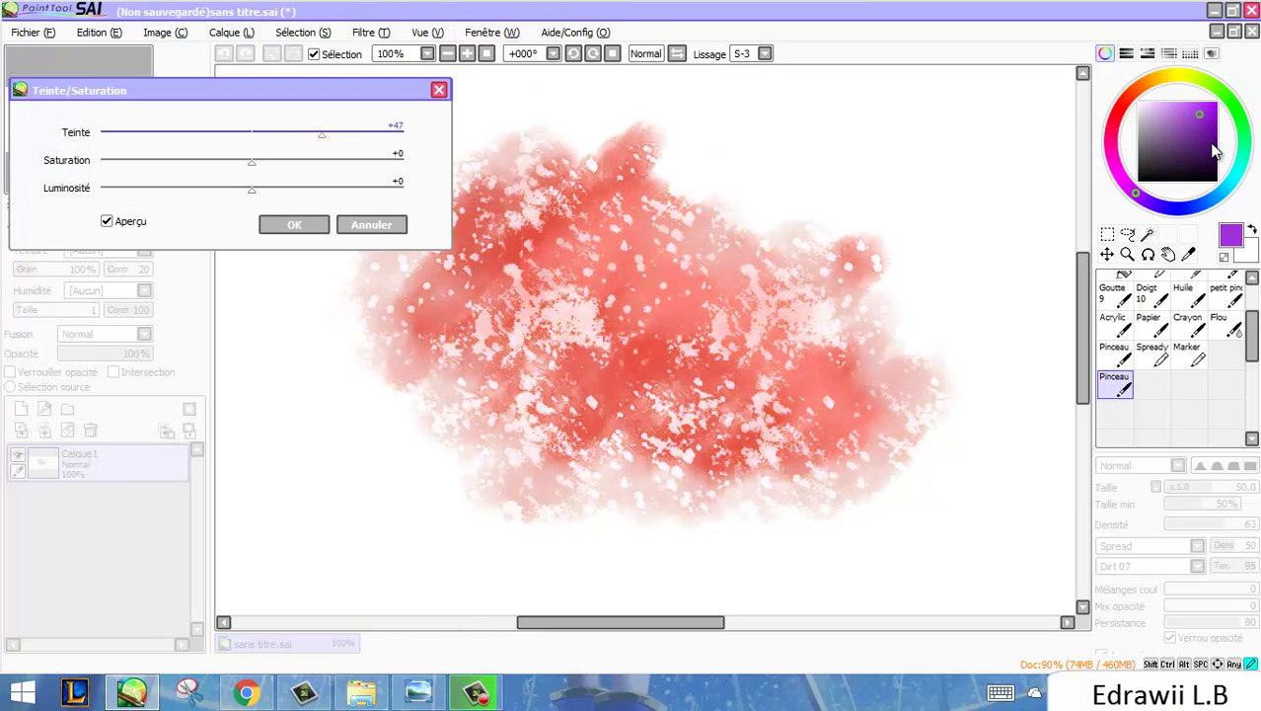
{"action": "left_click", "coordinate": [320, 225]}
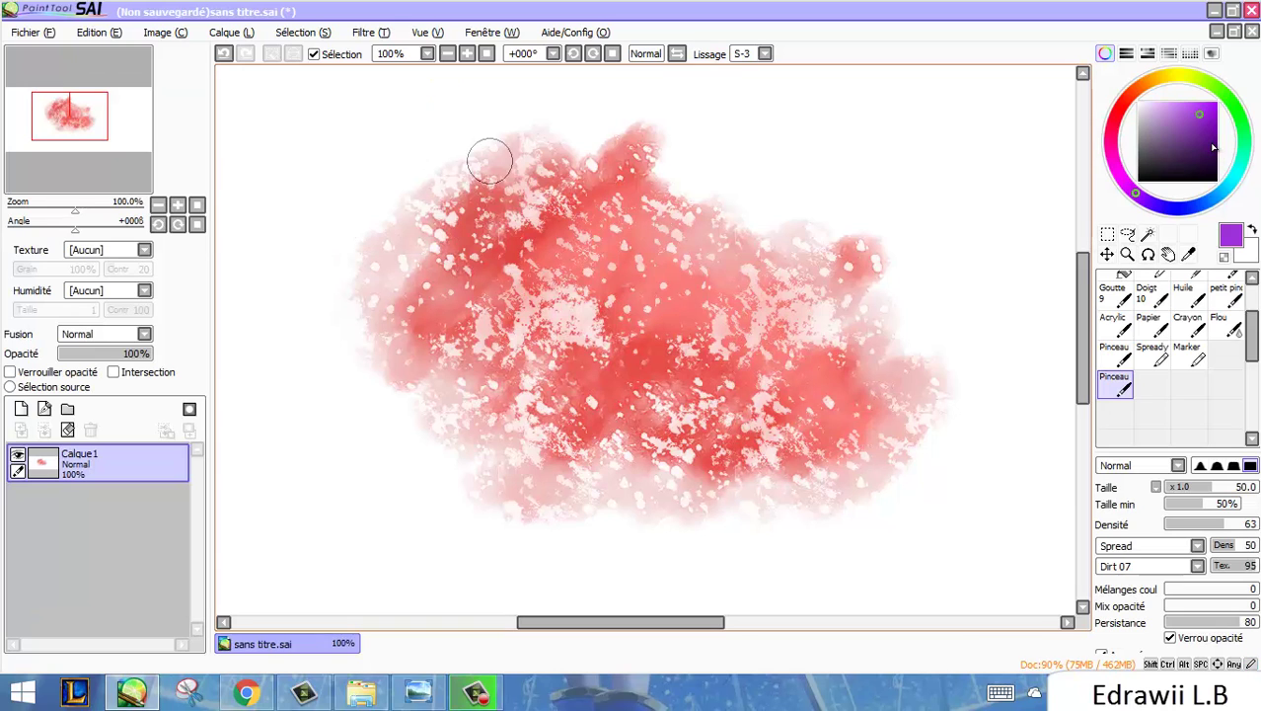
{"action": "left_click", "coordinate": [447, 53]}
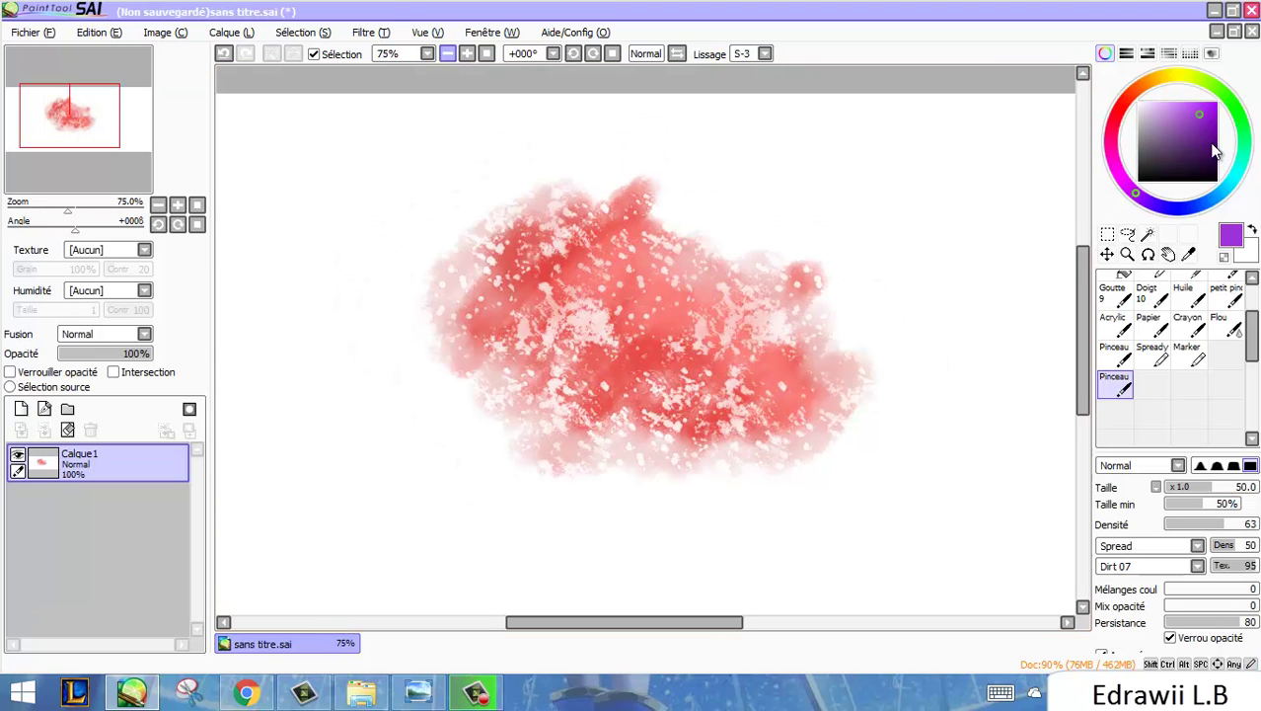
{"action": "left_click", "coordinate": [467, 53]}
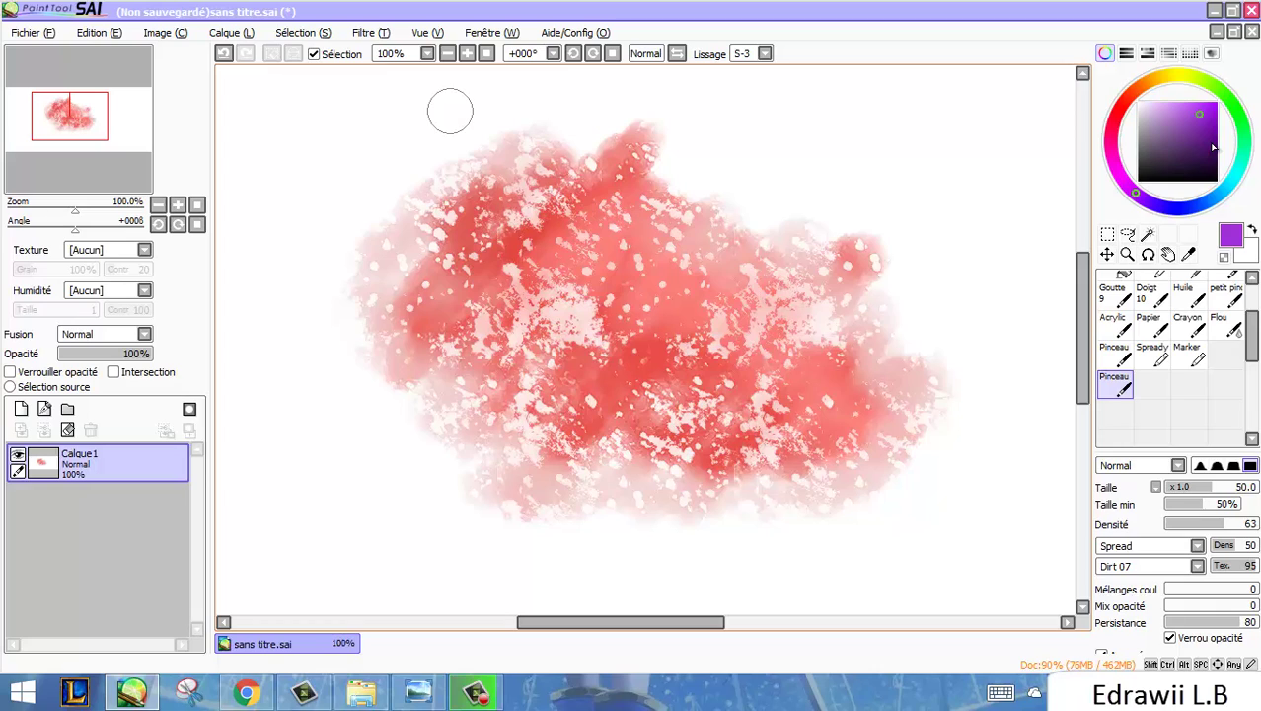